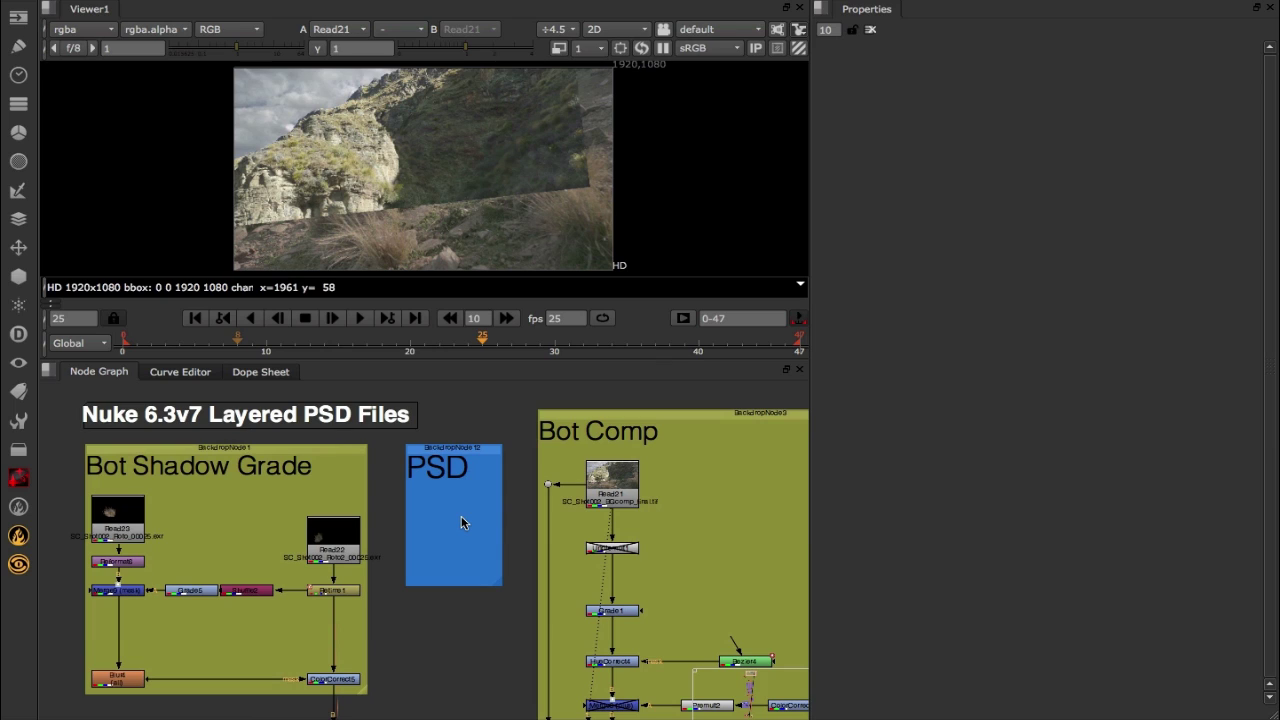
# Step: Select Nuke's empty PSD backdrop, then inspect the Original_Background and Curves 1 layers in Photoshop before returning
pyautogui.moveTo(394, 439); pyautogui.dragTo(509, 591)
pyautogui.press('super+Tab')
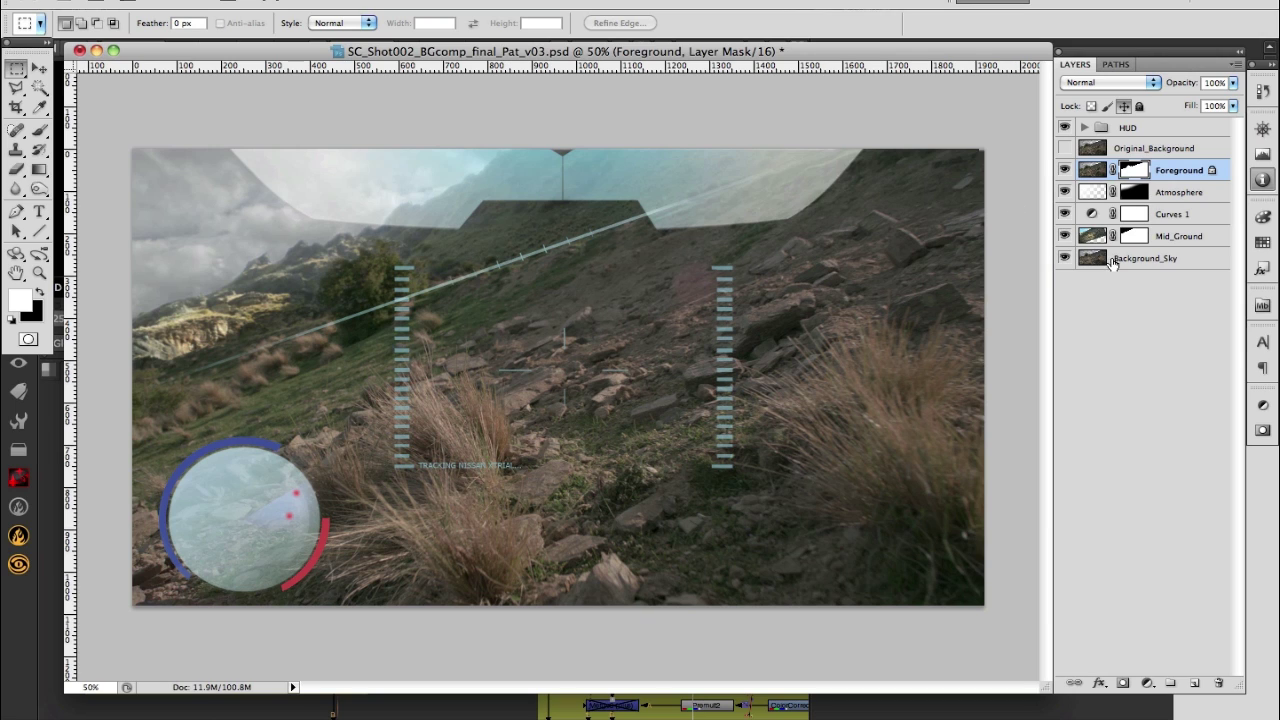
pyautogui.click(1120, 149)
pyautogui.click(1166, 172)
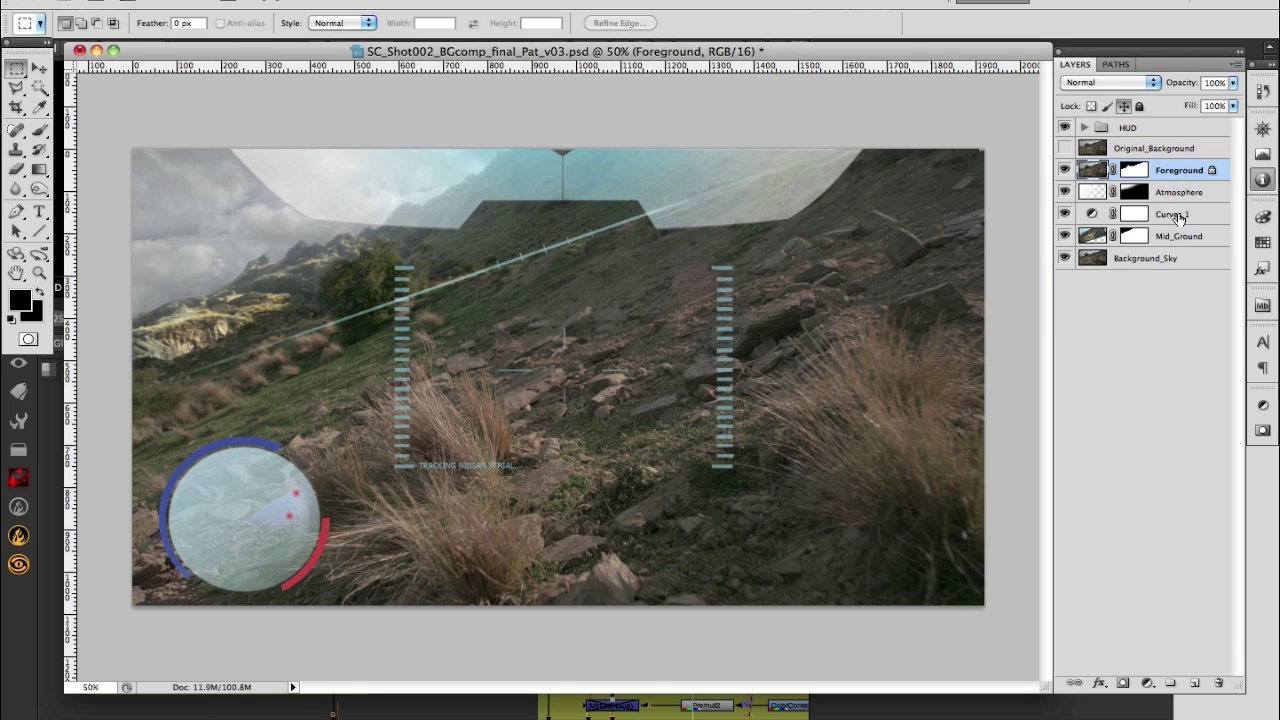
pyautogui.click(1170, 212)
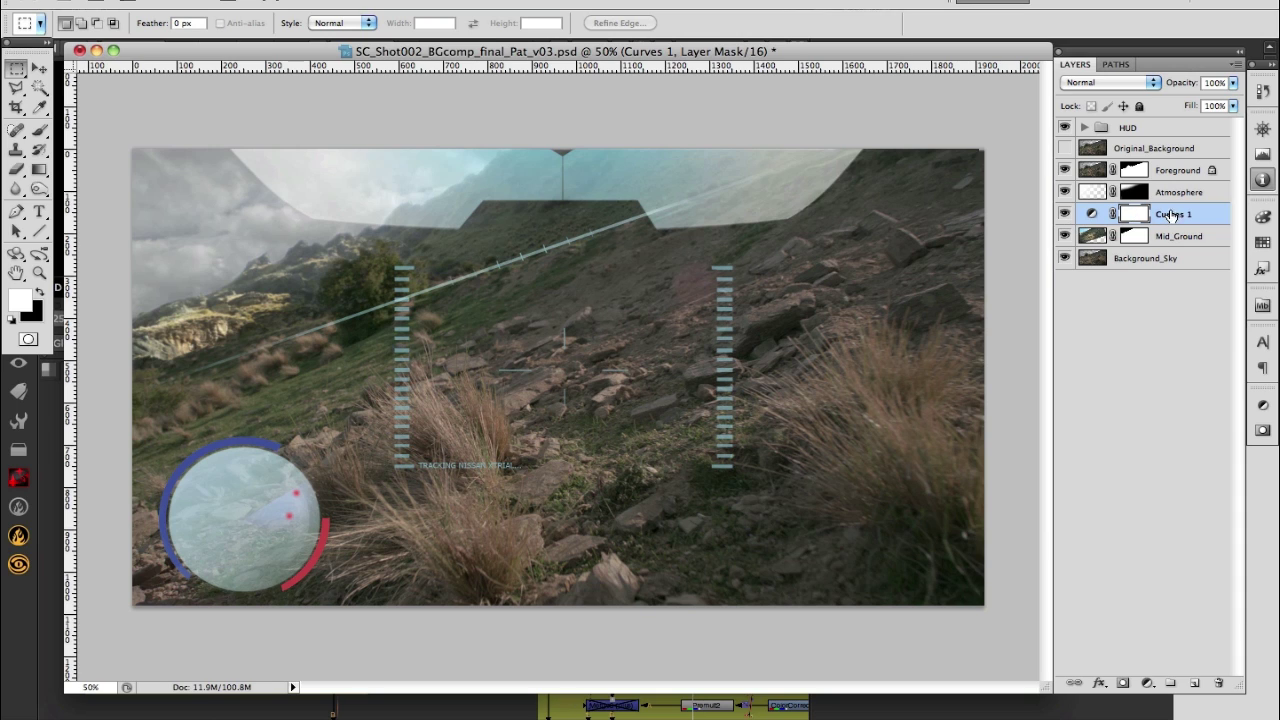
pyautogui.press('Return')
pyautogui.press('super+Tab')
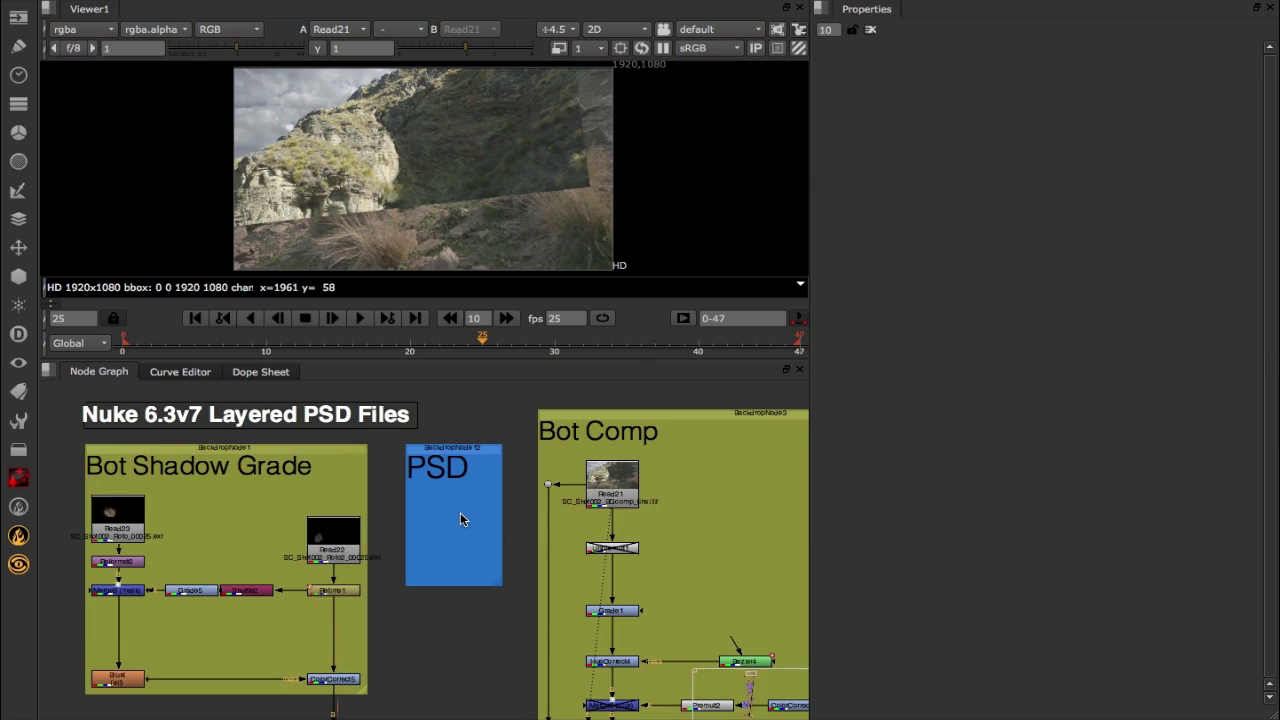
# Step: Read SC_Shot002_BGcomp_final_Pat_v03.psd as Read1, place it inside the PSD backdrop and view it
pyautogui.press('r')
pyautogui.moveTo(488, 337); pyautogui.dragTo(599, 200)
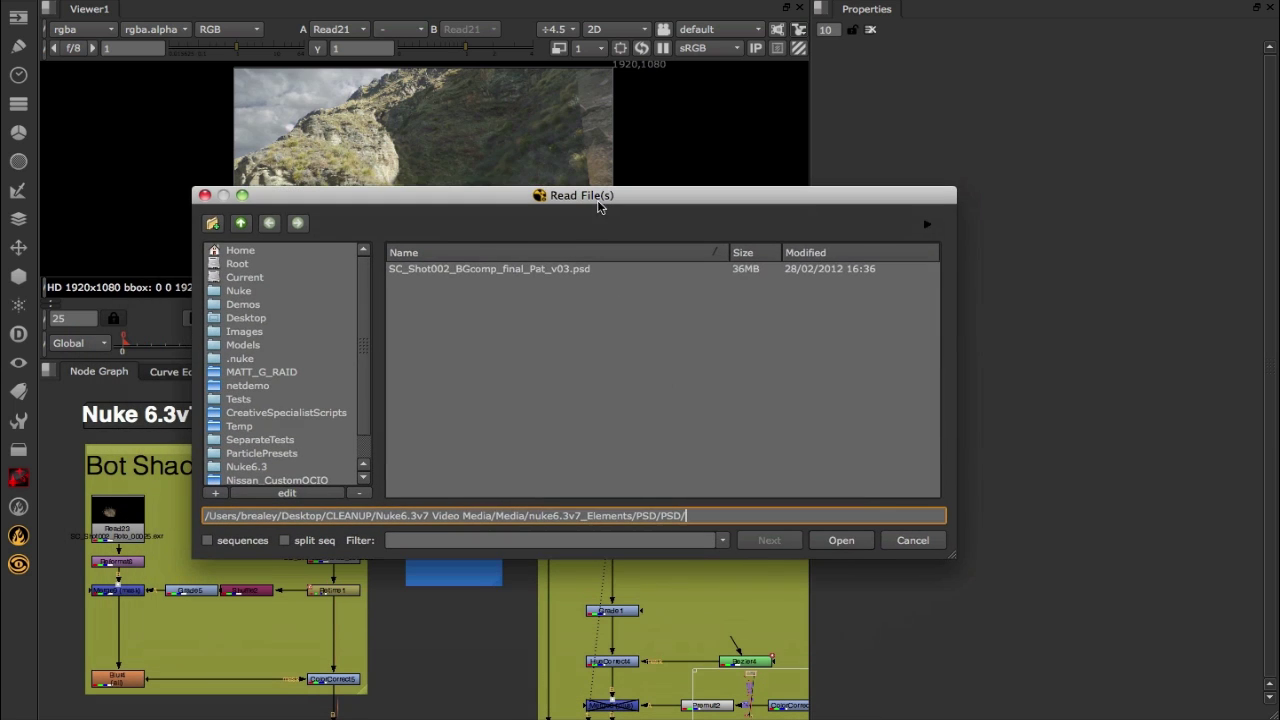
pyautogui.click(448, 271)
pyautogui.click(841, 540)
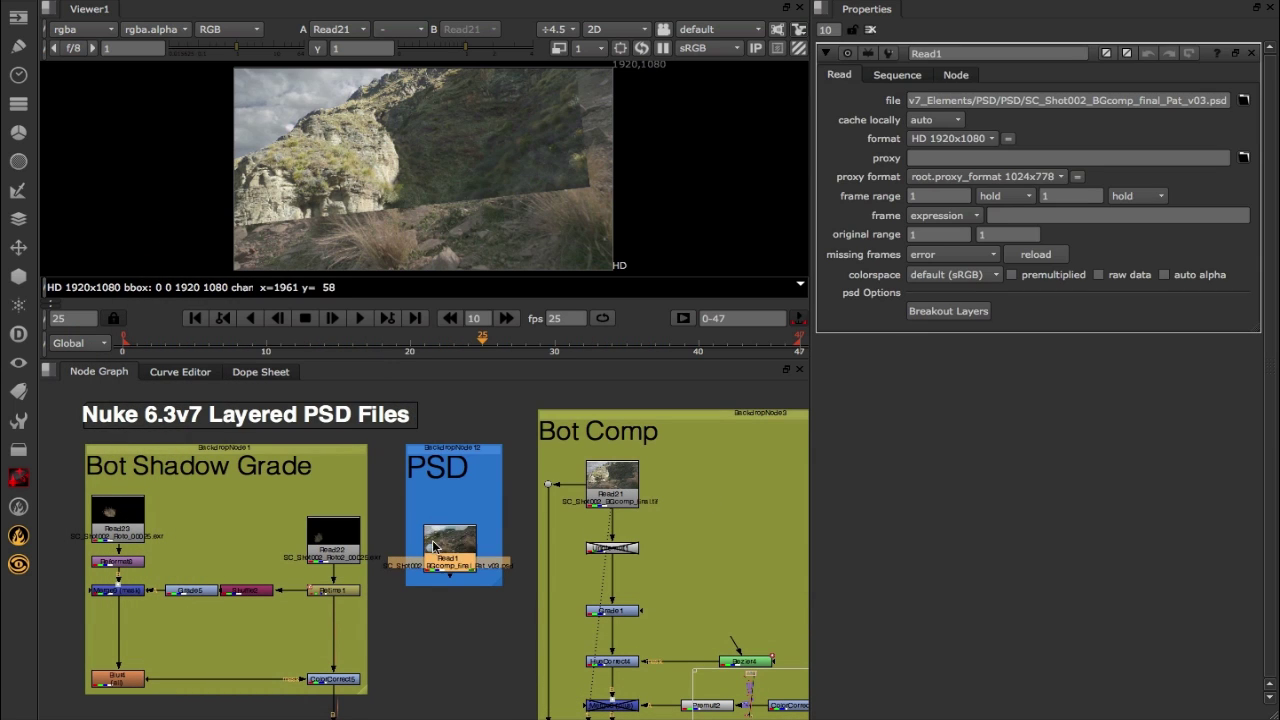
pyautogui.moveTo(433, 546); pyautogui.dragTo(441, 523)
pyautogui.press('1')
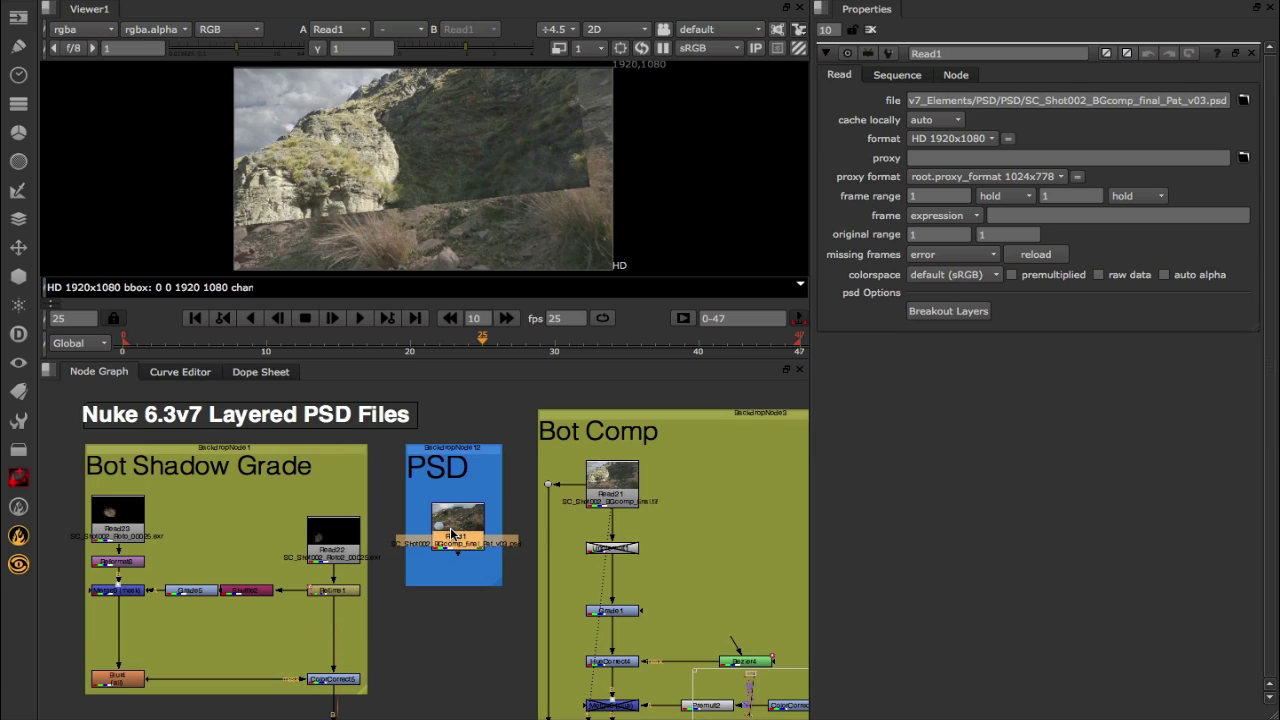
pyautogui.click(105, 32)
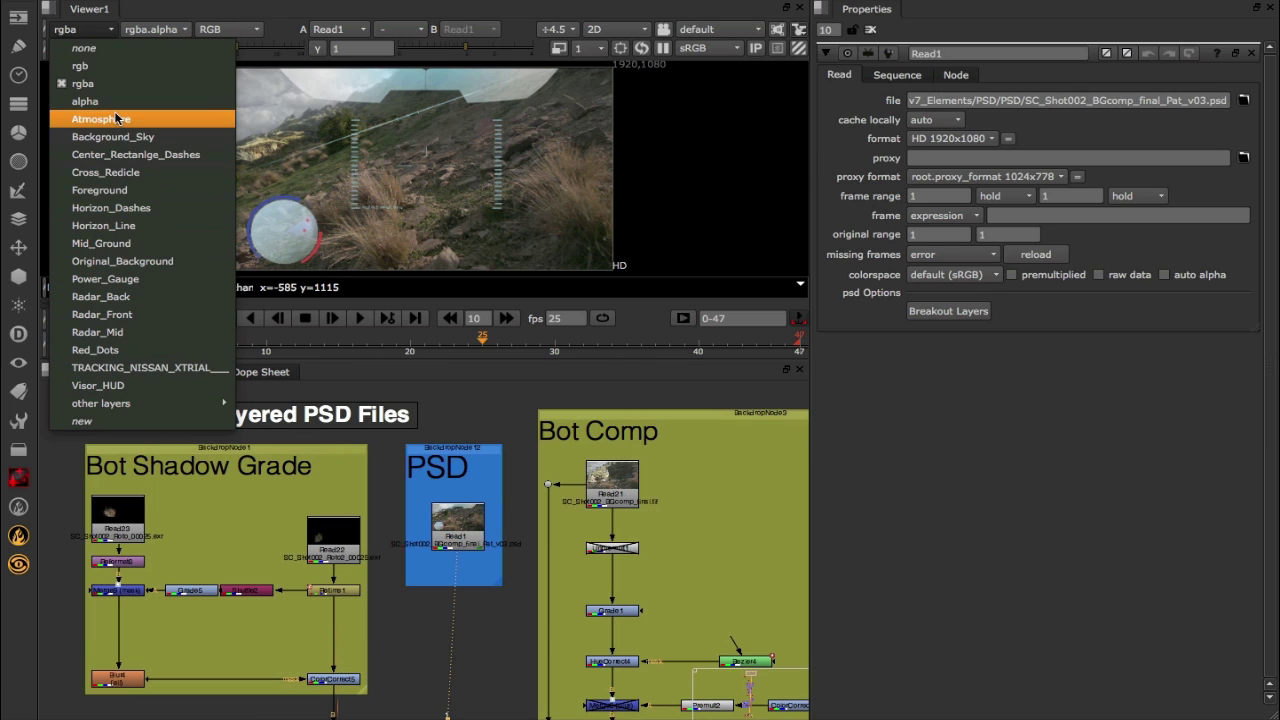
pyautogui.click(107, 316)
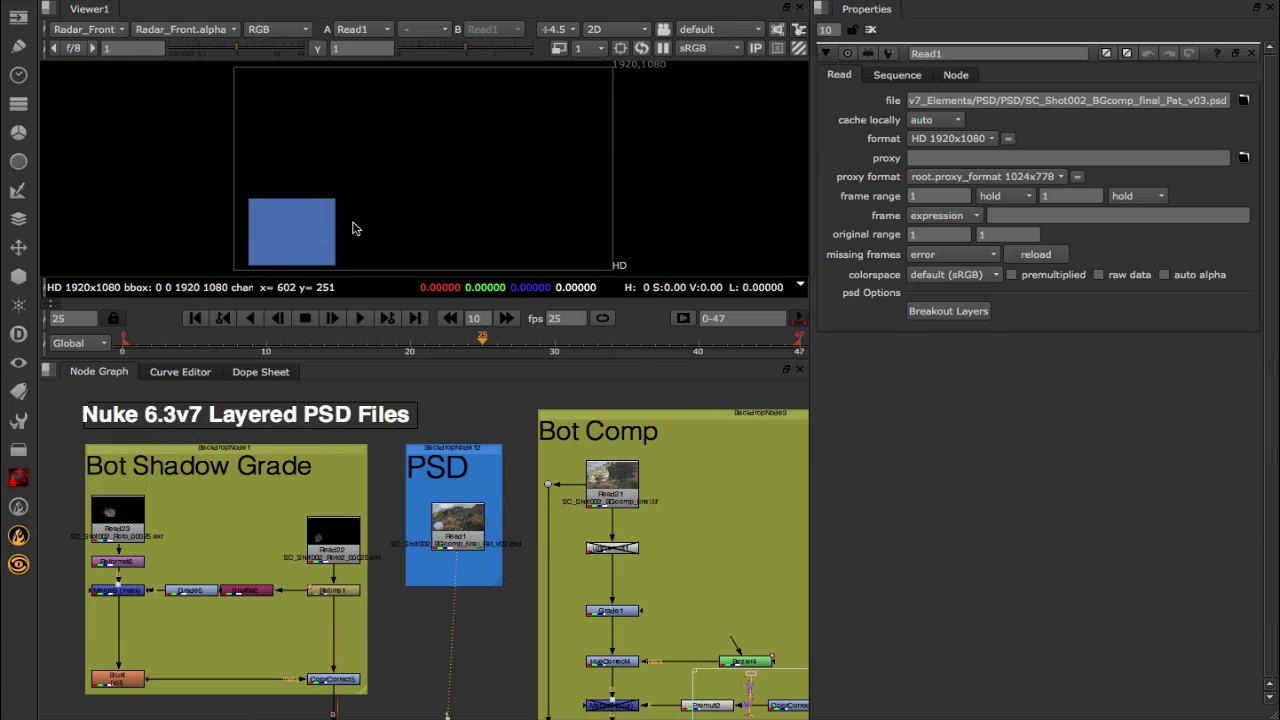
pyautogui.press('a')
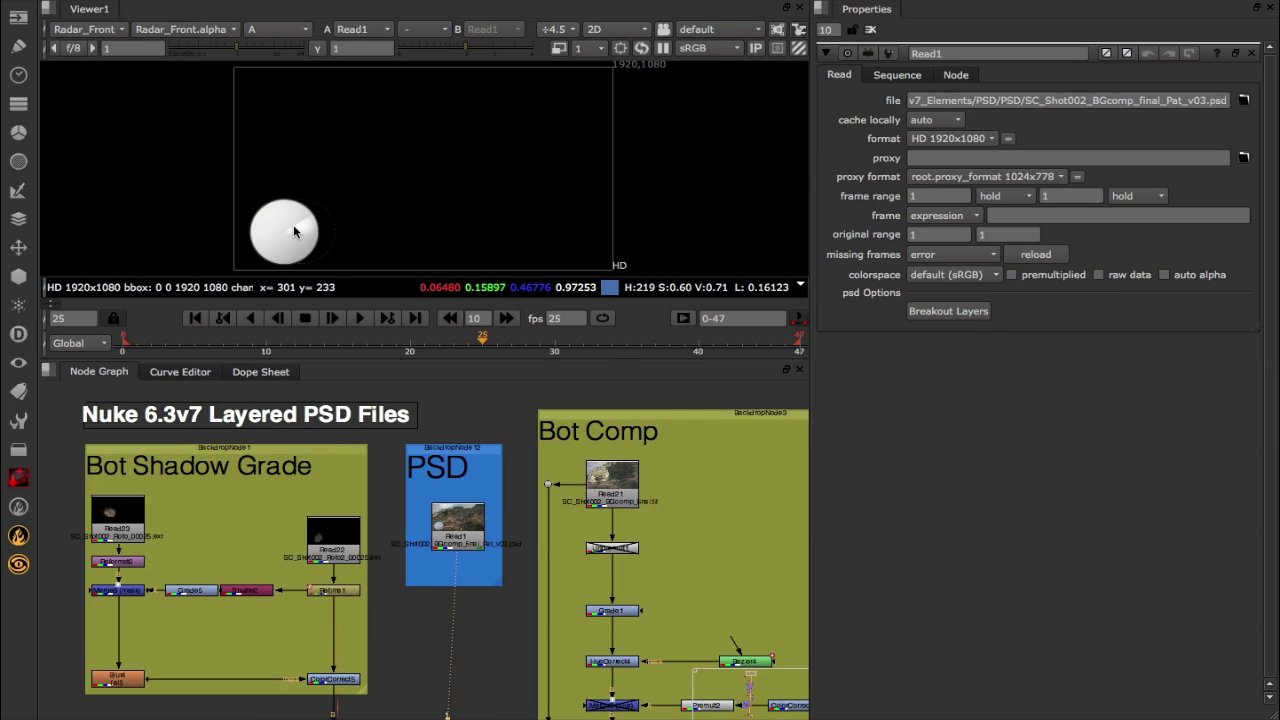
pyautogui.press('a')
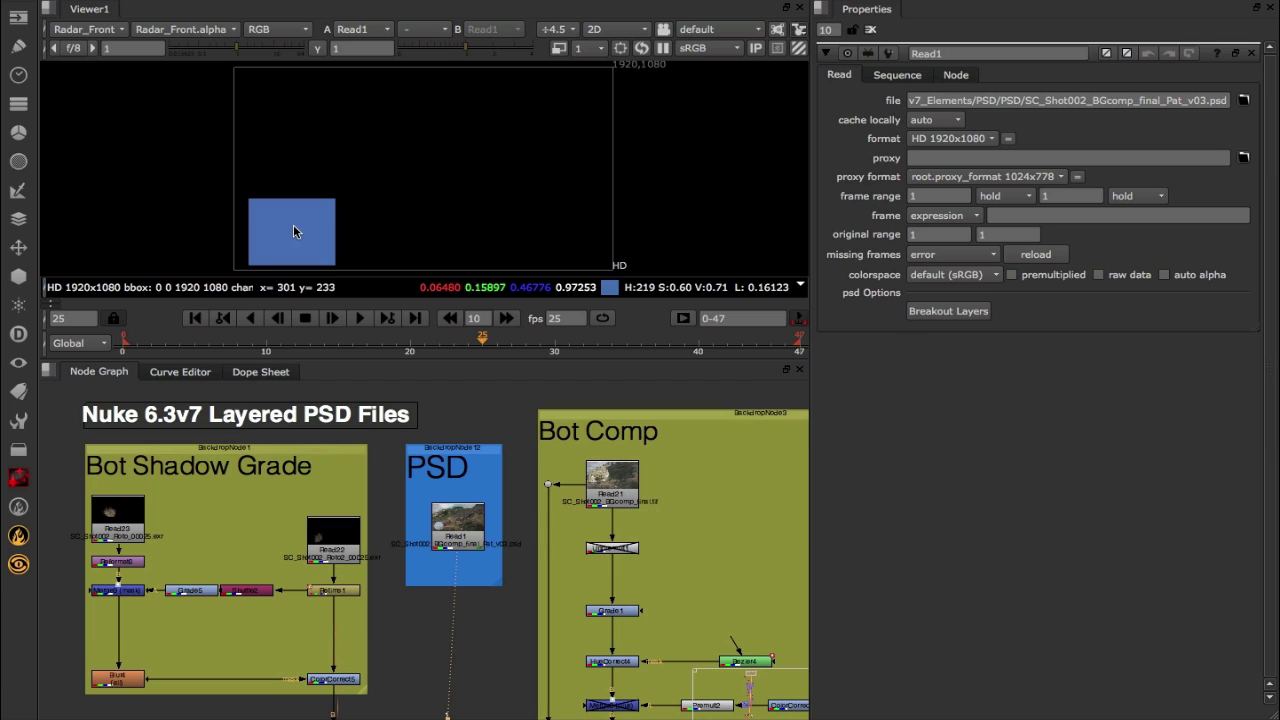
pyautogui.click(212, 30)
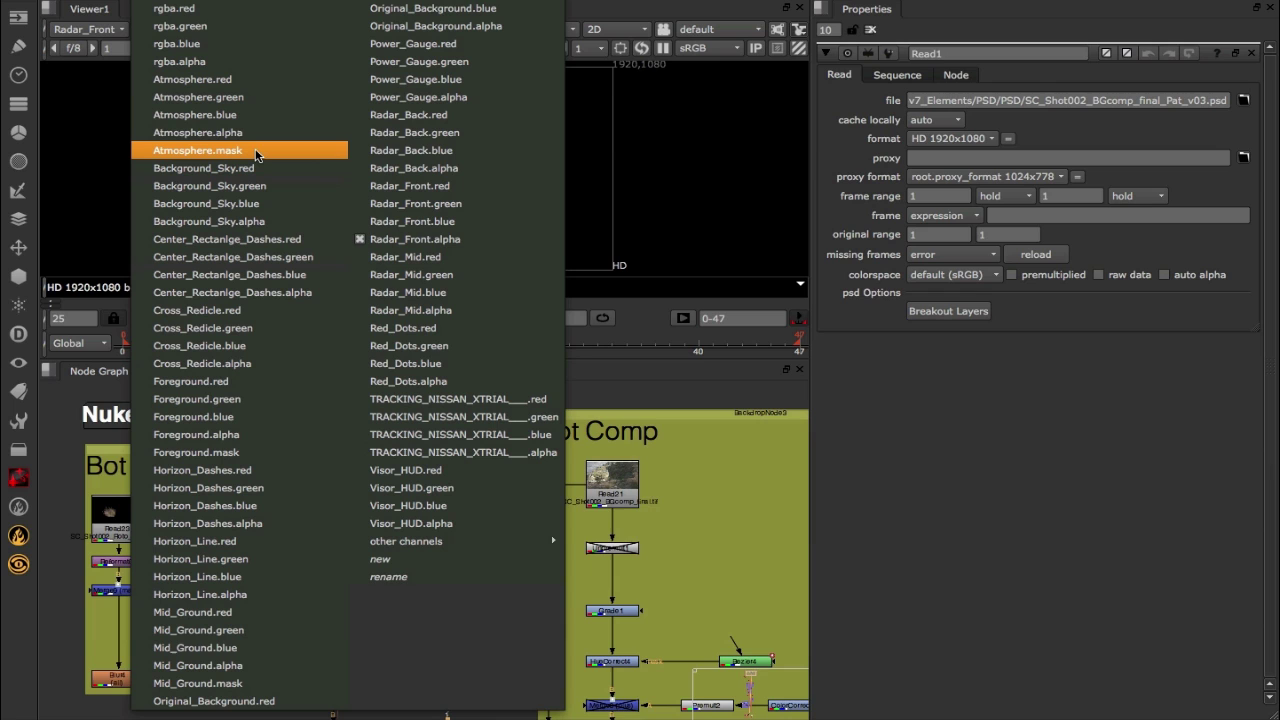
pyautogui.click(90, 52)
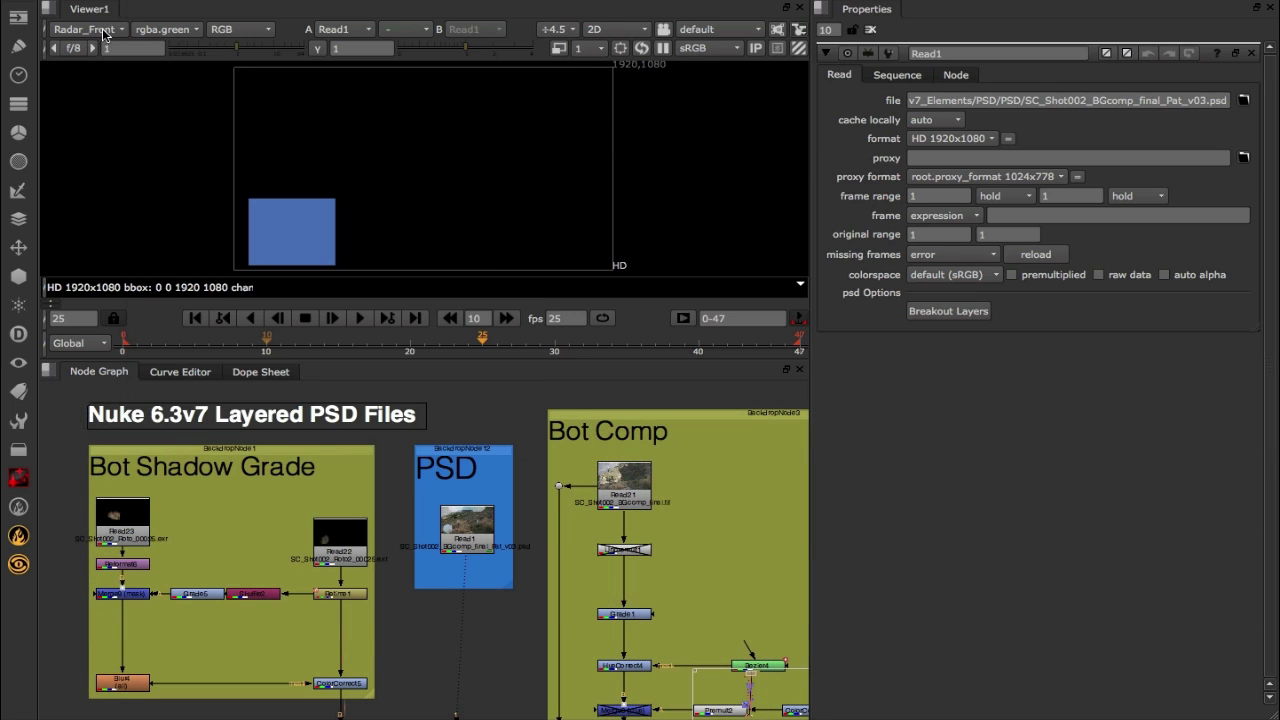
pyautogui.click(95, 30)
pyautogui.click(106, 88)
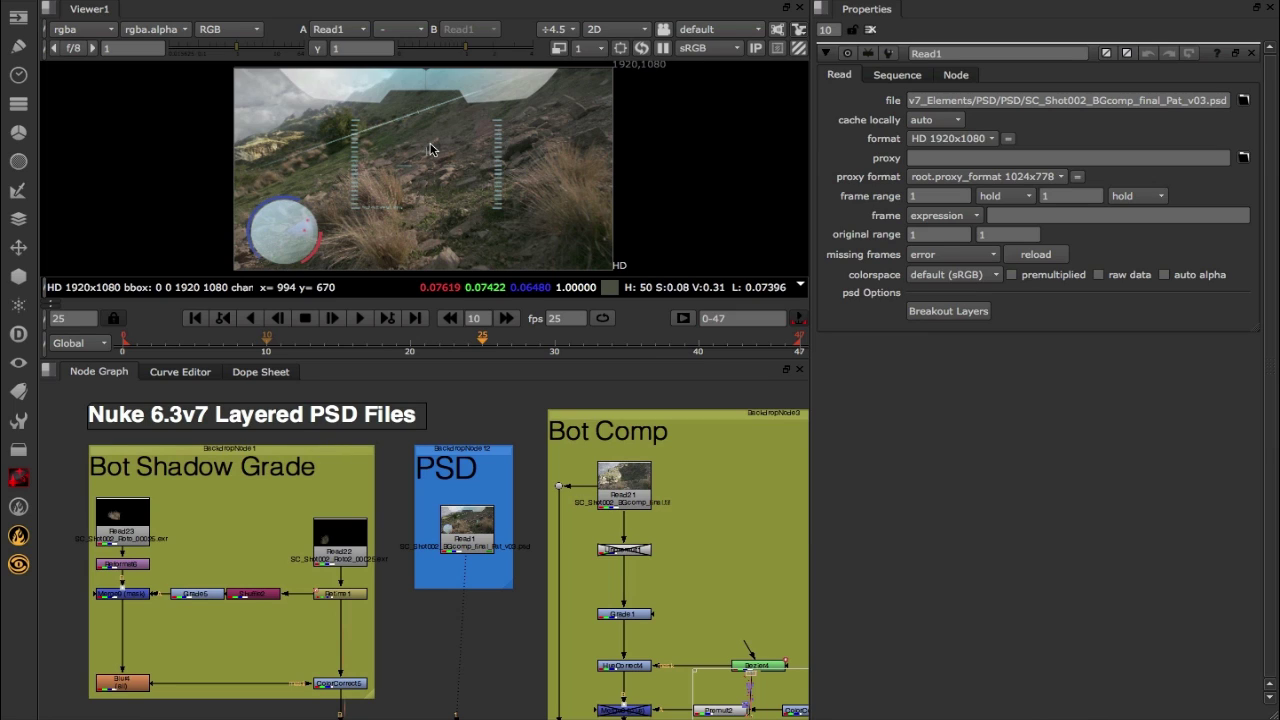
# Step: Frame Read1 and run Breakout Layers to split the PSD into per-layer node trees
pyautogui.scroll(-3, 502, 565)
pyautogui.moveTo(485, 600); pyautogui.dragTo(196, 422)
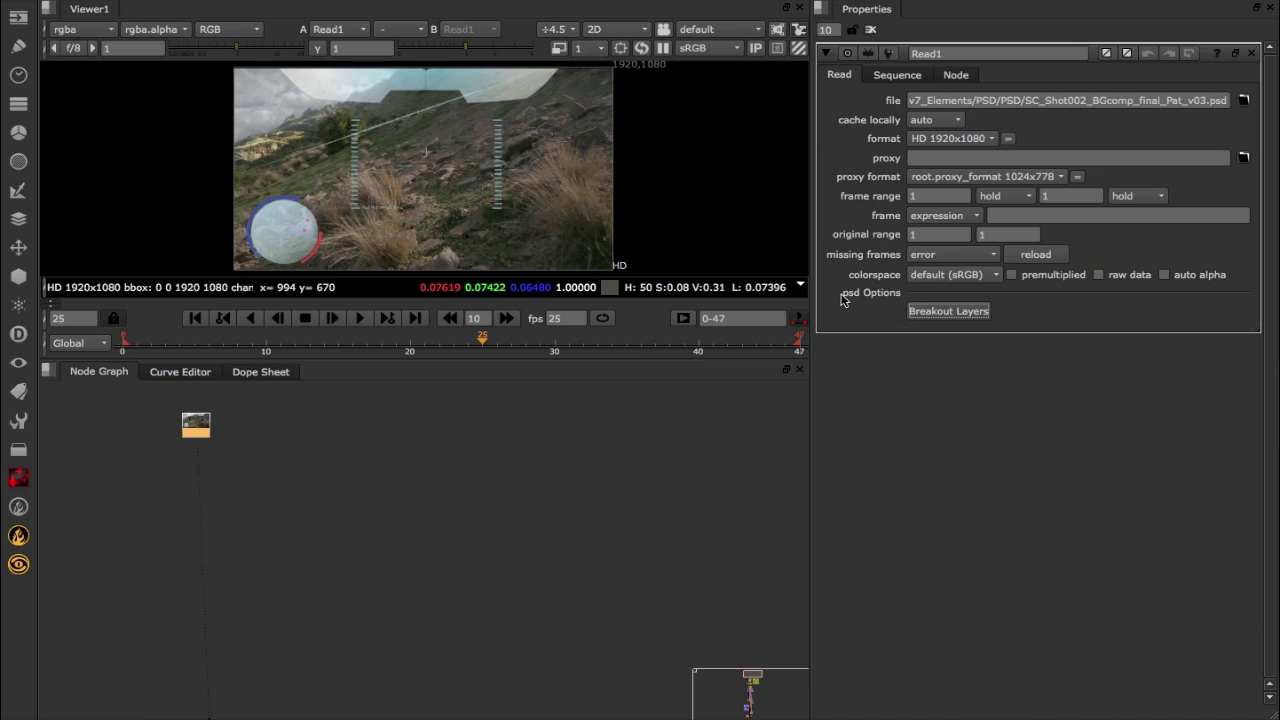
pyautogui.click(950, 312)
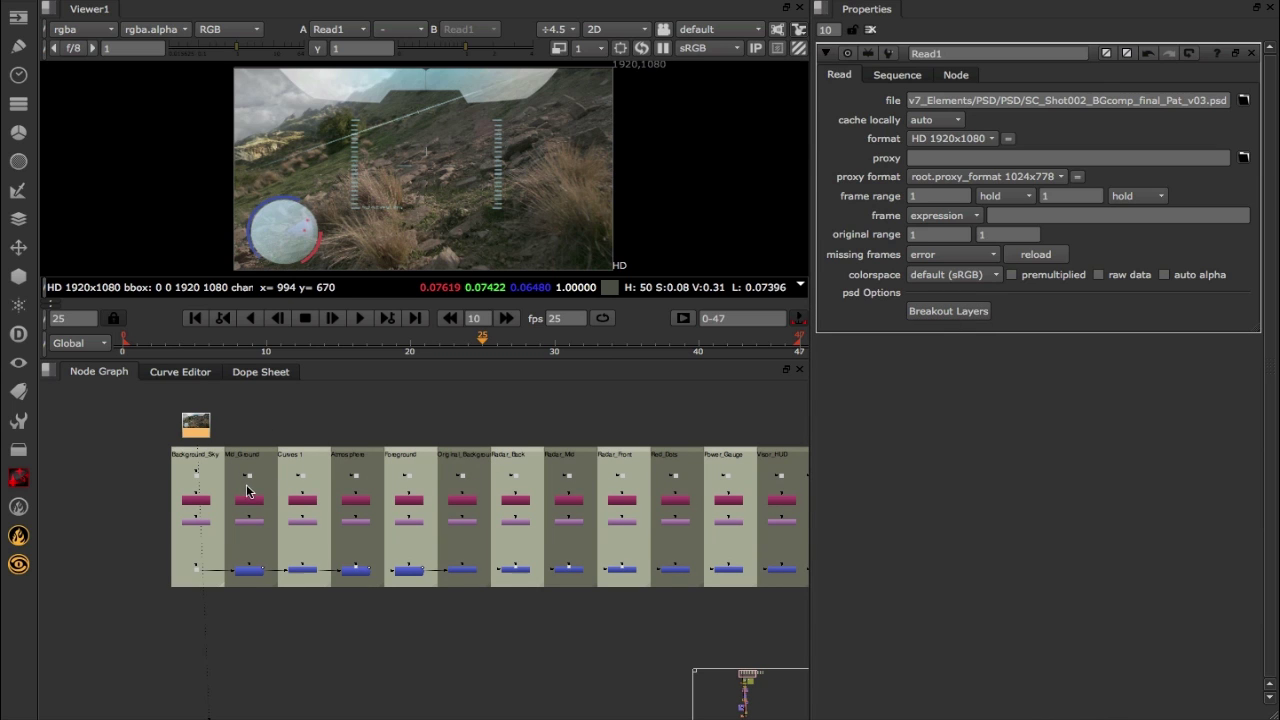
# Step: Select the Curves 1 shuffle node, then the Radar_Front layer's node column
pyautogui.scroll(3, 246, 484)
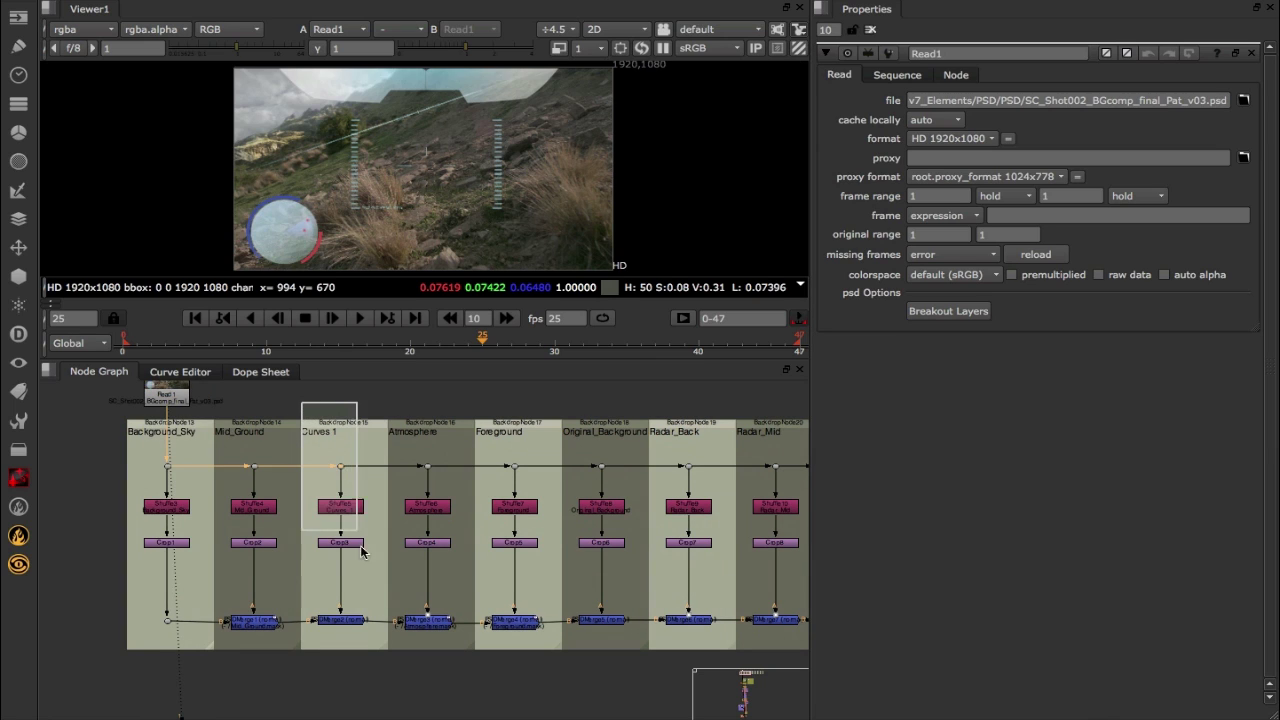
pyautogui.moveTo(362, 551); pyautogui.dragTo(372, 664)
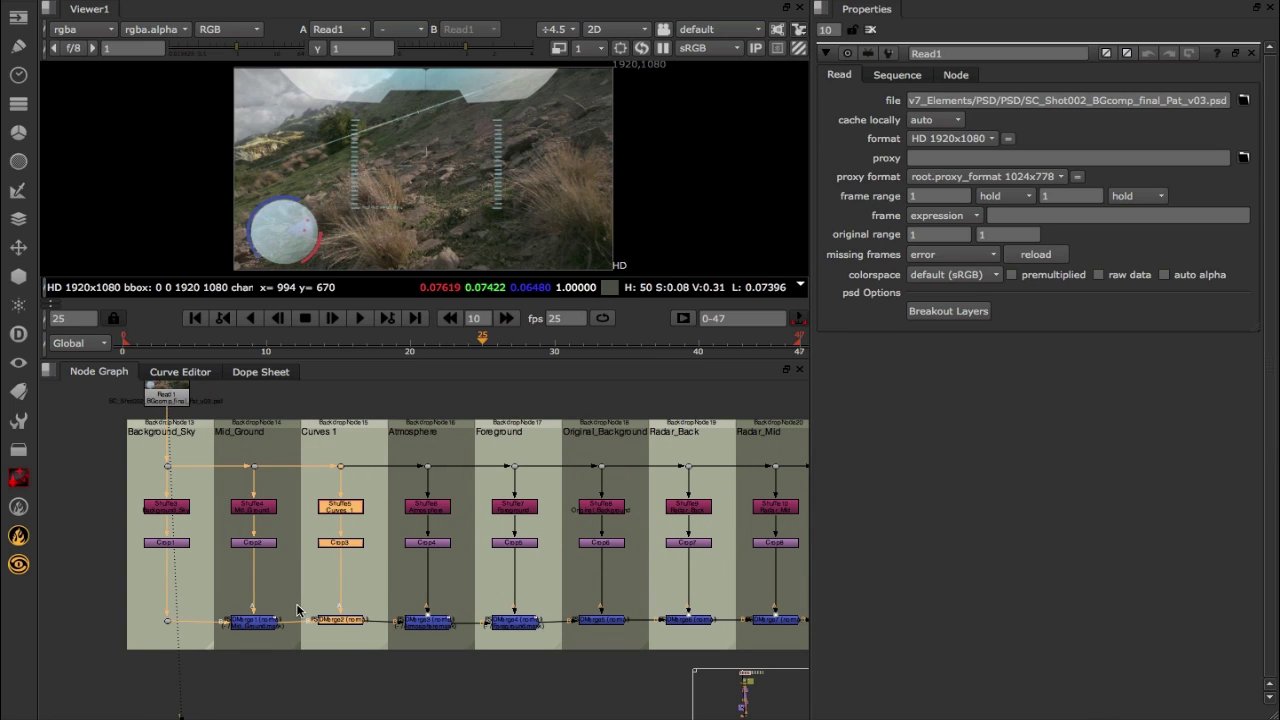
pyautogui.click(339, 402)
pyautogui.moveTo(311, 493); pyautogui.dragTo(373, 522)
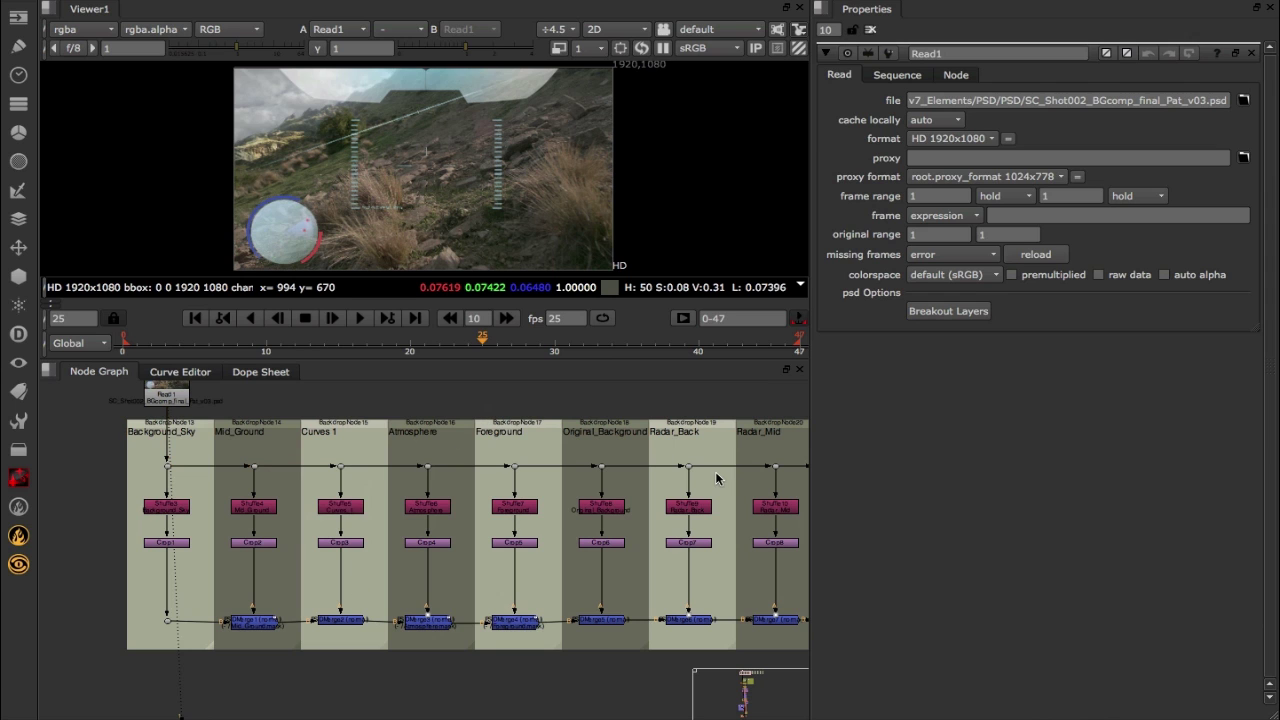
pyautogui.moveTo(470, 430); pyautogui.dragTo(230, 490, button='middle')
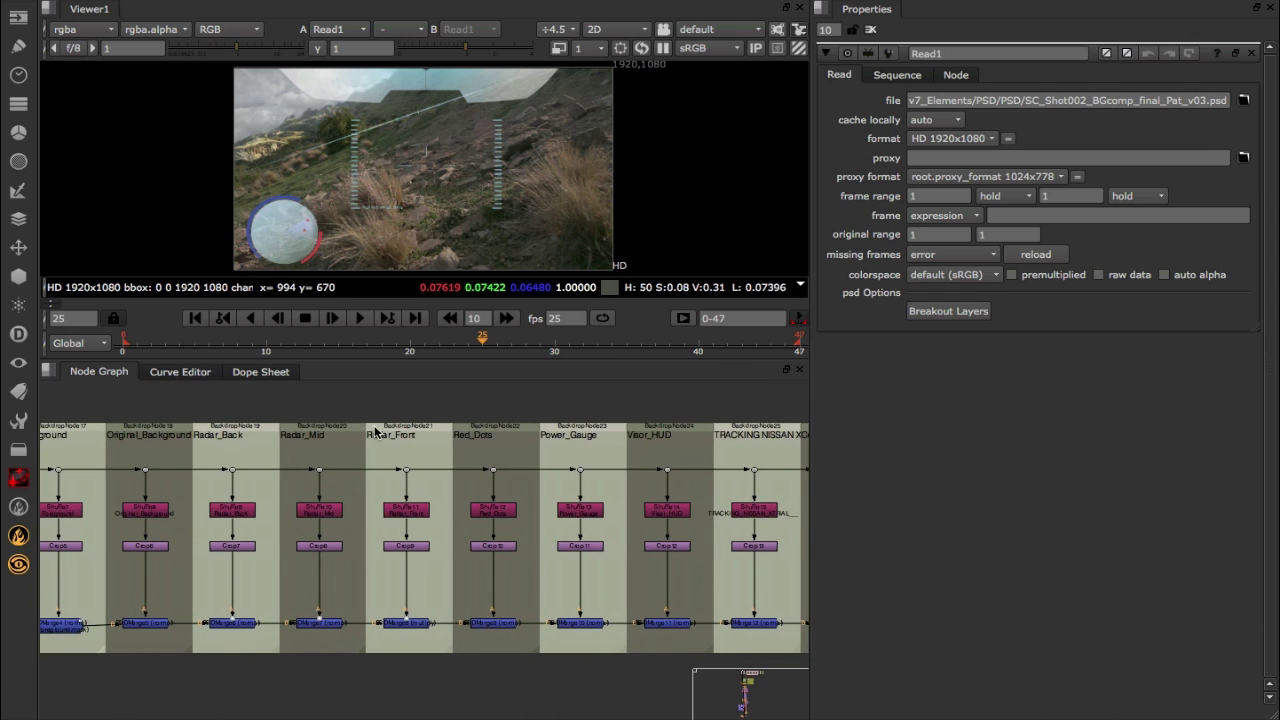
pyautogui.moveTo(370, 404); pyautogui.dragTo(442, 606)
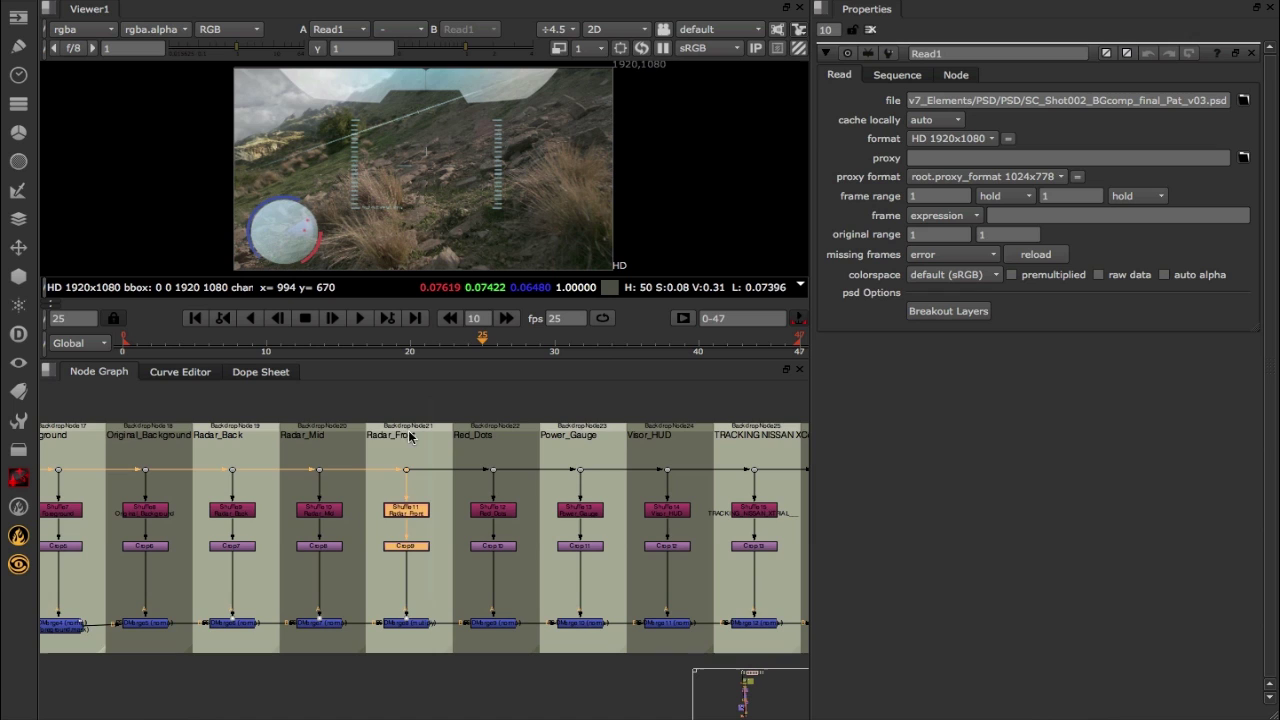
# Step: View the Radar_Front branch dot and then its Shuffle output
pyautogui.scroll(4, 405, 537)
pyautogui.click(415, 465)
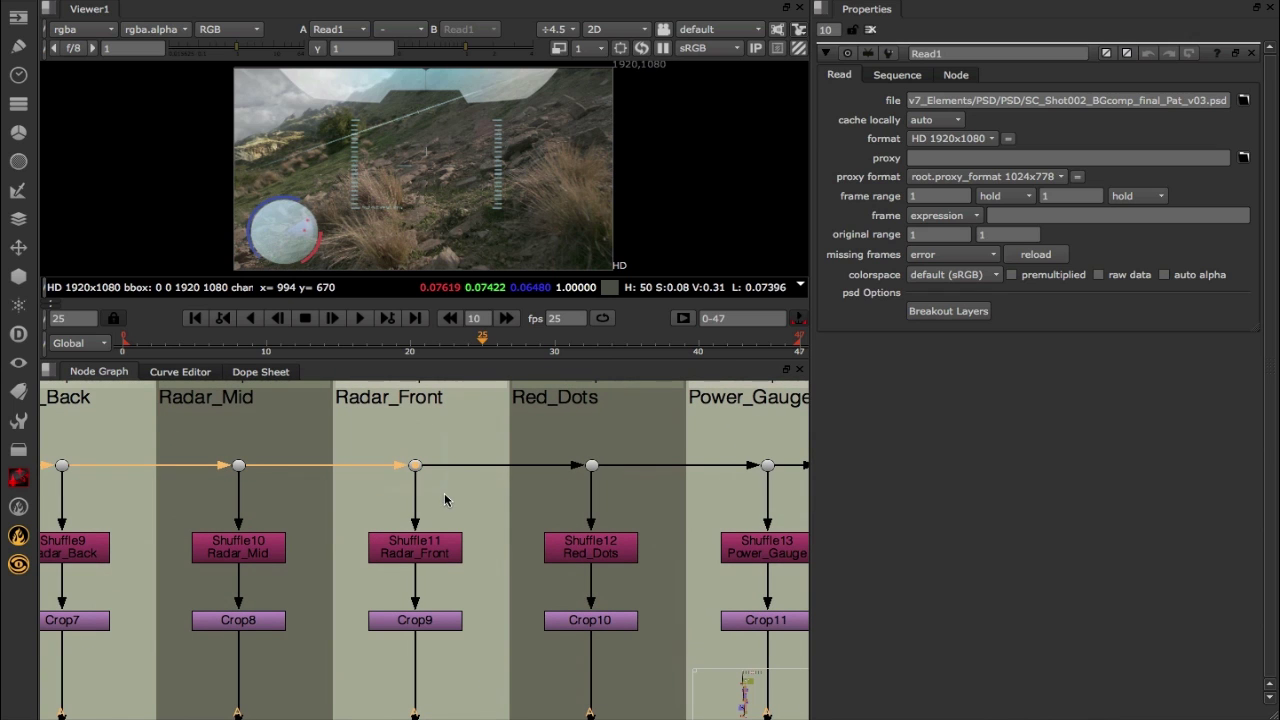
pyautogui.press('1')
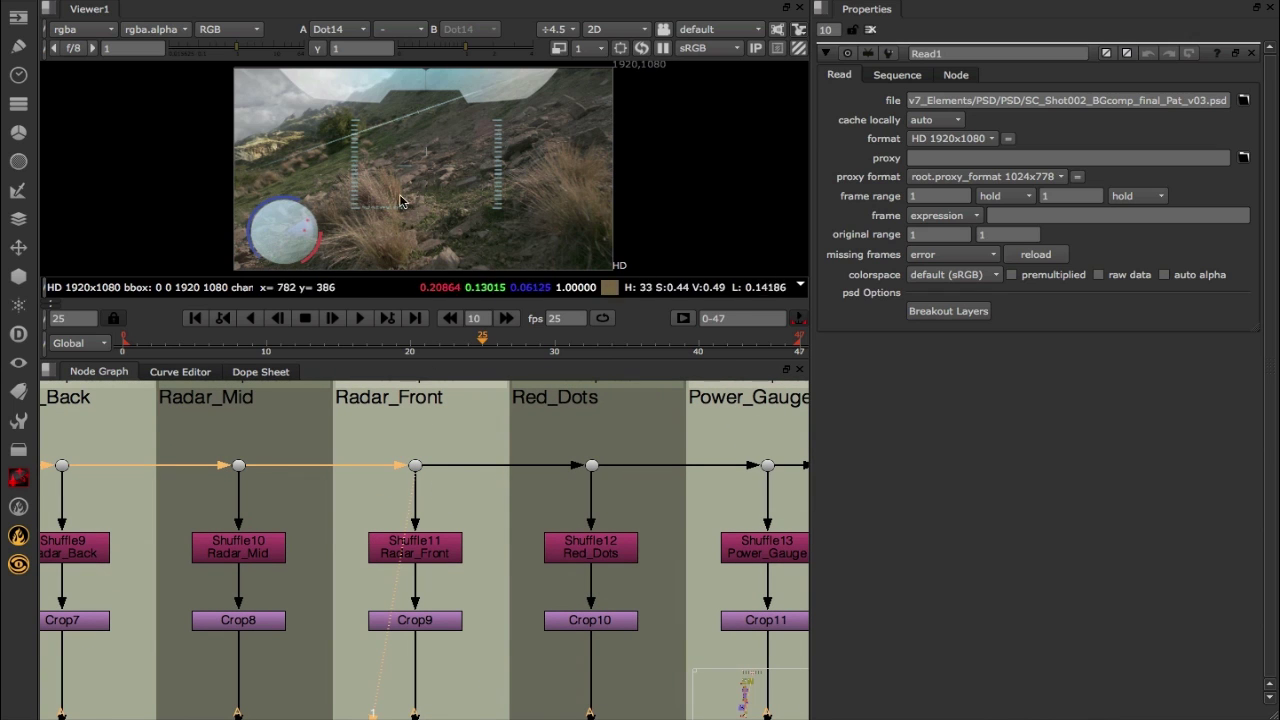
pyautogui.click(440, 553)
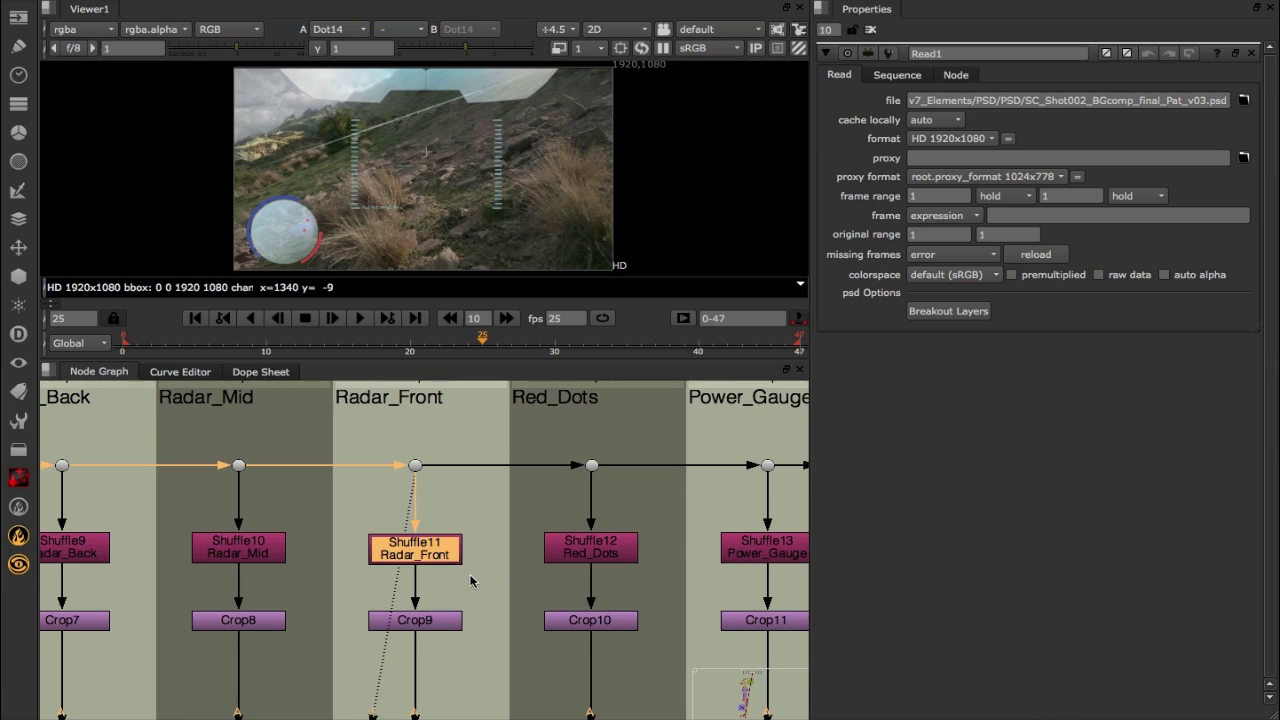
pyautogui.moveTo(441, 558); pyautogui.dragTo(440, 525, button='middle')
pyautogui.press('1')
pyautogui.click(447, 530)
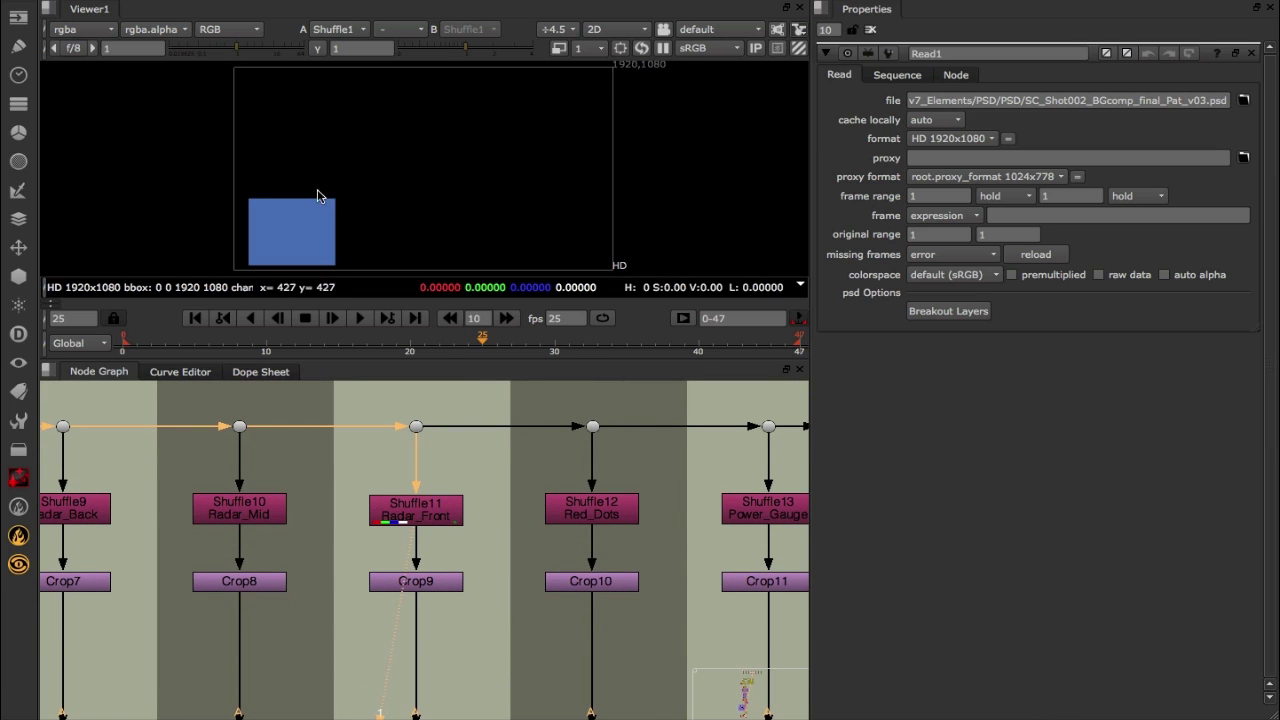
# Step: Check the Radar_Front alpha, then view the Crop9 result with its trimmed bounding box
pyautogui.press('a')
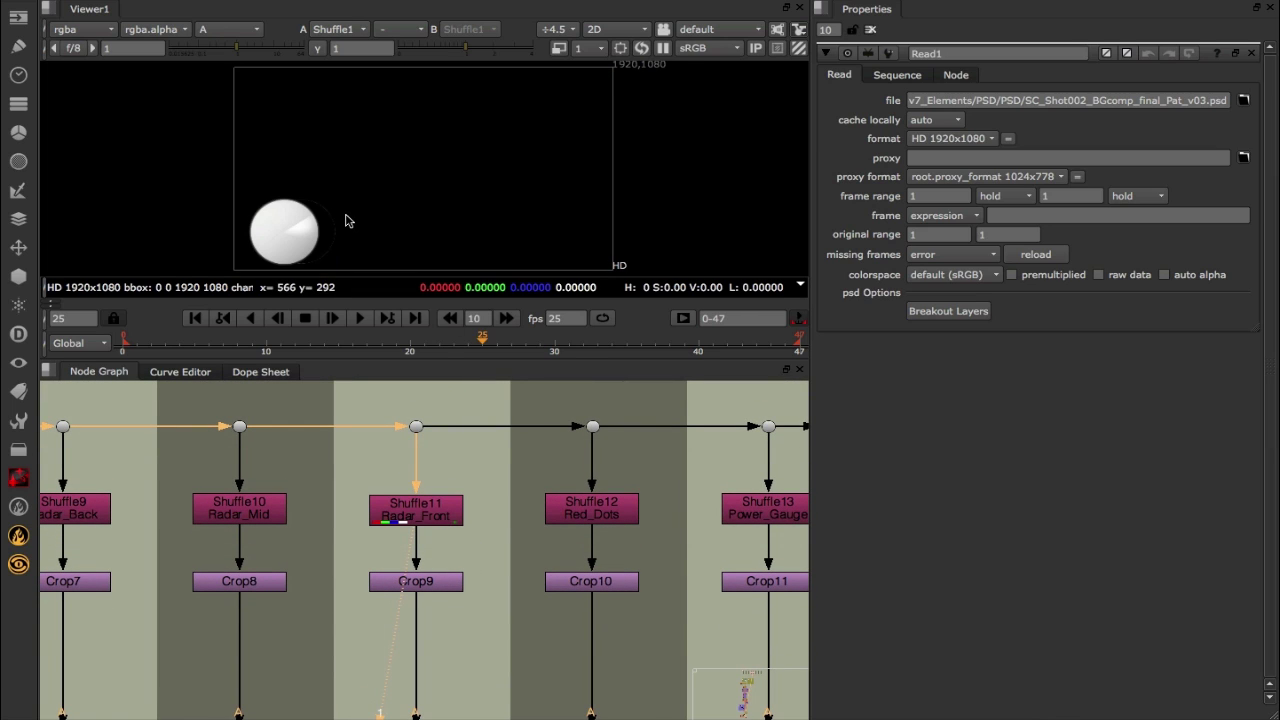
pyautogui.press('a')
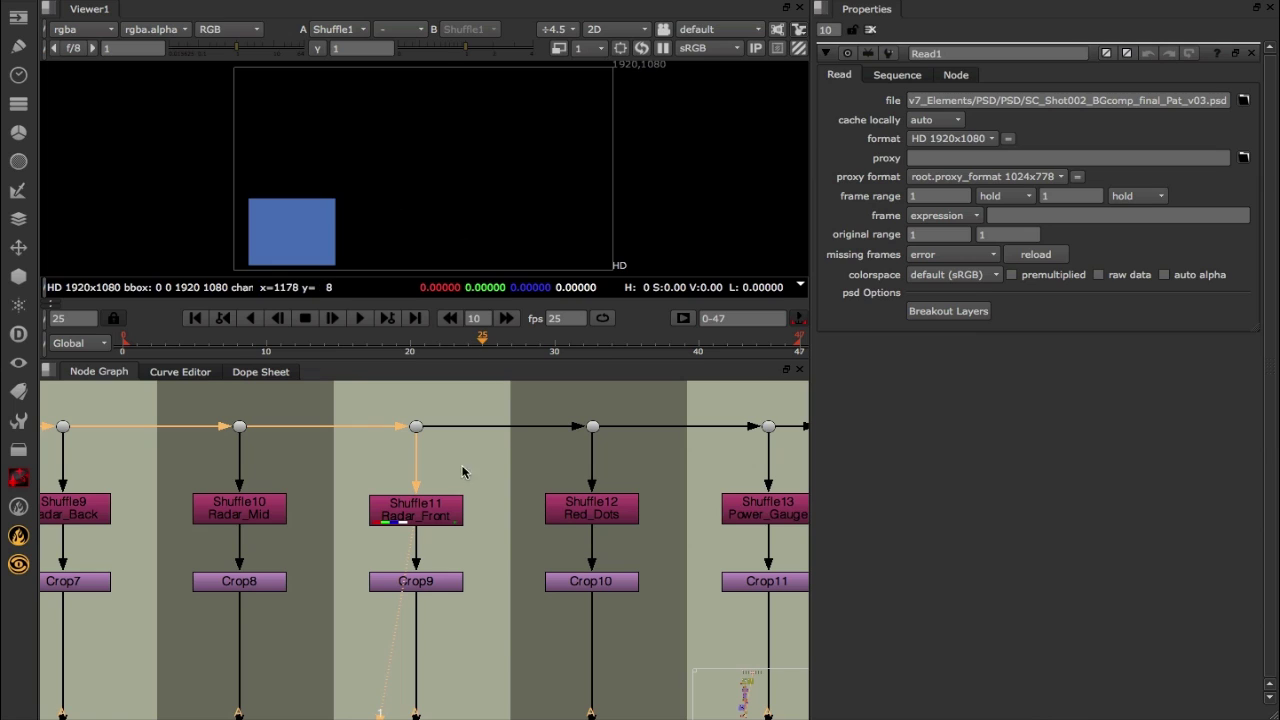
pyautogui.moveTo(382, 566); pyautogui.dragTo(490, 608)
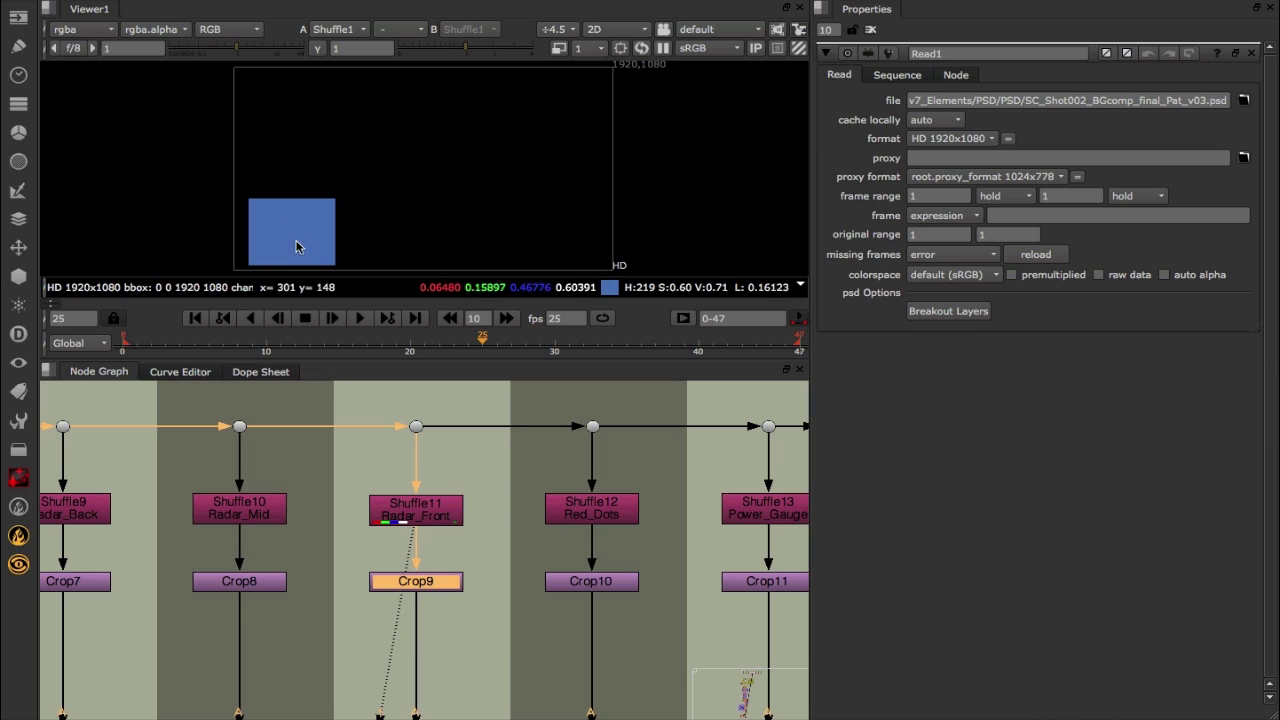
pyautogui.press('1')
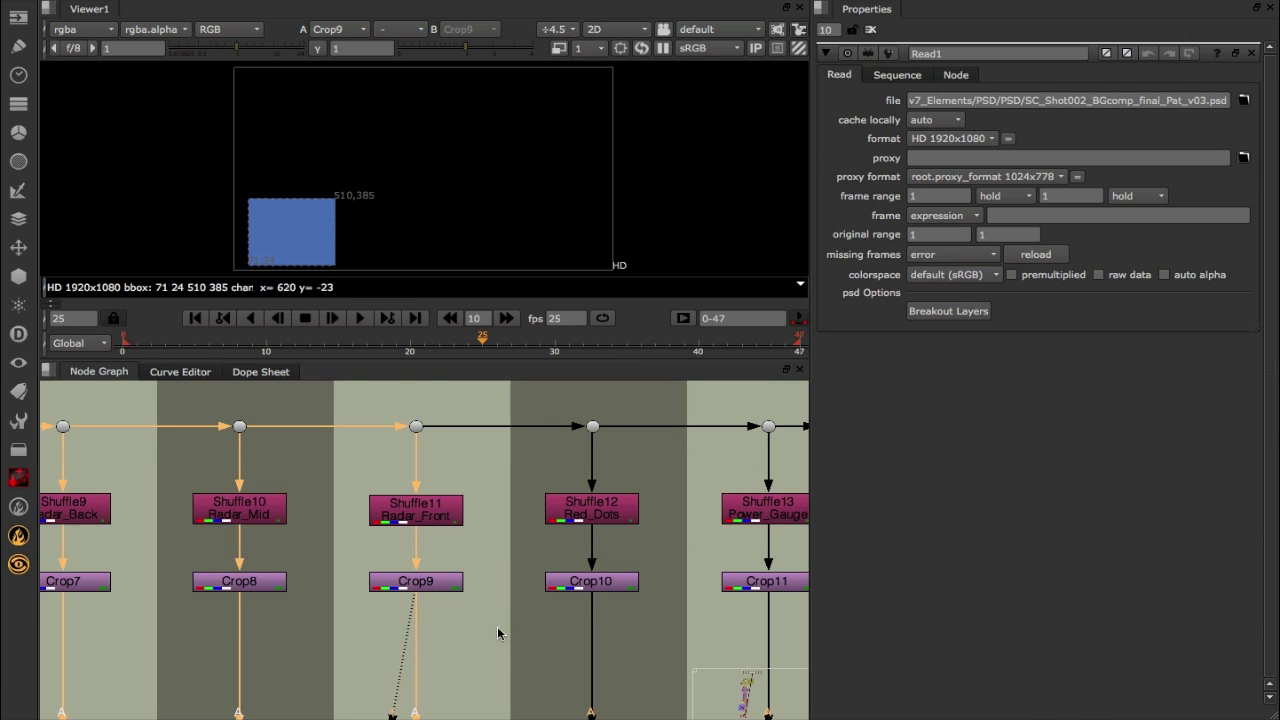
# Step: Open PSDMerge8's properties and review its blend modes, keeping multiply at mix 0.27
pyautogui.scroll(-3, 467, 495)
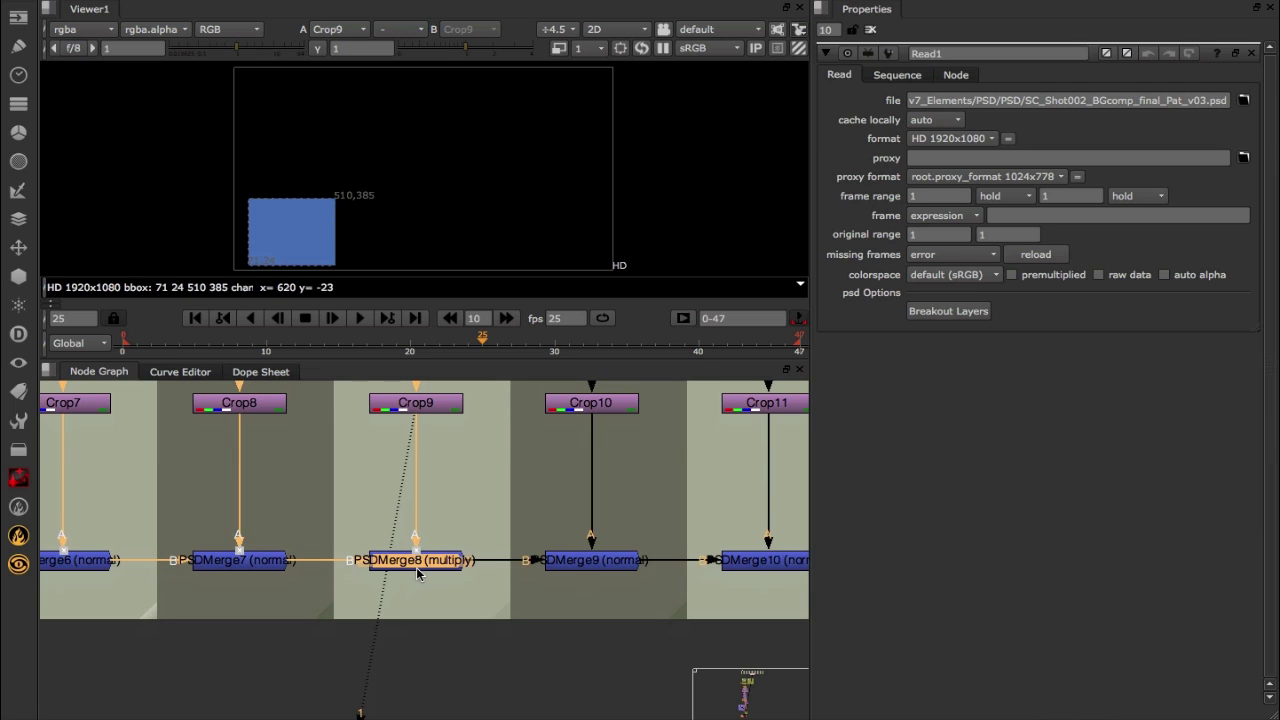
pyautogui.doubleClick(428, 561)
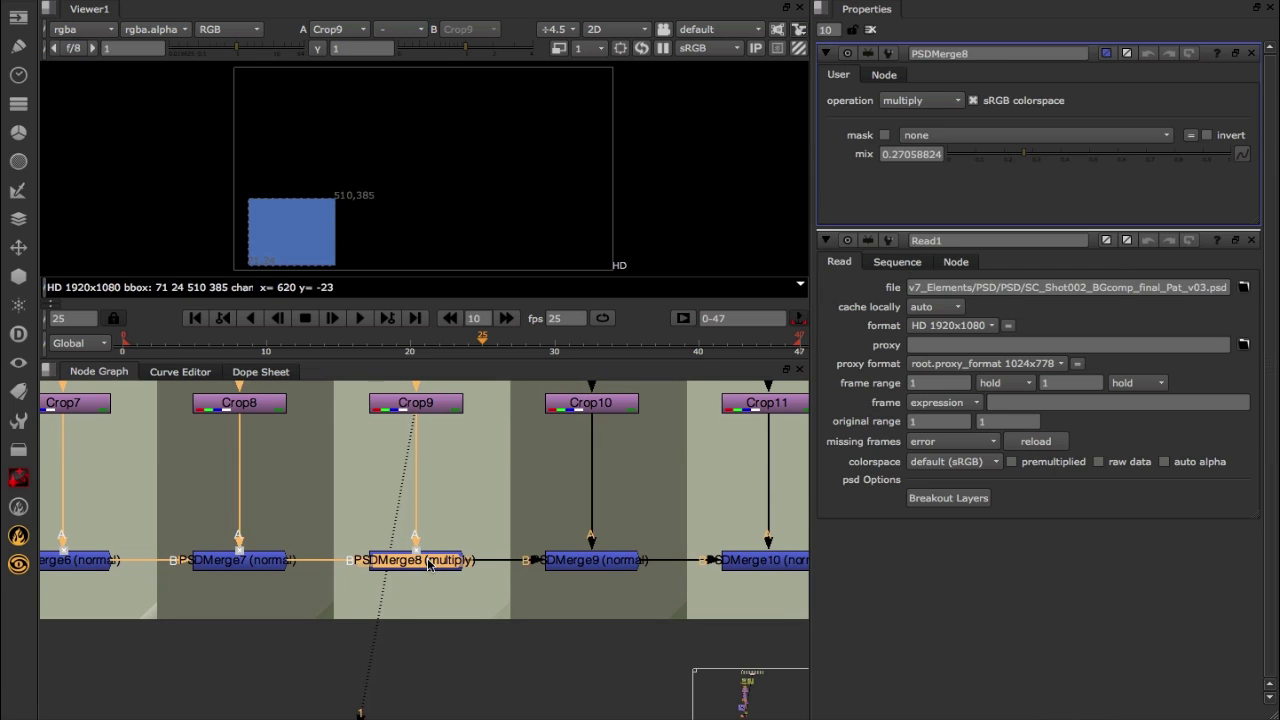
pyautogui.click(946, 101)
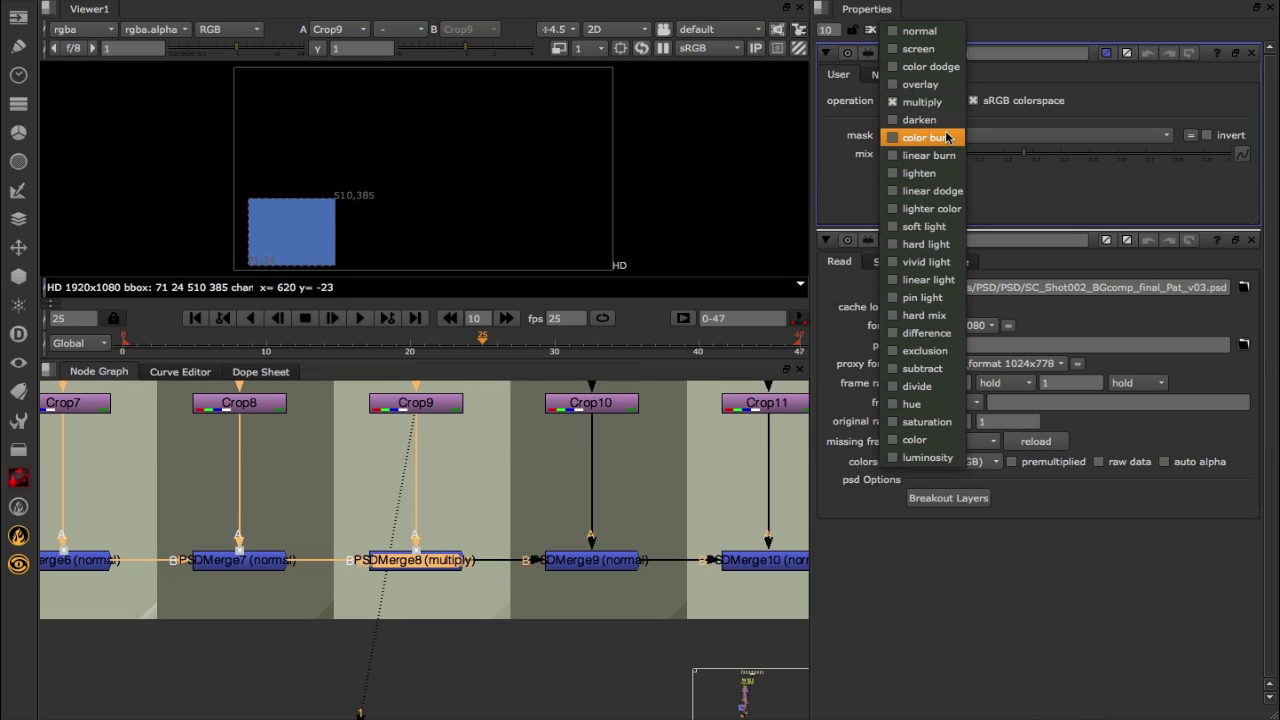
pyautogui.click(848, 194)
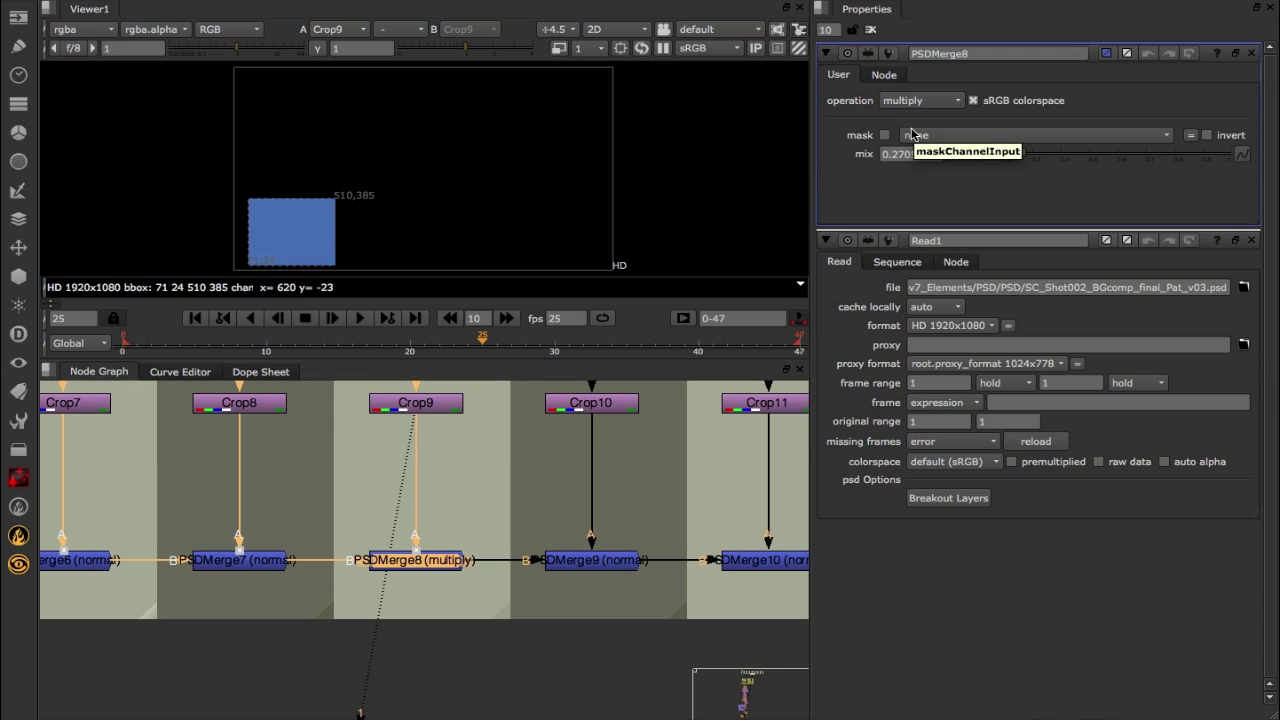
# Step: Bring the Crop4 to Crop8 layer columns into view and select PSDMerge4
pyautogui.moveTo(160, 578); pyautogui.dragTo(700, 594, button='middle')
pyautogui.scroll(3, 314, 600)
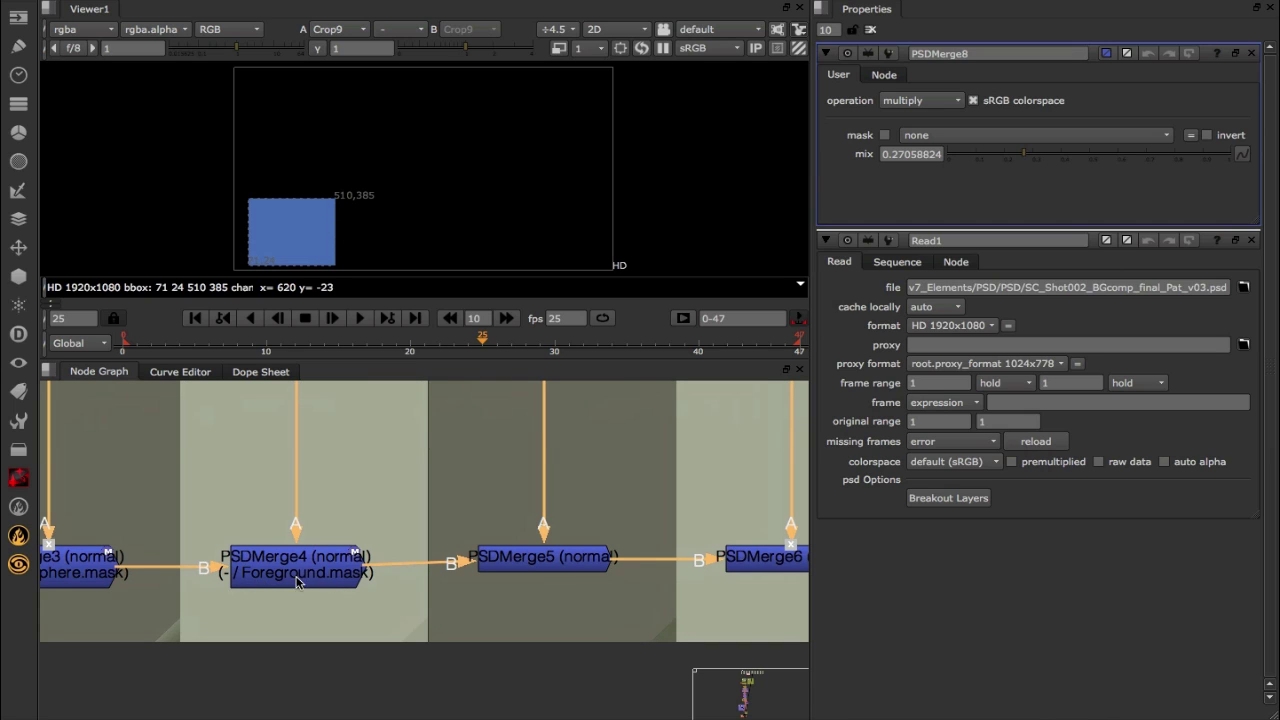
pyautogui.click(353, 584)
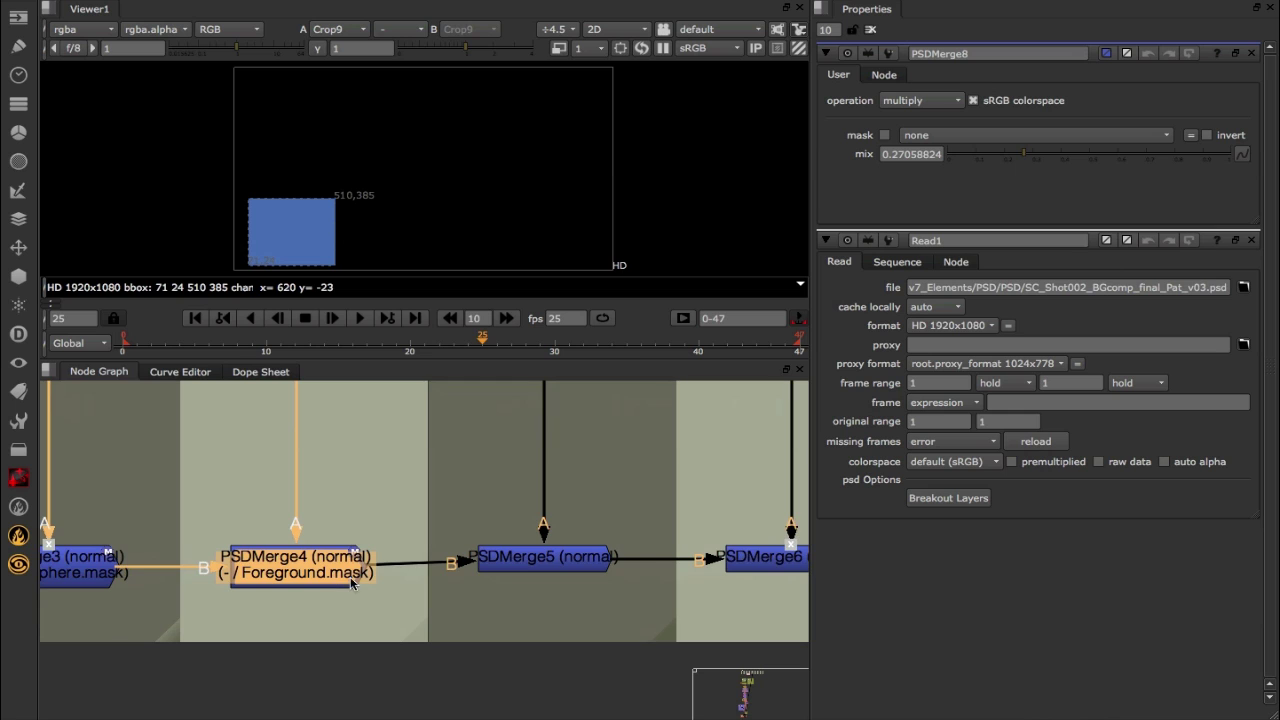
pyautogui.hscroll(15, 352, 584)
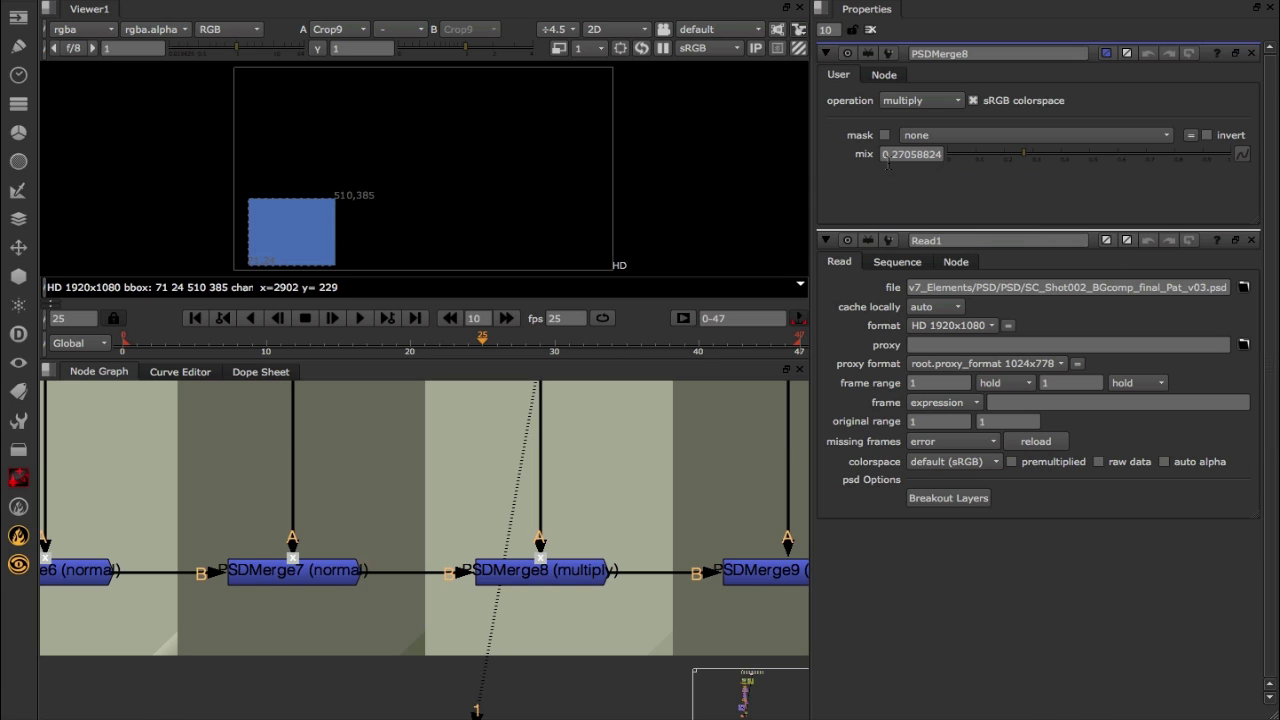
# Step: View the last PSDMerge in the chain to show the full hillside comp with HUD overlays
pyautogui.scroll(-5, 357, 520)
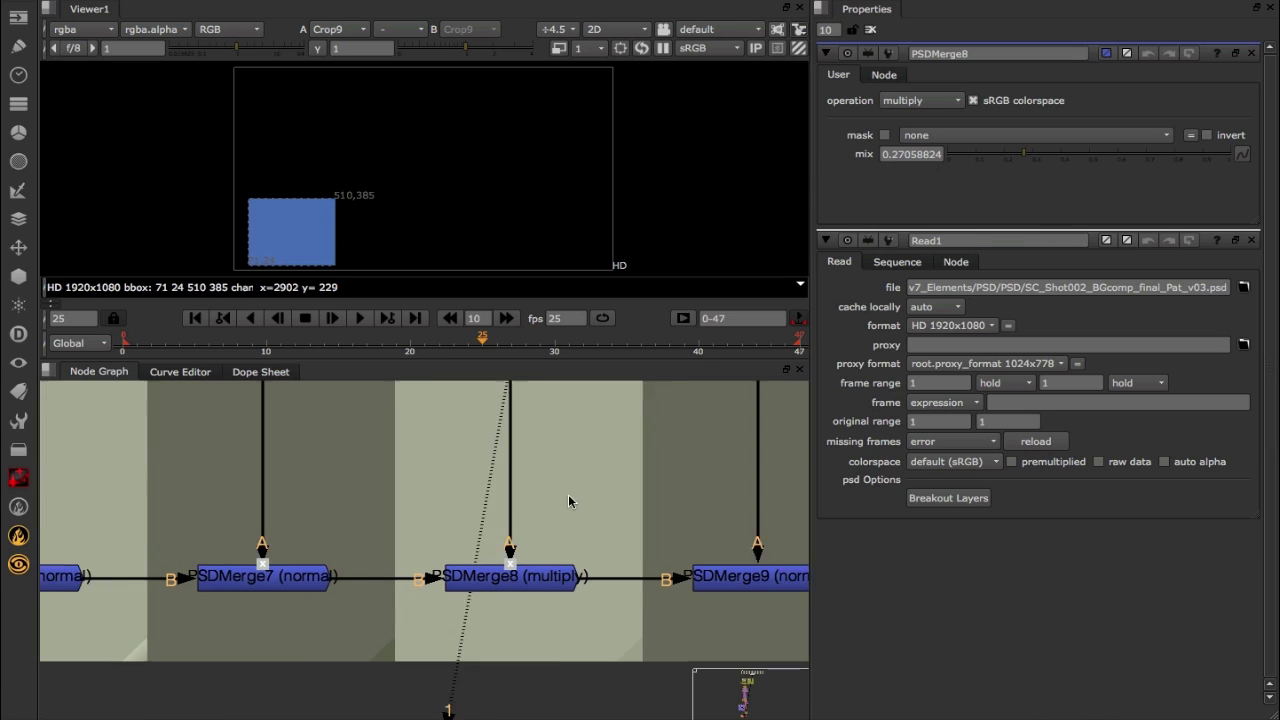
pyautogui.scroll(3, 303, 557)
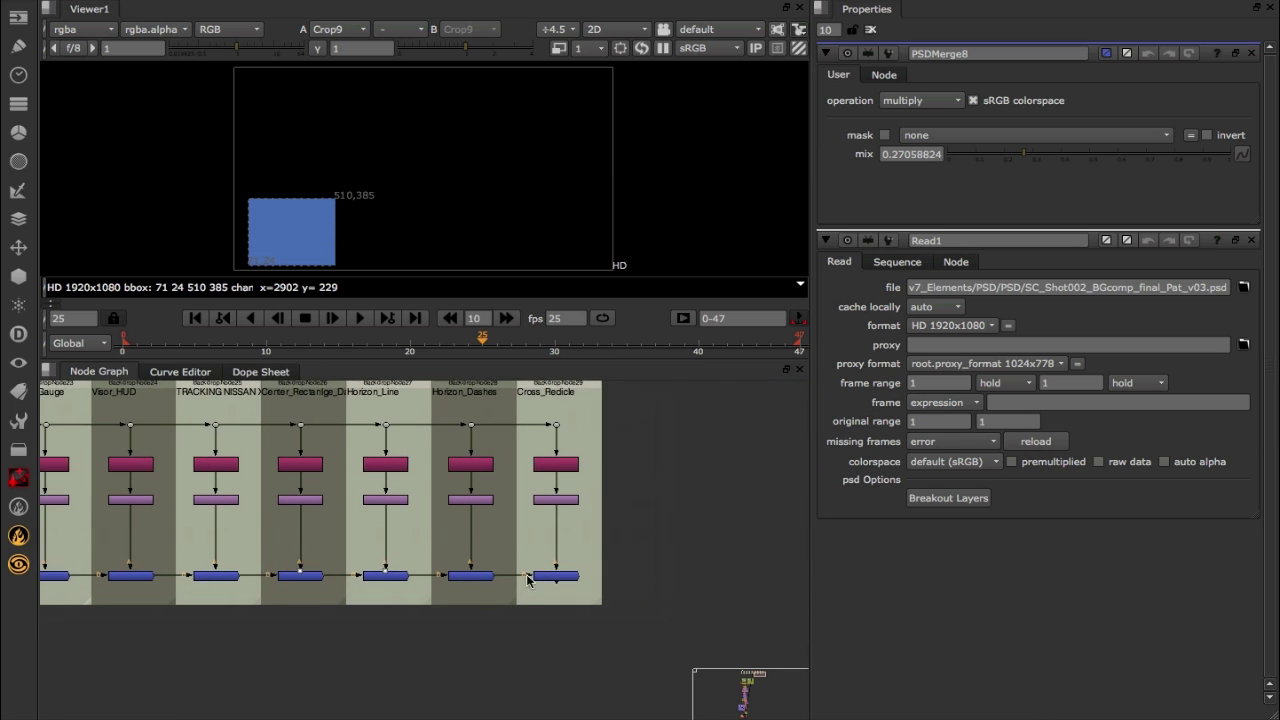
pyautogui.click(555, 574)
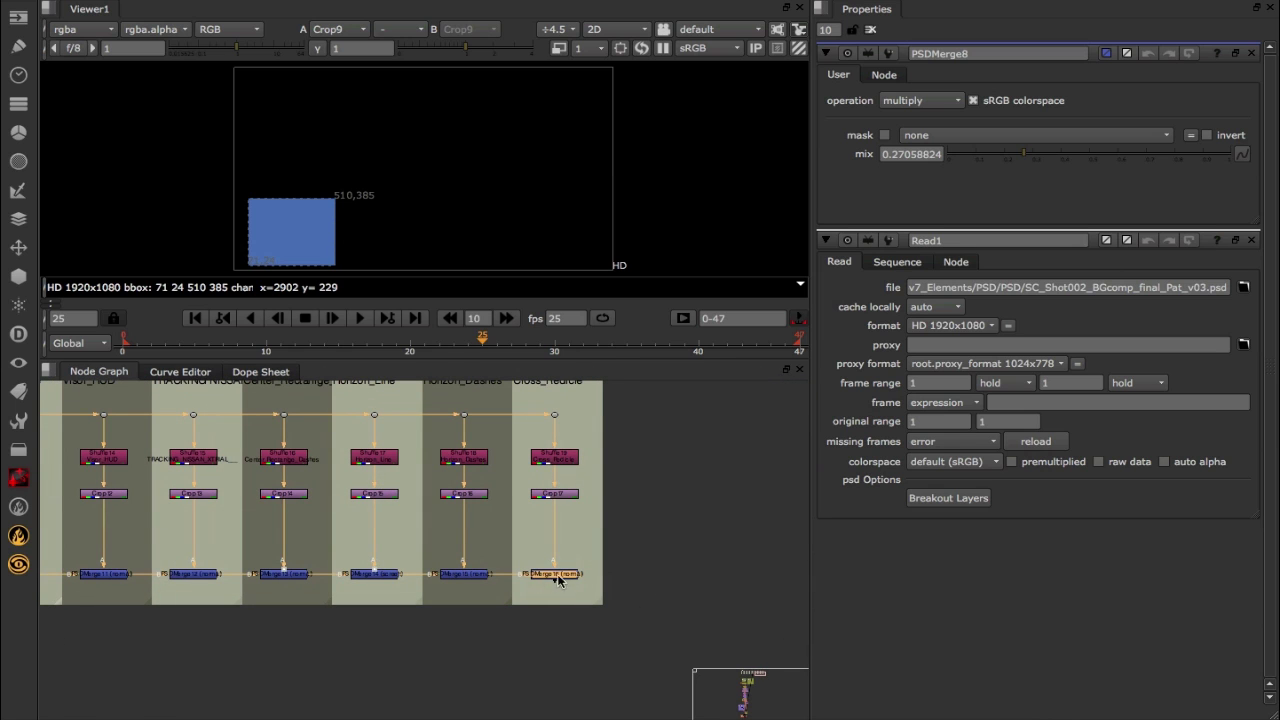
pyautogui.press('1')
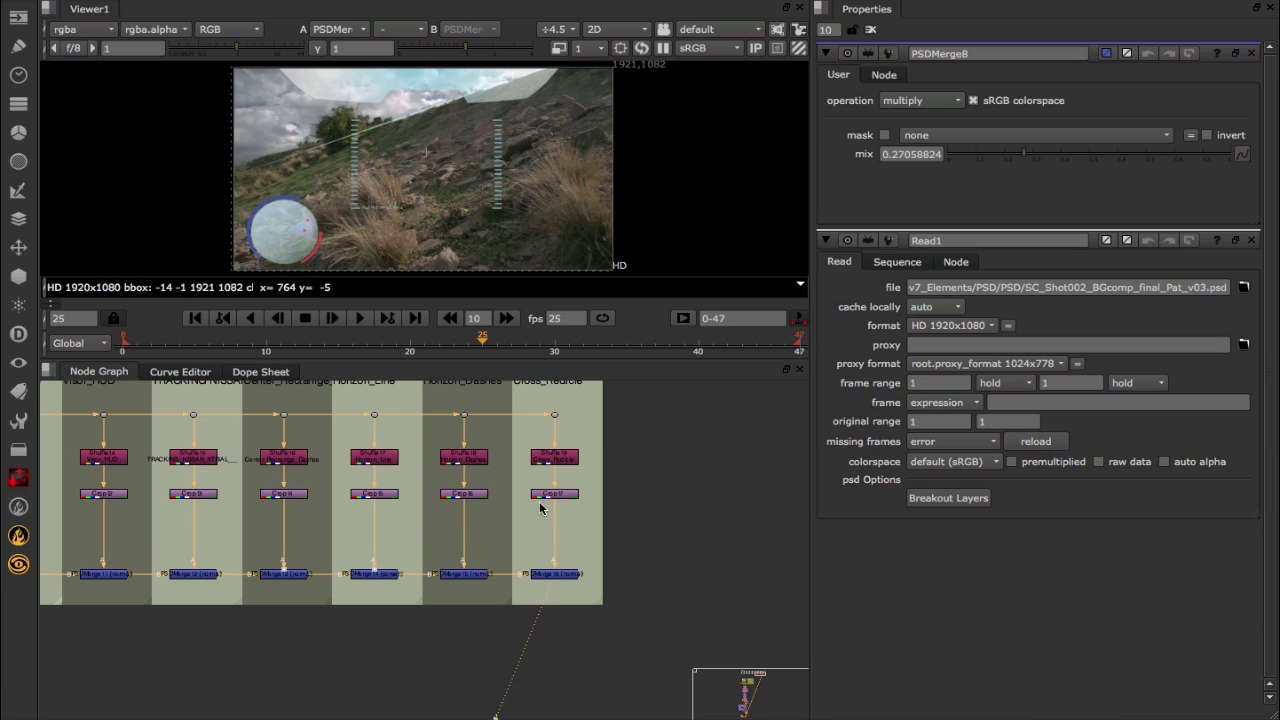
pyautogui.moveTo(297, 521); pyautogui.dragTo(464, 550, button='middle')
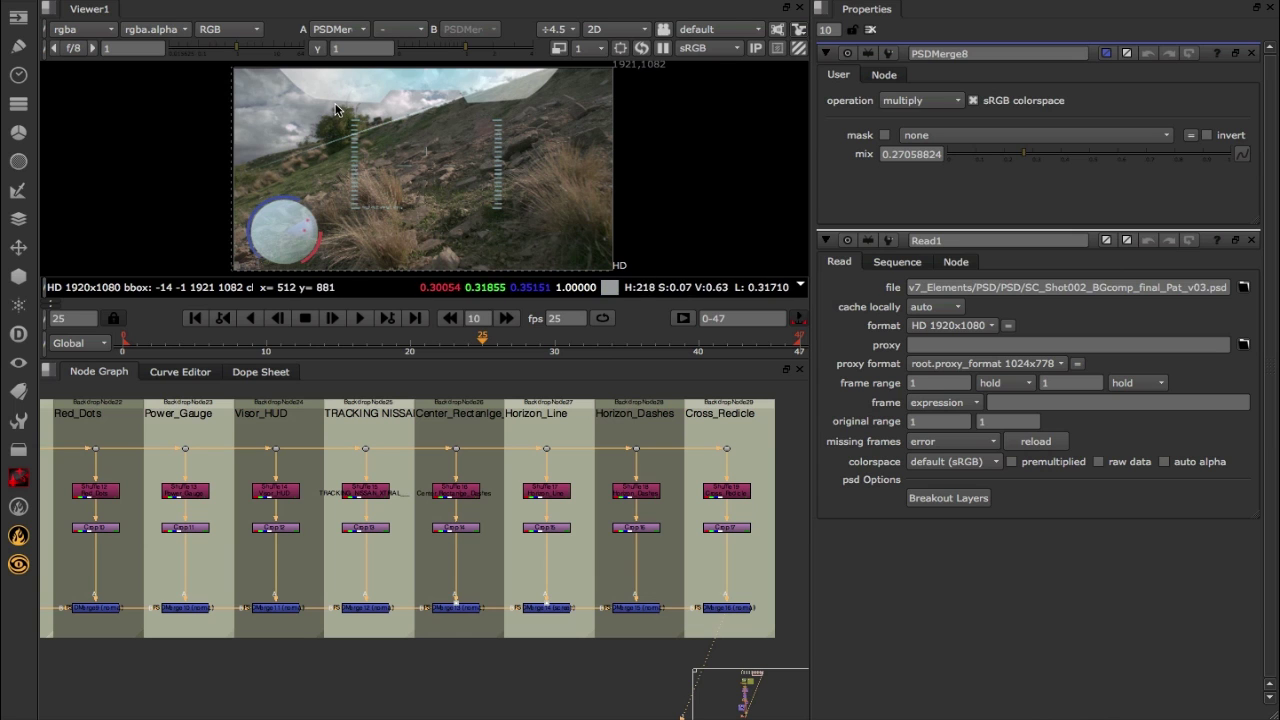
pyautogui.hscroll(-3, 336, 470)
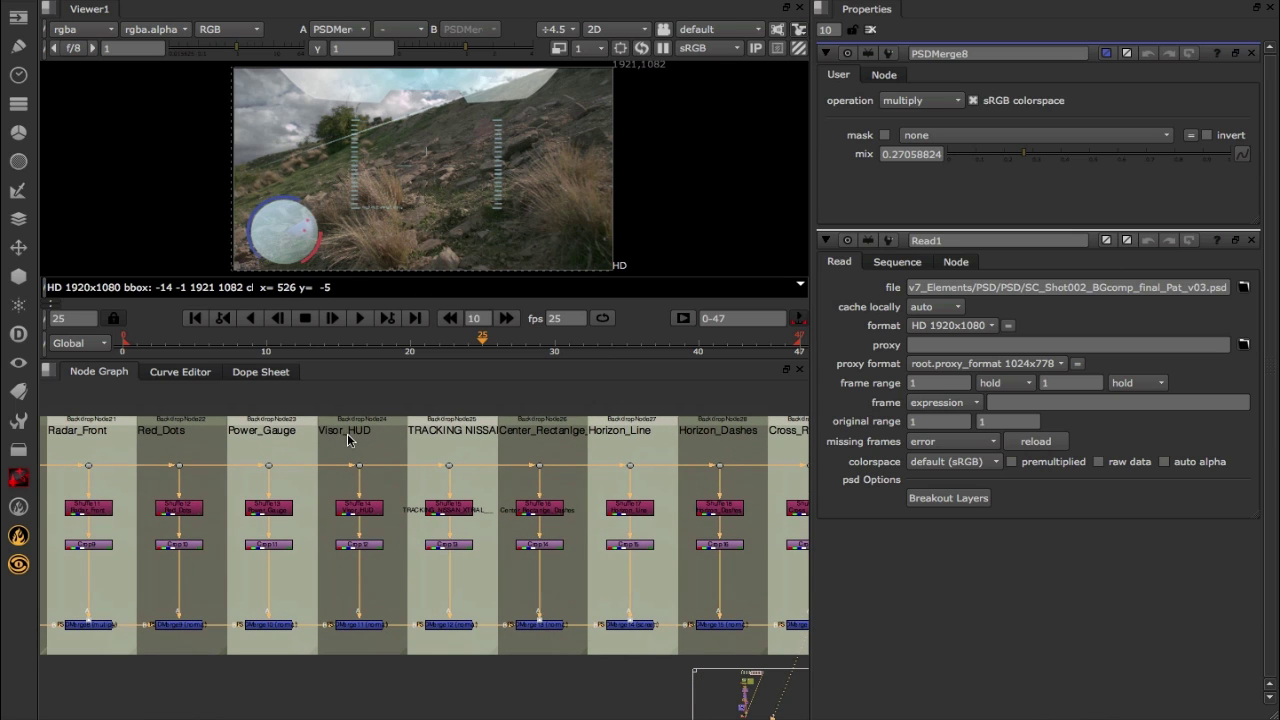
pyautogui.scroll(3, 363, 571)
# Step: Add a Transform after Crop12 with translate y 70, then a Grade with gain 1.75
pyautogui.click(410, 580)
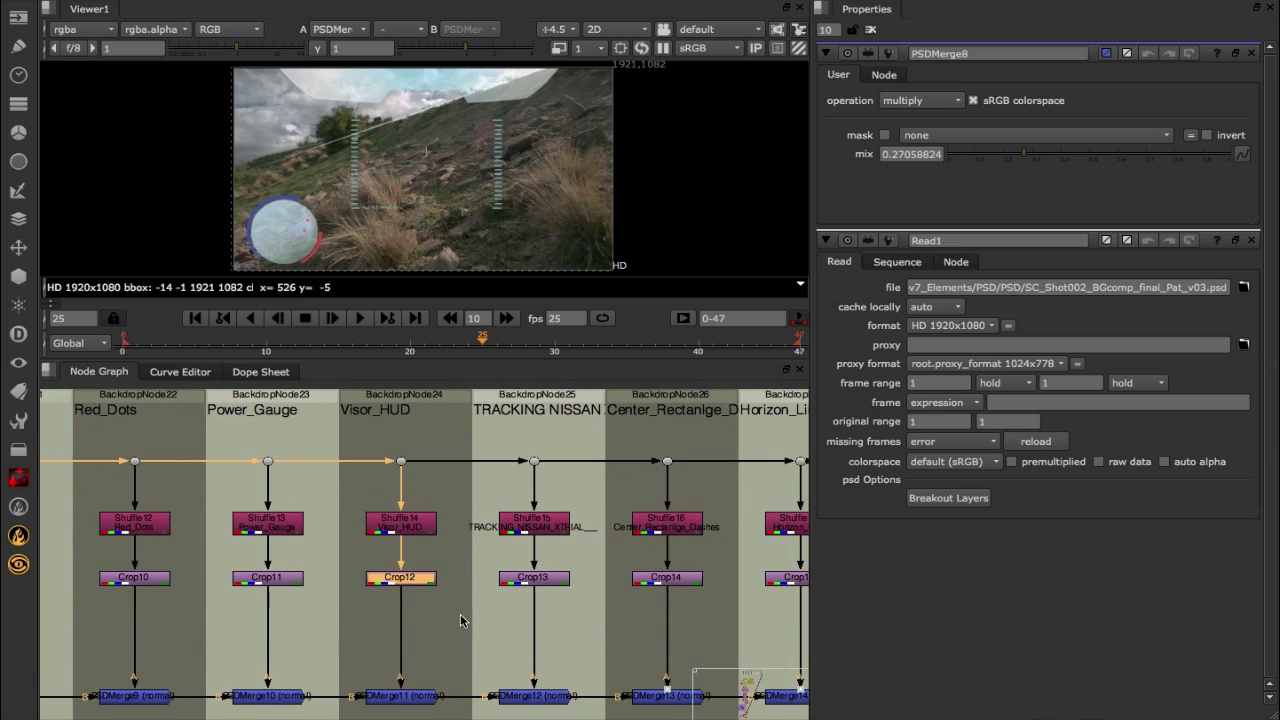
pyautogui.press('t')
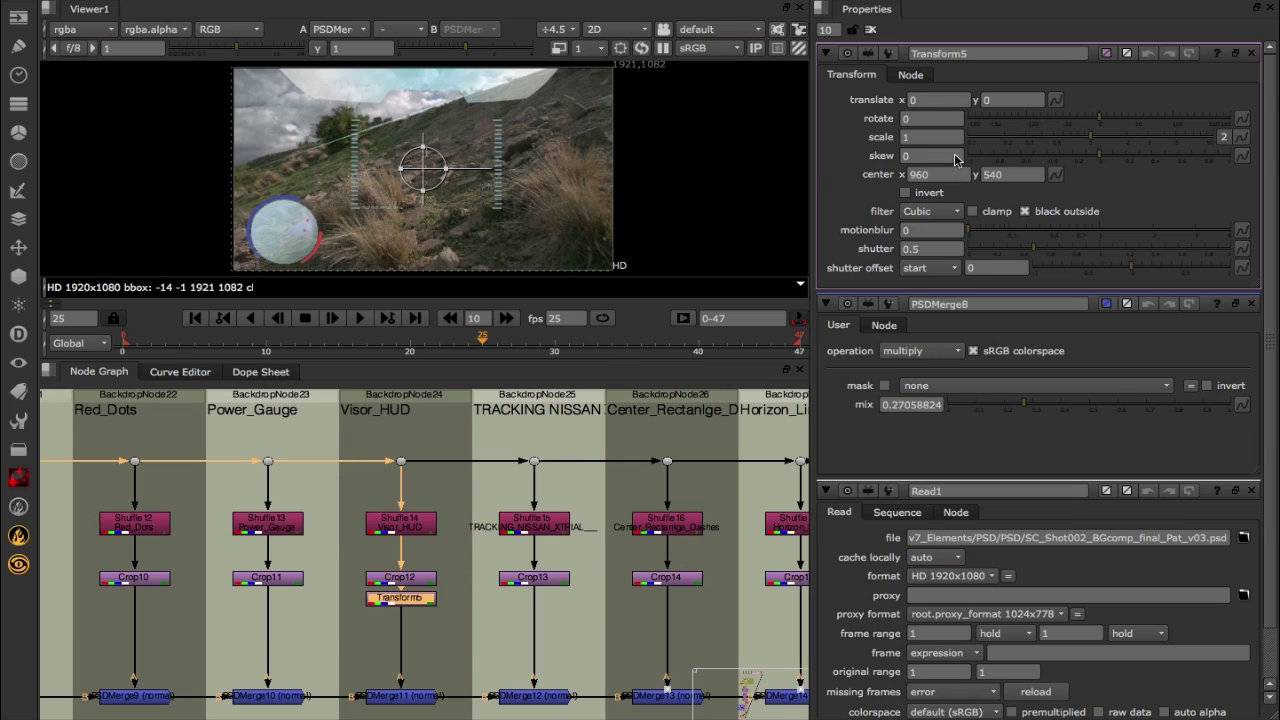
pyautogui.click(1000, 100)
pyautogui.write('10')
pyautogui.press('Return')
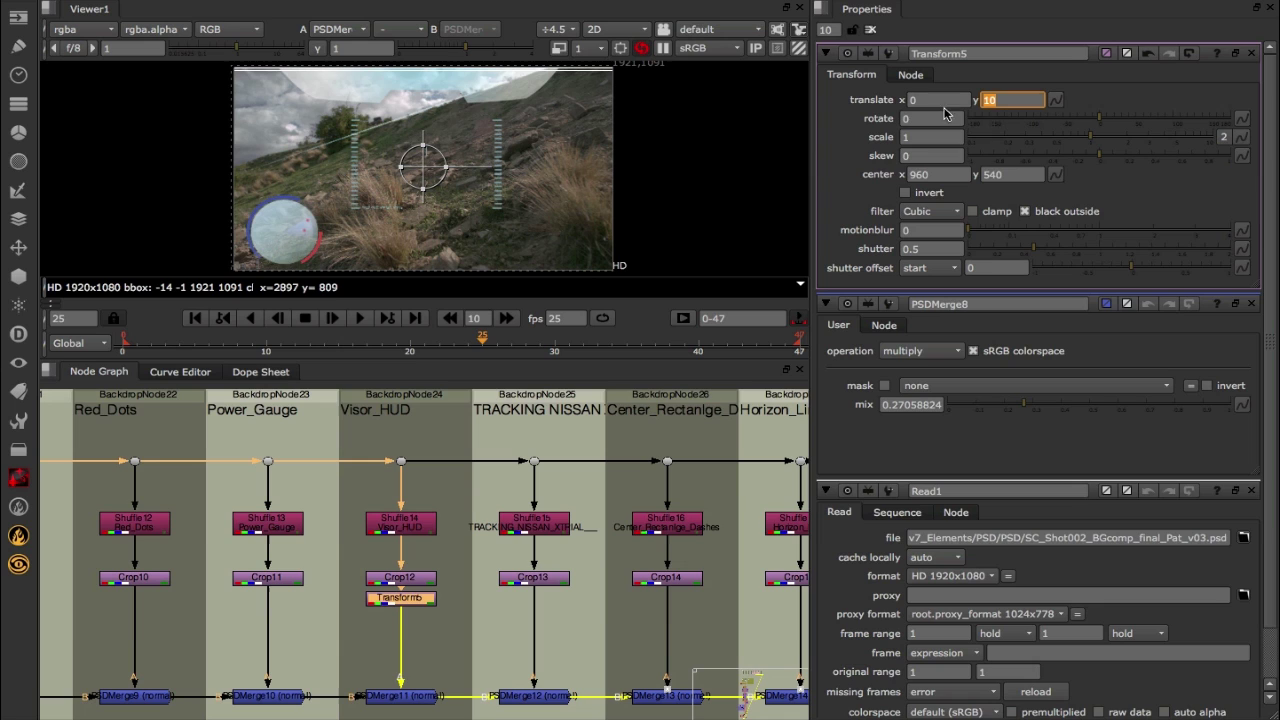
pyautogui.click(1010, 101)
pyautogui.press('Up')
pyautogui.press('Up')
pyautogui.press('Up')
pyautogui.press('Up')
pyautogui.press('Up')
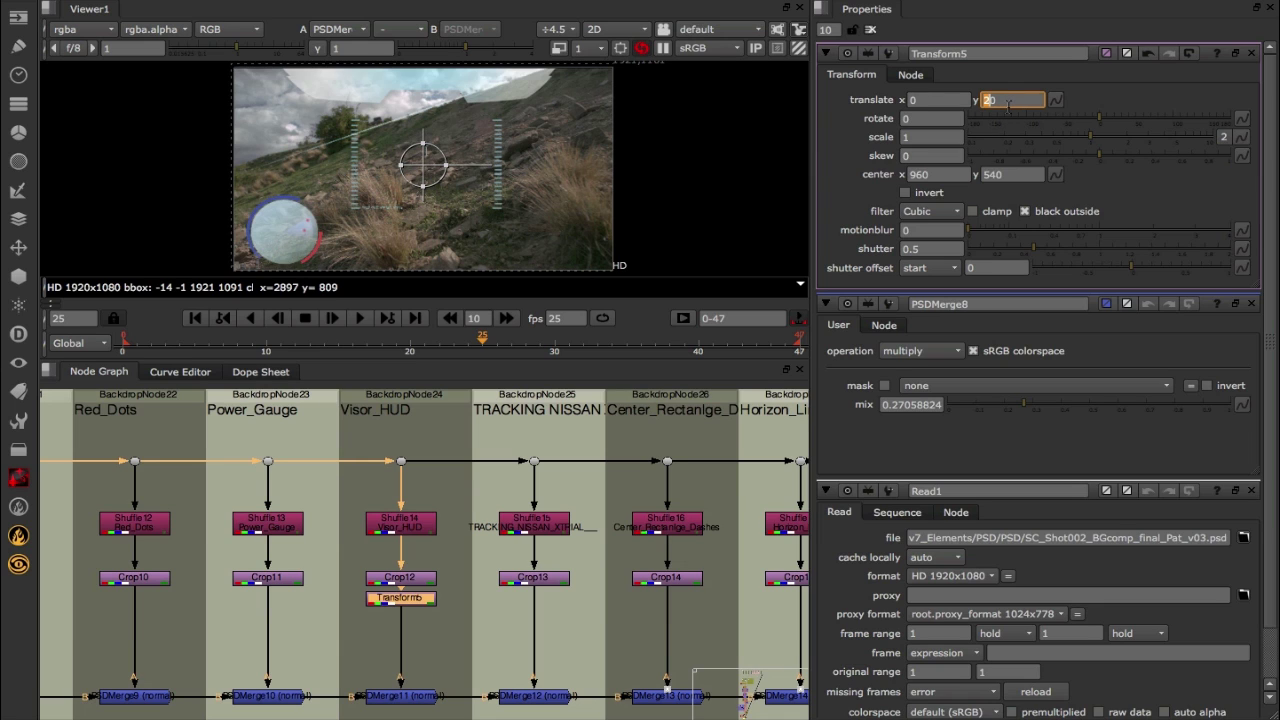
pyautogui.press('Up')
pyautogui.press('Up')
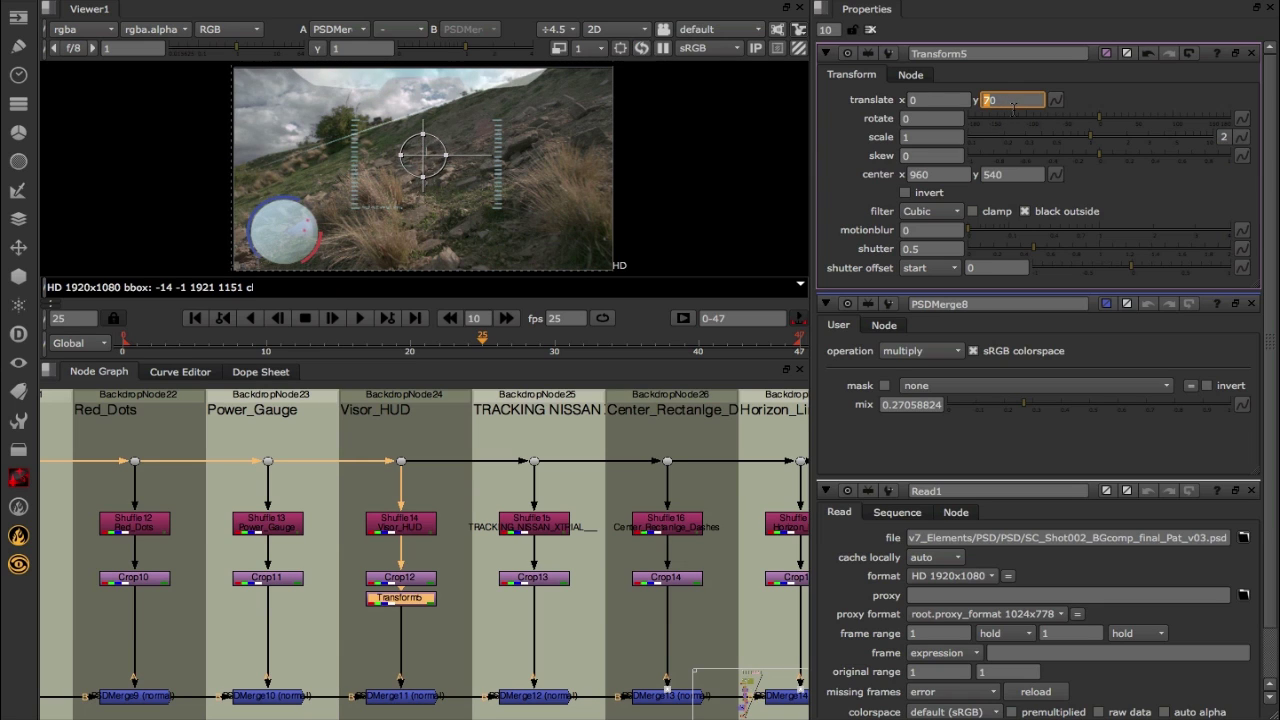
pyautogui.press('Down')
pyautogui.press('g')
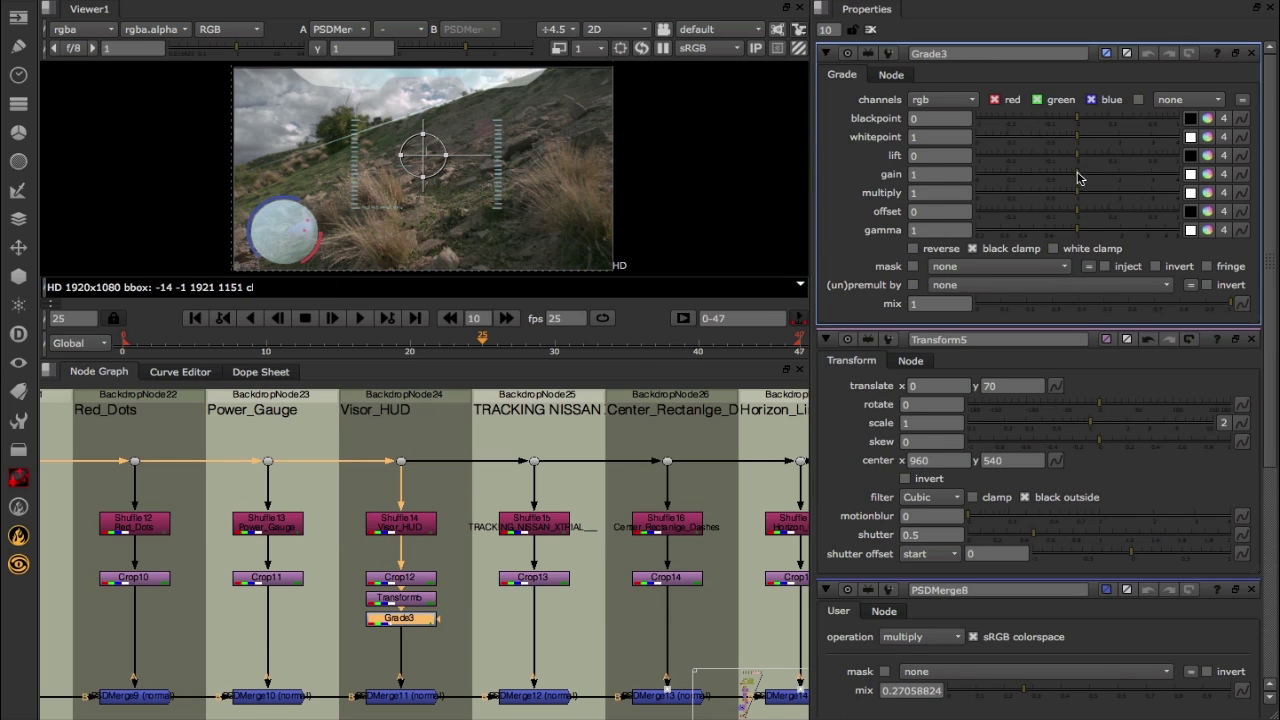
pyautogui.moveTo(1078, 178); pyautogui.dragTo(1112, 184)
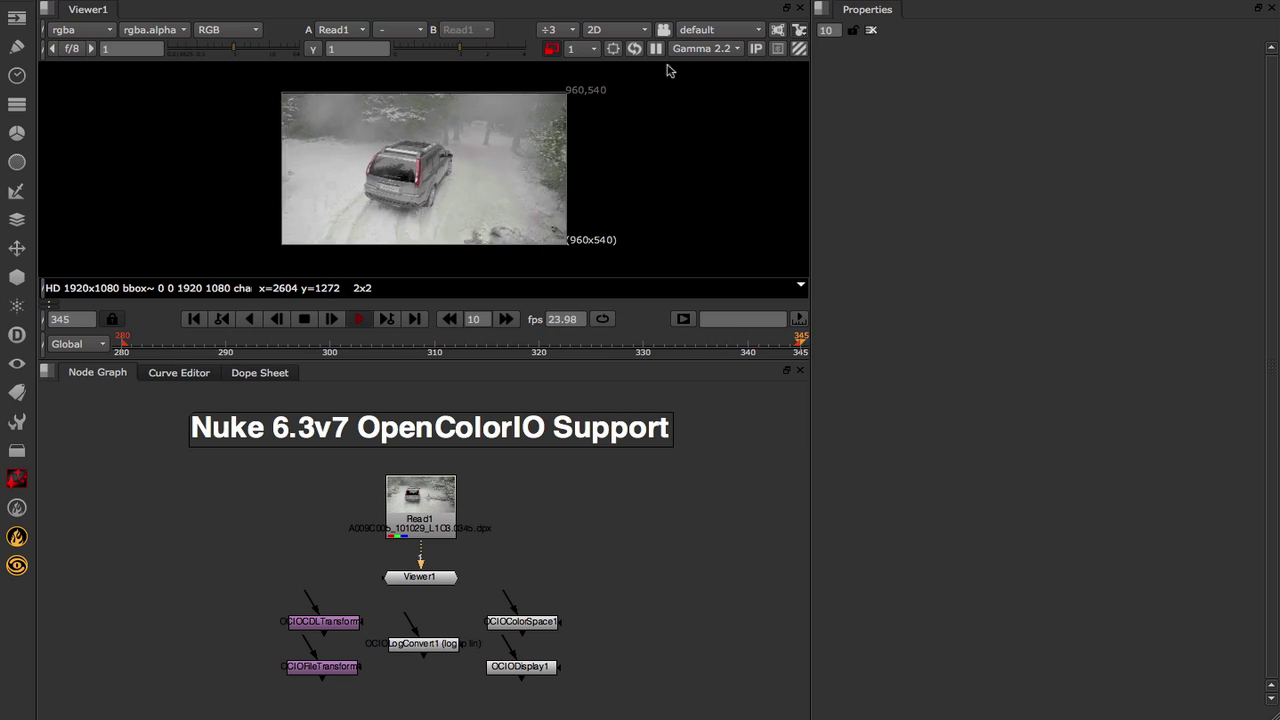
# Step: Show the Gamma 2.2 viewer display transform choices over the playing snowy car footage
pyautogui.click(725, 50)
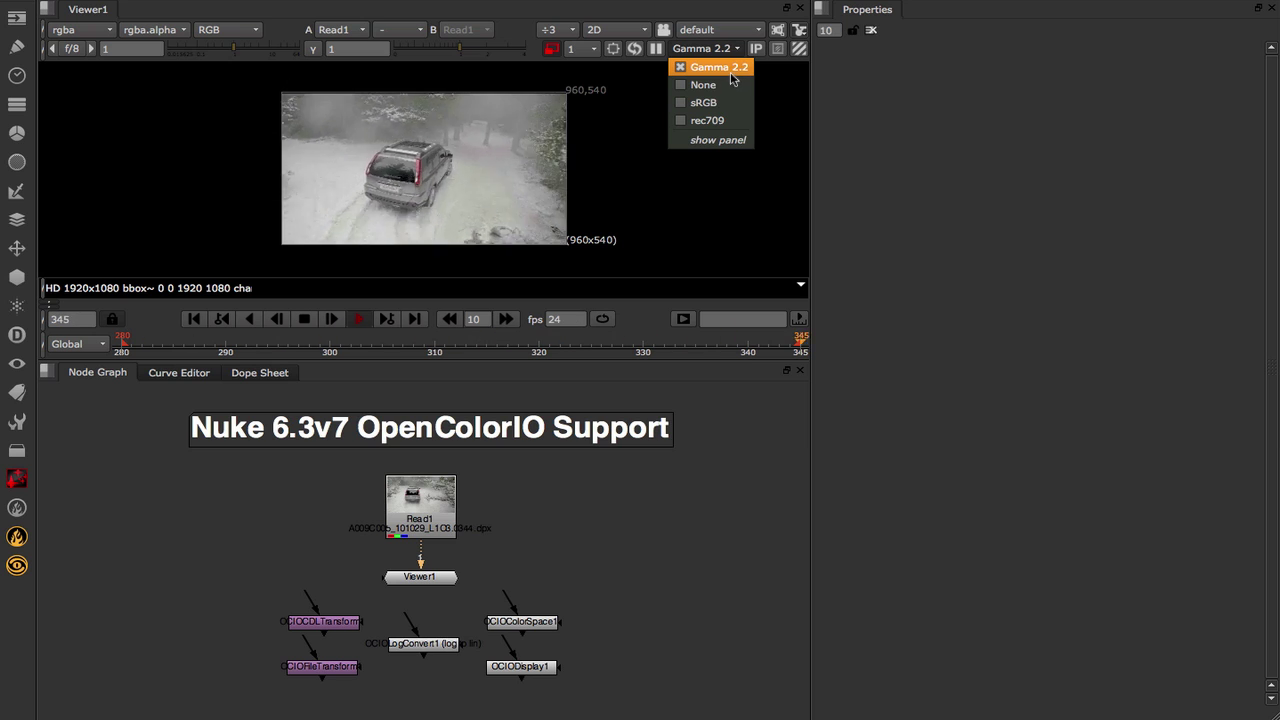
# Step: Open the Preferences window, move it off the viewer image and recheck the display transforms
pyautogui.click(673, 208)
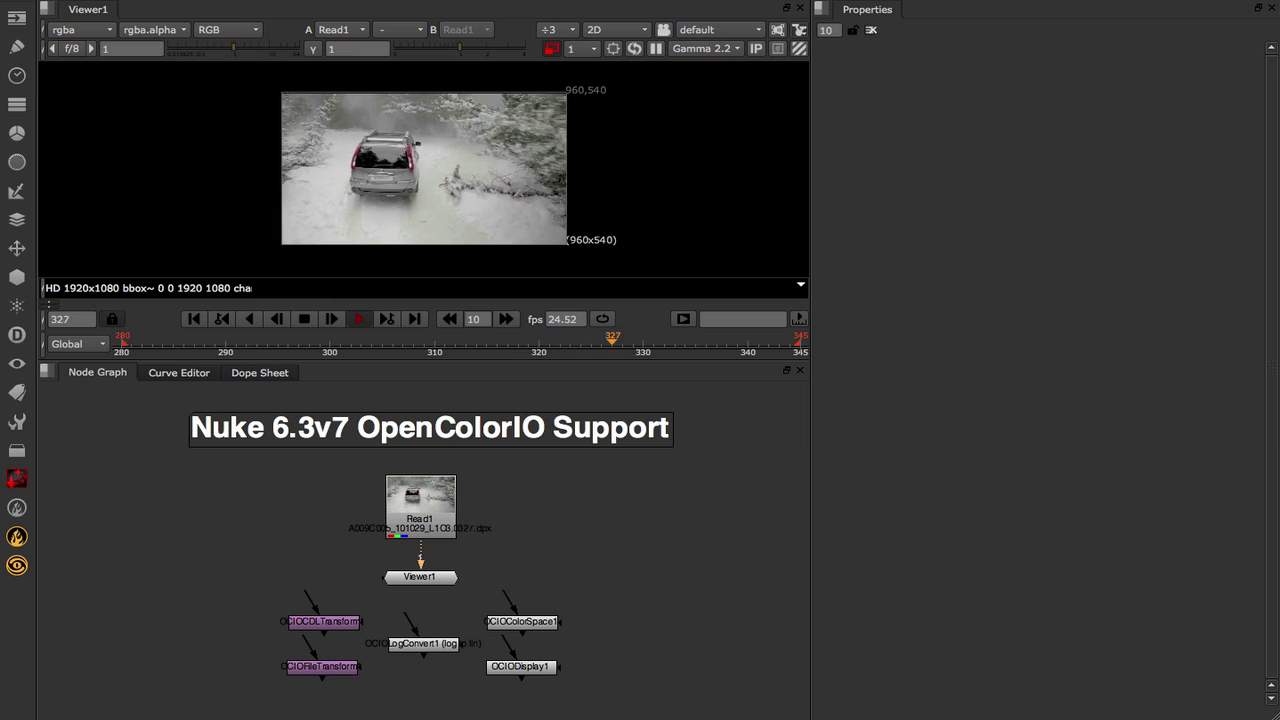
pyautogui.click(117, 18)
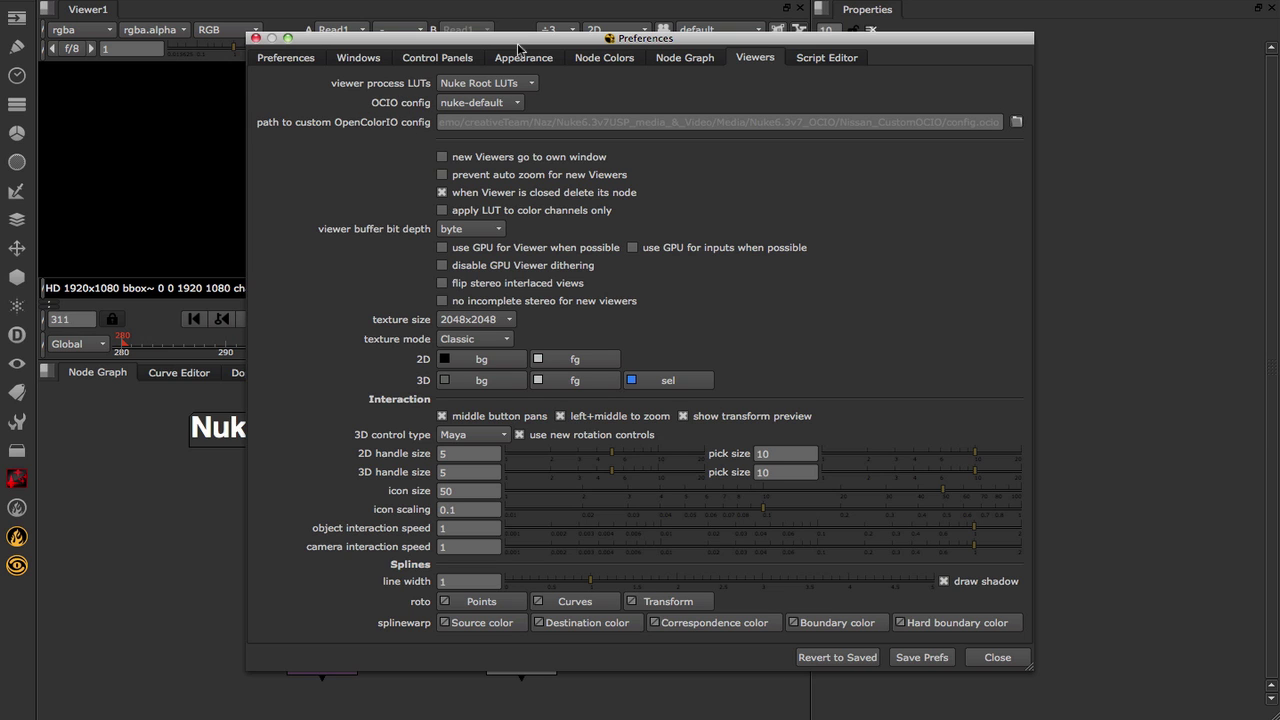
pyautogui.moveTo(533, 41); pyautogui.dragTo(368, 125)
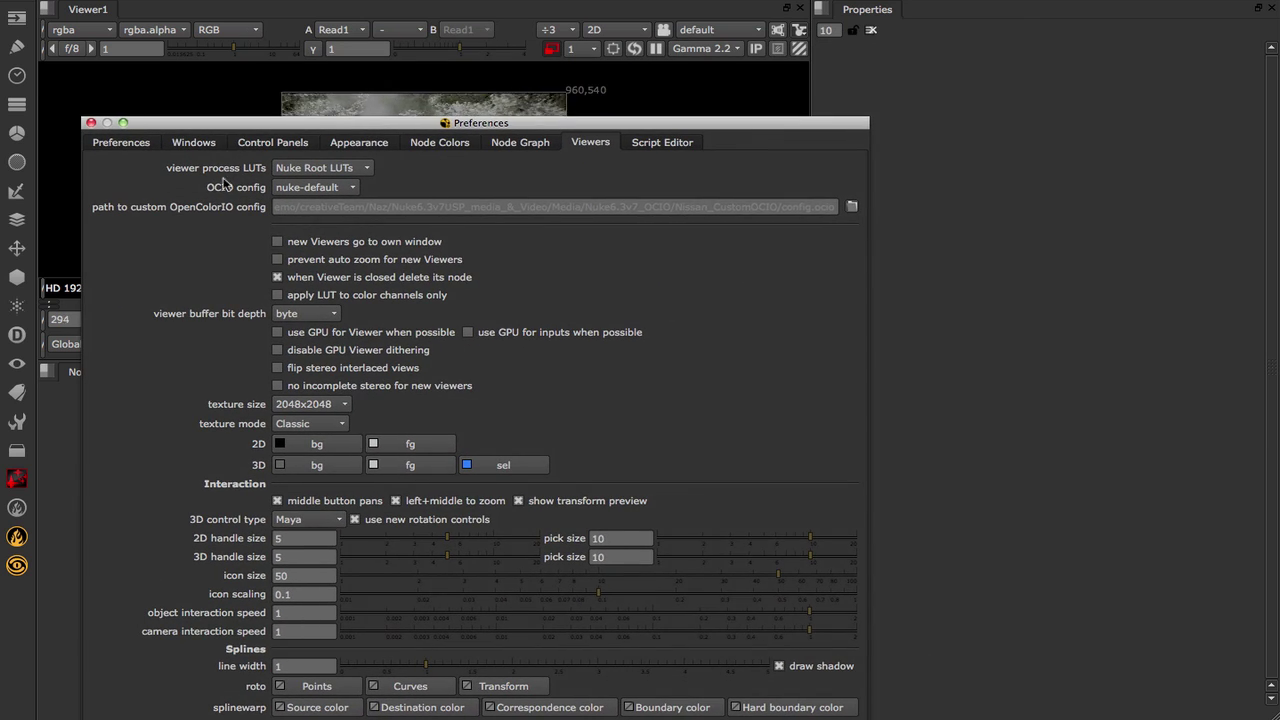
pyautogui.click(705, 48)
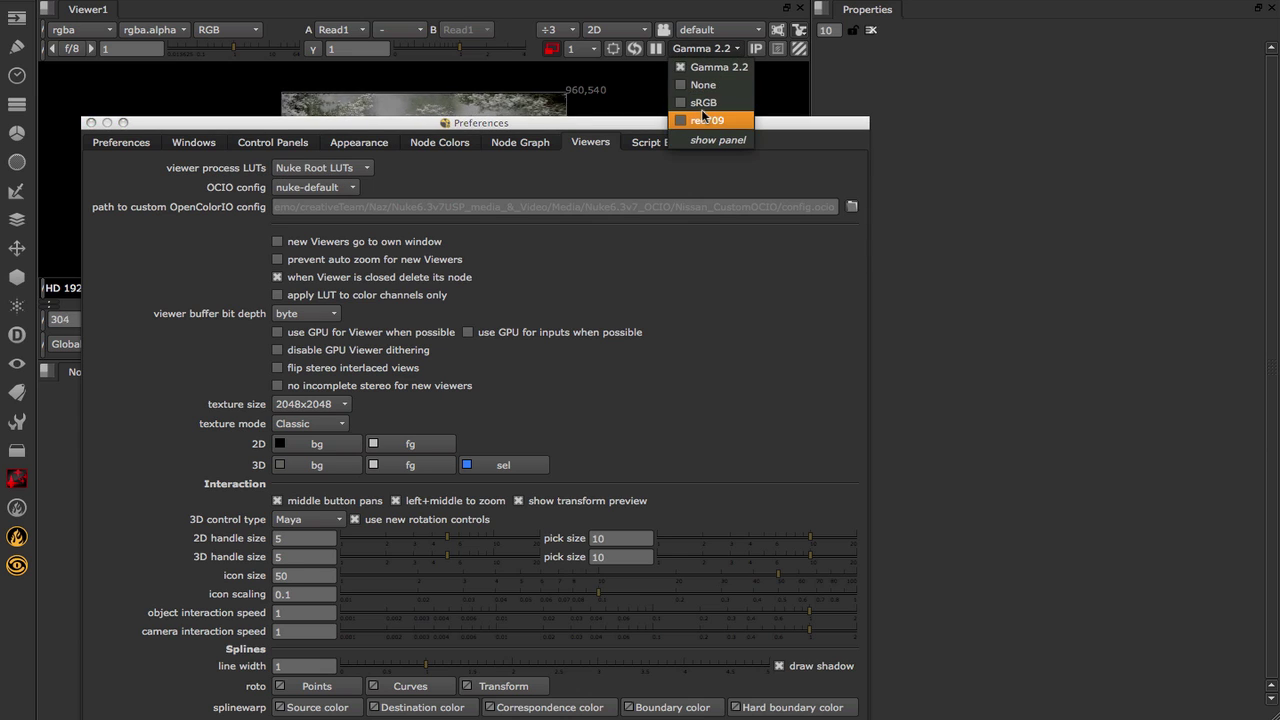
pyautogui.click(337, 171)
# Step: Set viewer process LUTs to OCIO LUTs and check the newly offered display transforms
pyautogui.click(337, 169)
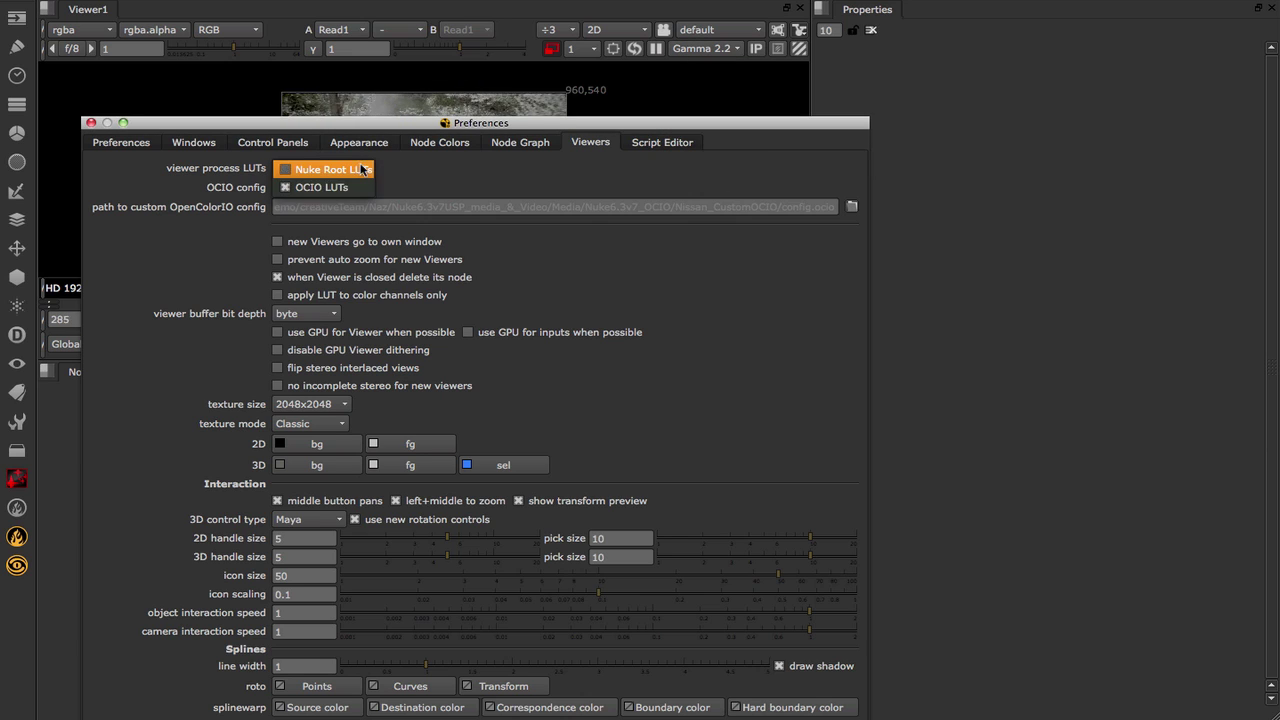
pyautogui.click(360, 184)
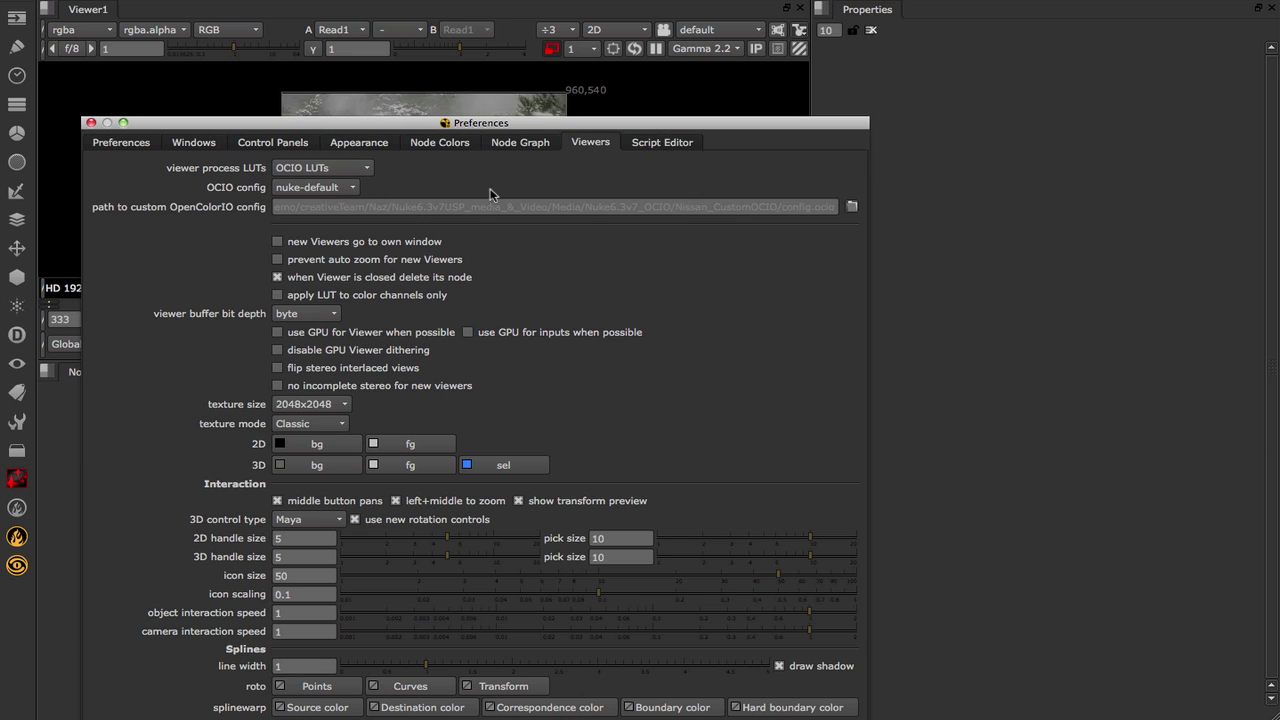
pyautogui.click(730, 52)
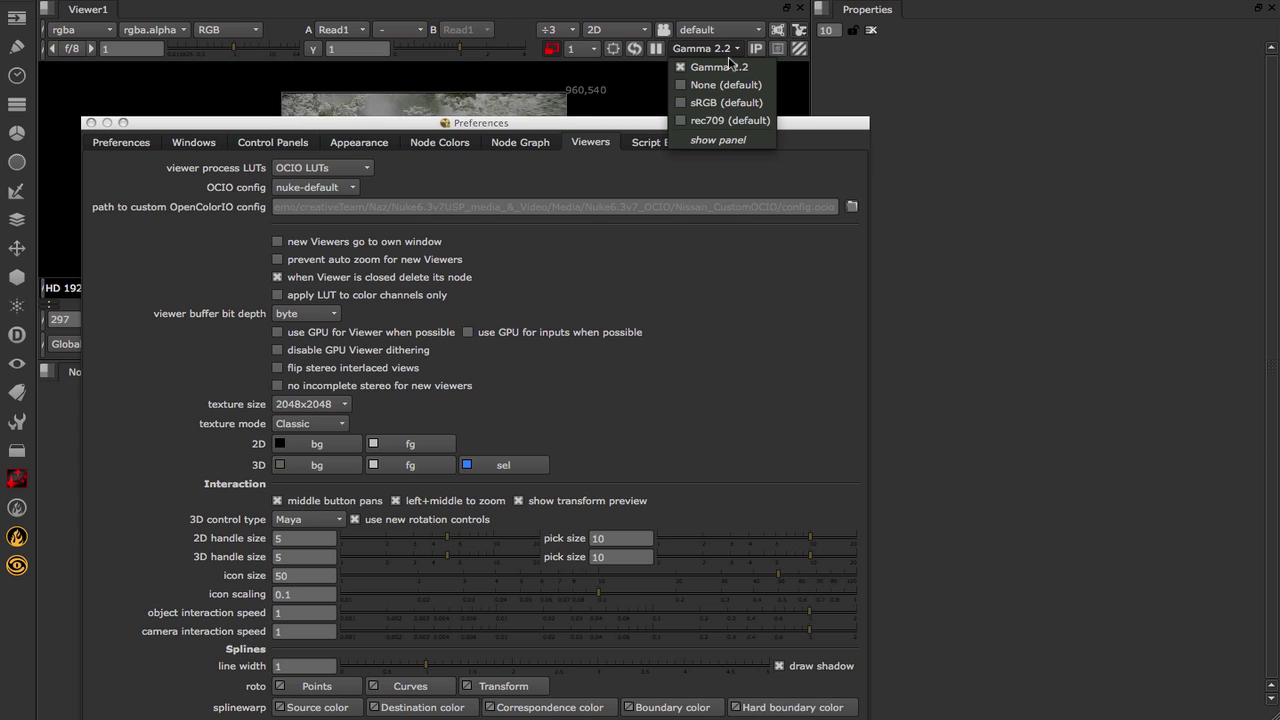
pyautogui.press('Escape')
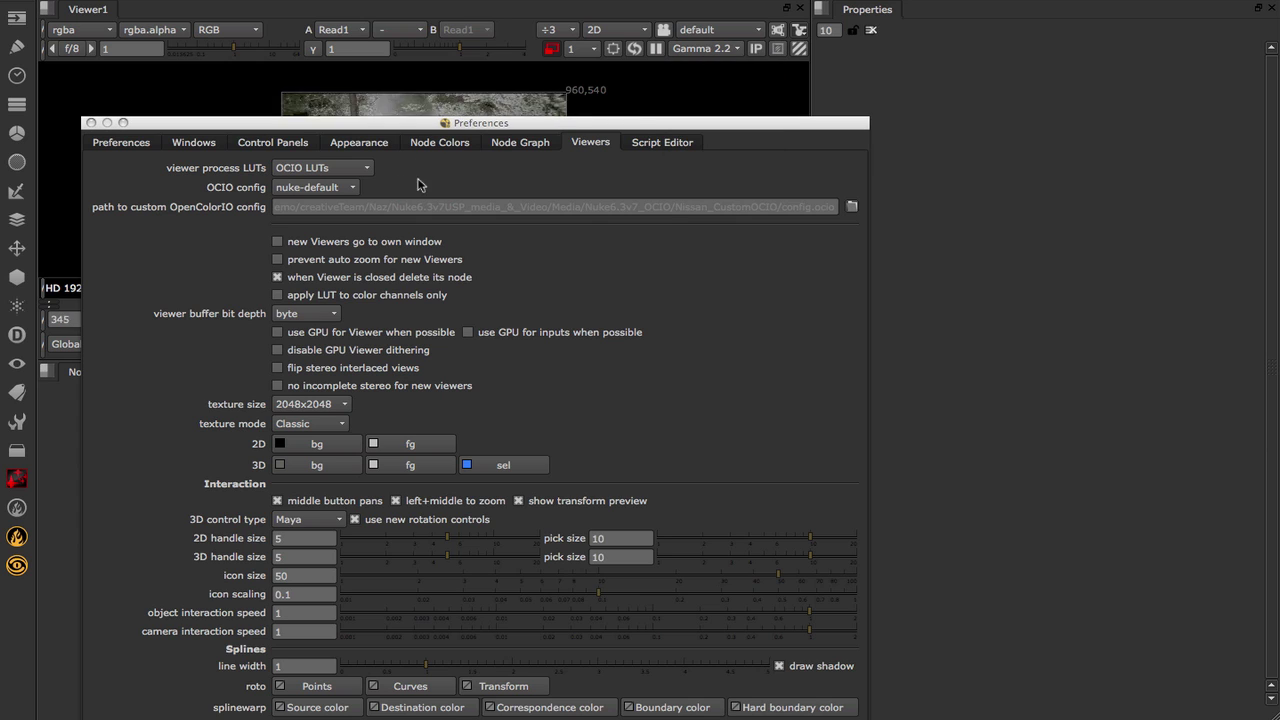
# Step: Switch the OCIO config to spi-vfx and review the resulting viewer display transforms
pyautogui.click(345, 190)
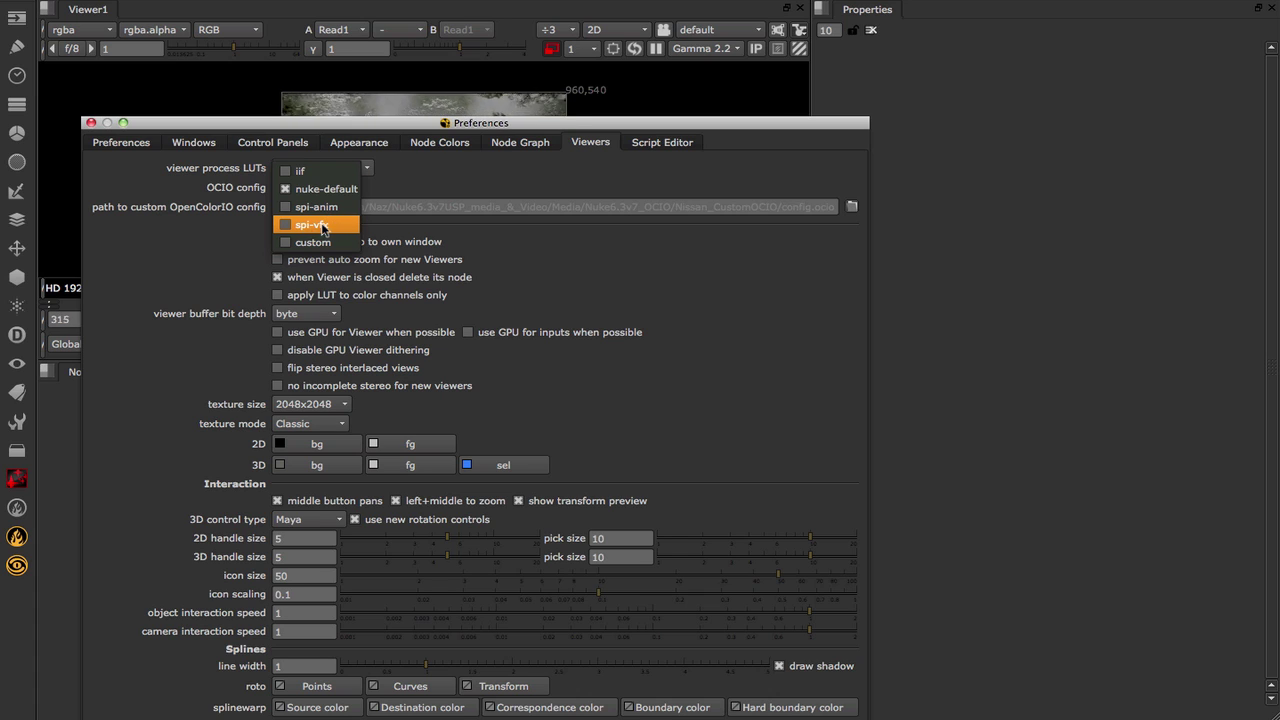
pyautogui.click(338, 222)
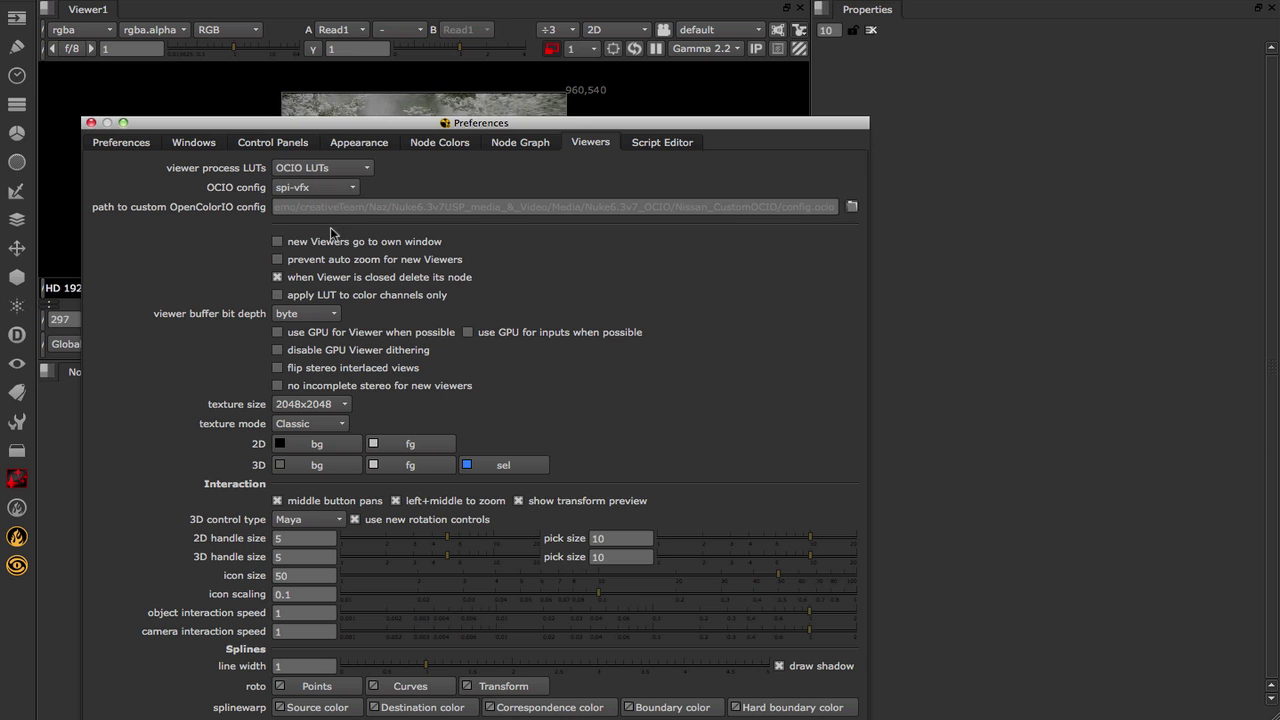
pyautogui.click(731, 49)
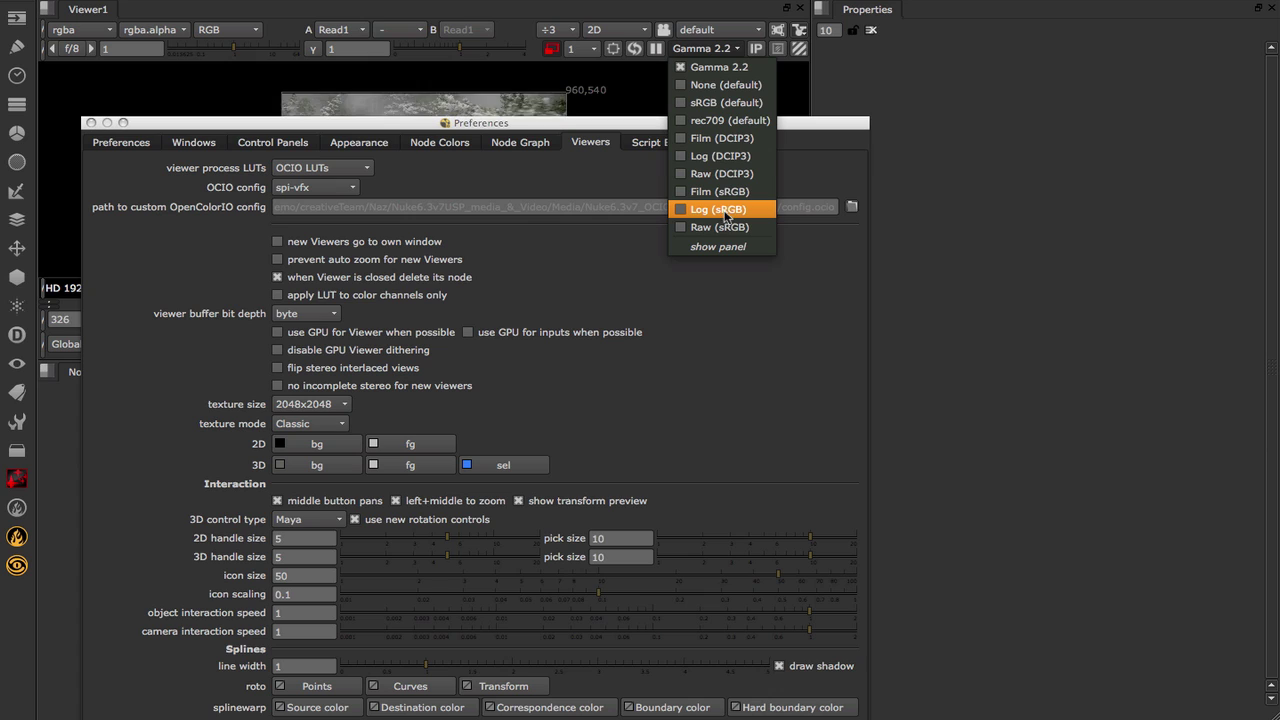
pyautogui.click(718, 67)
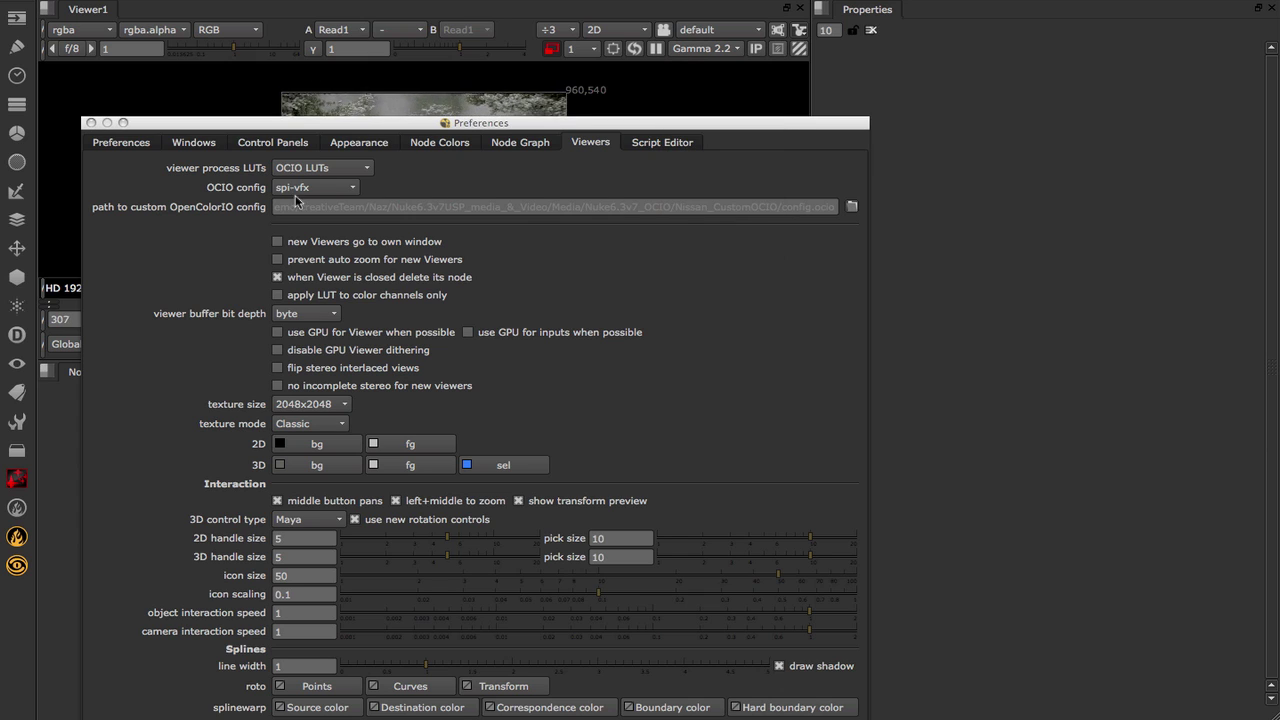
# Step: Set the OCIO config to custom, pointing at Nissan_CustomOCIO/config.ocio
pyautogui.click(315, 188)
pyautogui.click(313, 207)
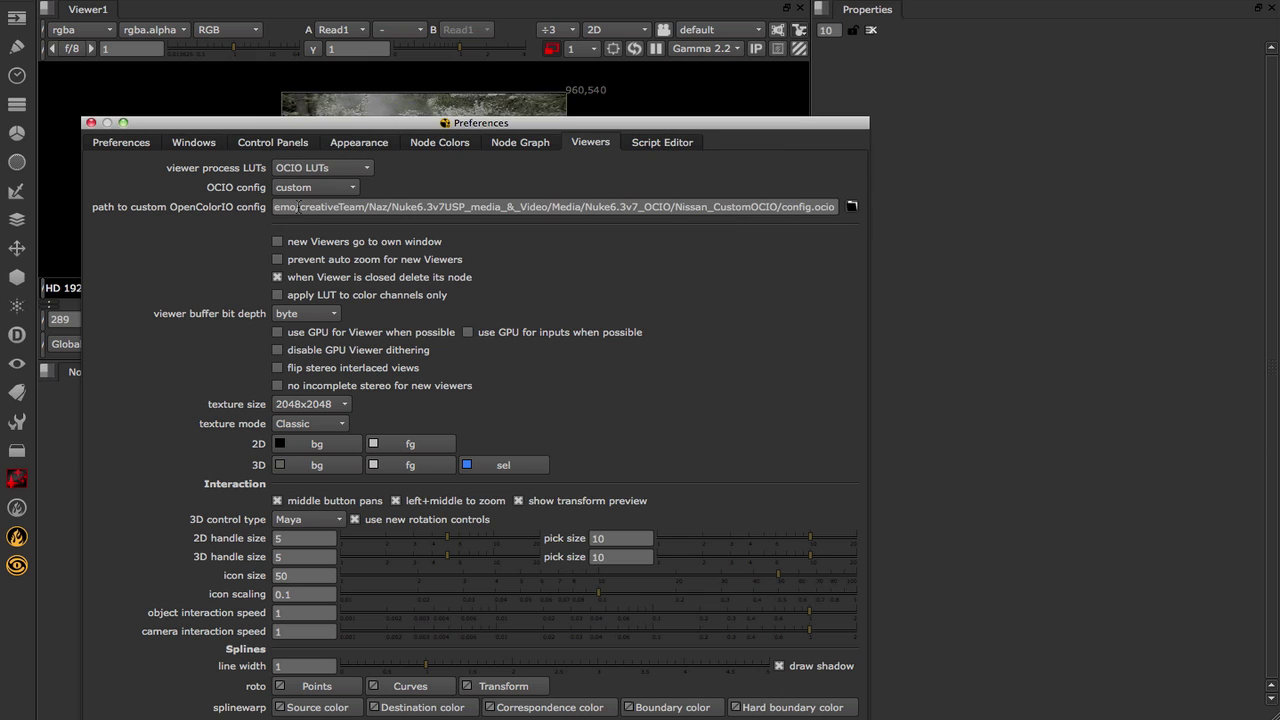
pyautogui.moveTo(625, 207); pyautogui.dragTo(828, 207)
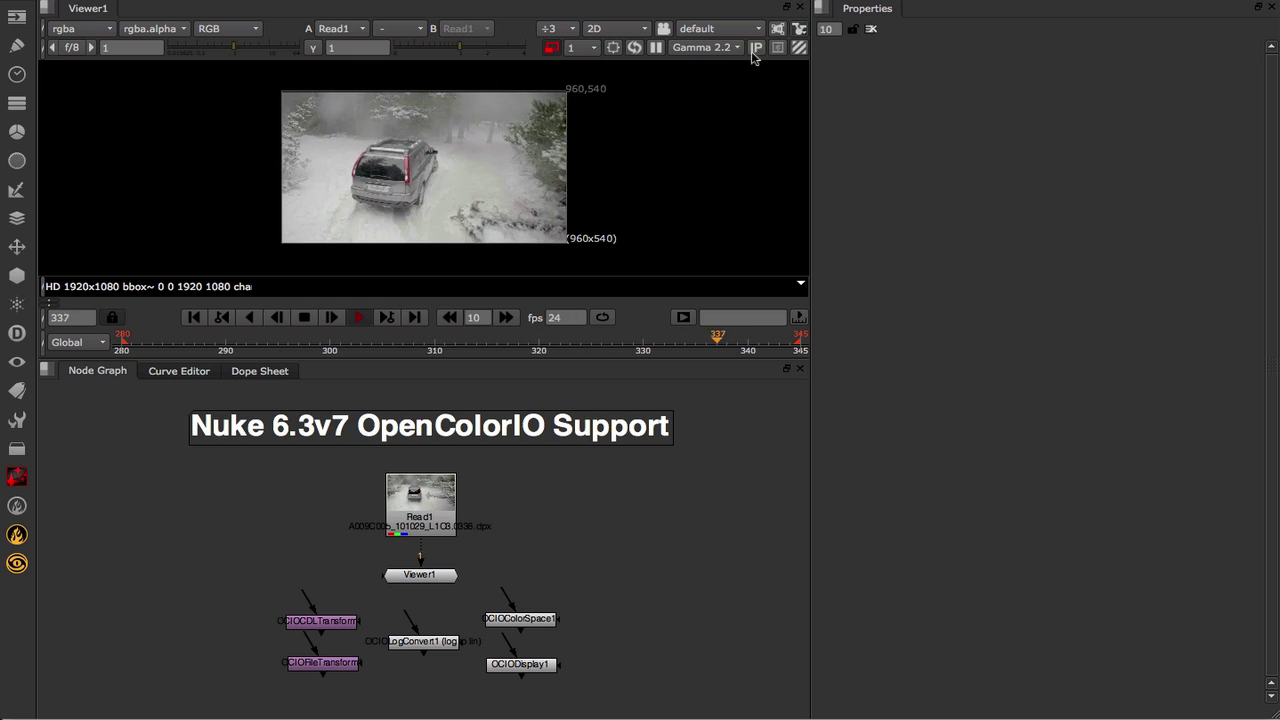
# Step: Open the OCIOCDLTransform1 and OCIOFileTransform1 node settings
pyautogui.moveTo(256, 595); pyautogui.dragTo(603, 705)
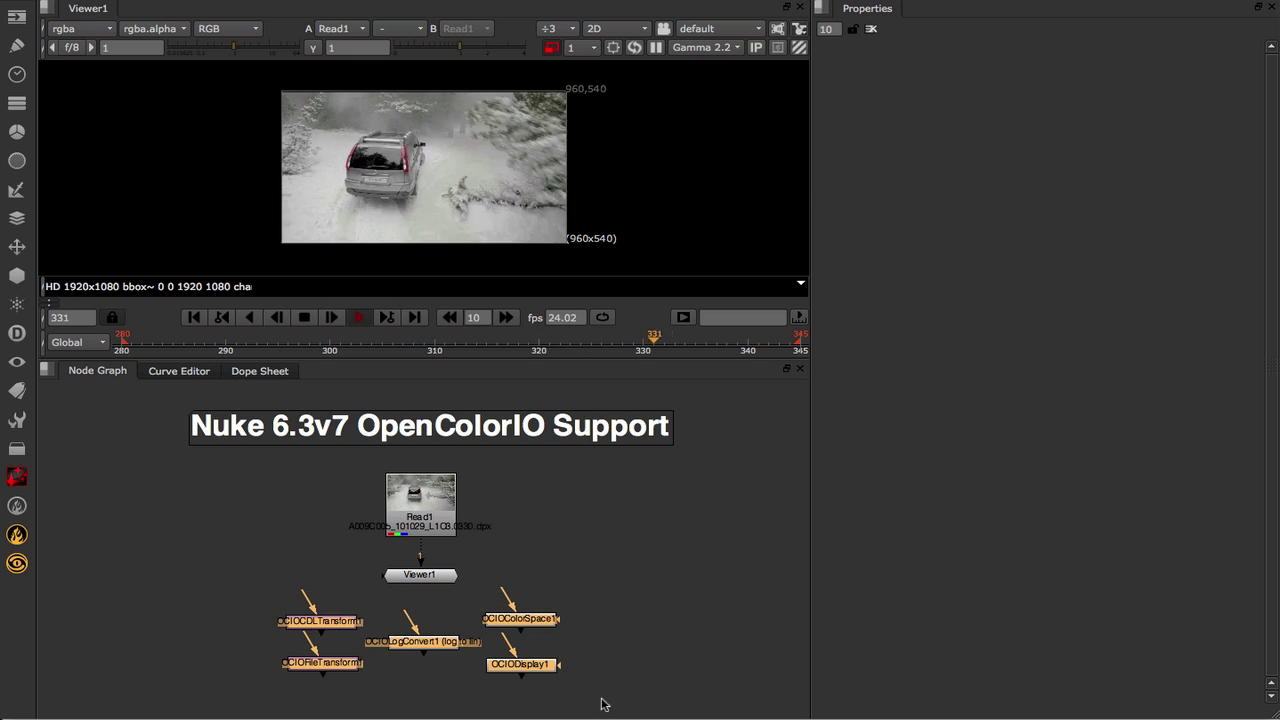
pyautogui.click(626, 647)
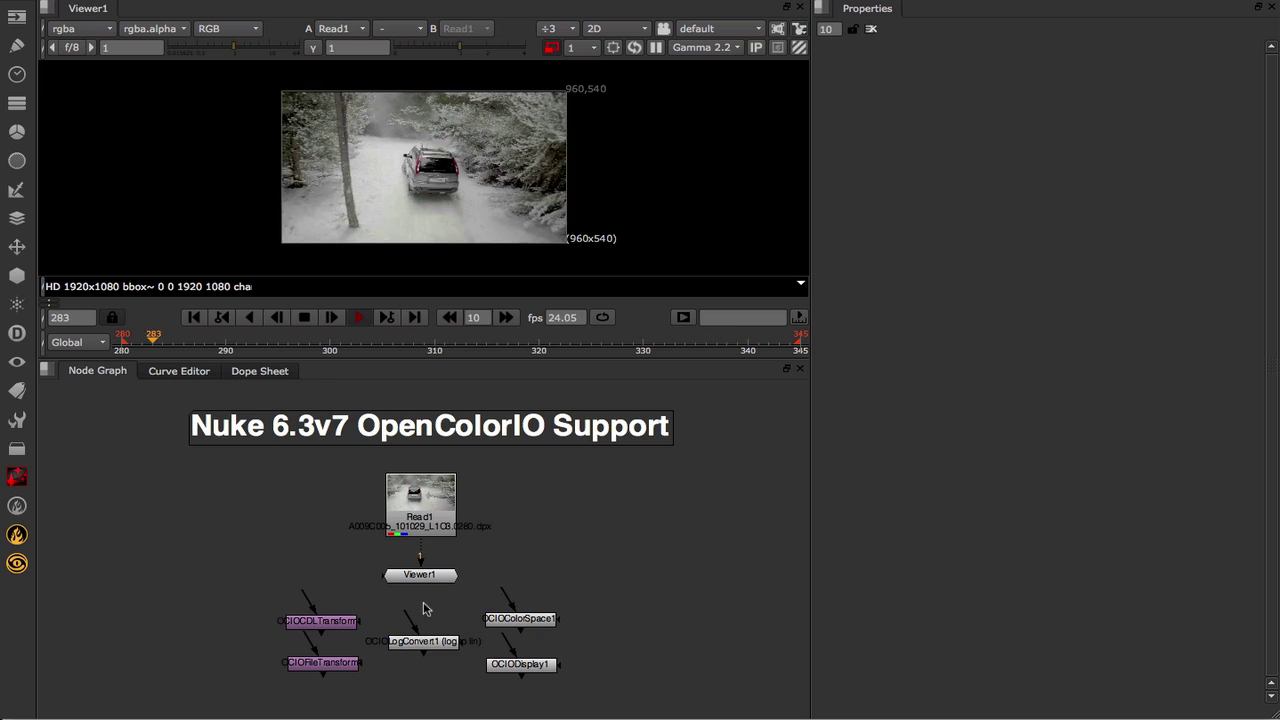
pyautogui.doubleClick(323, 627)
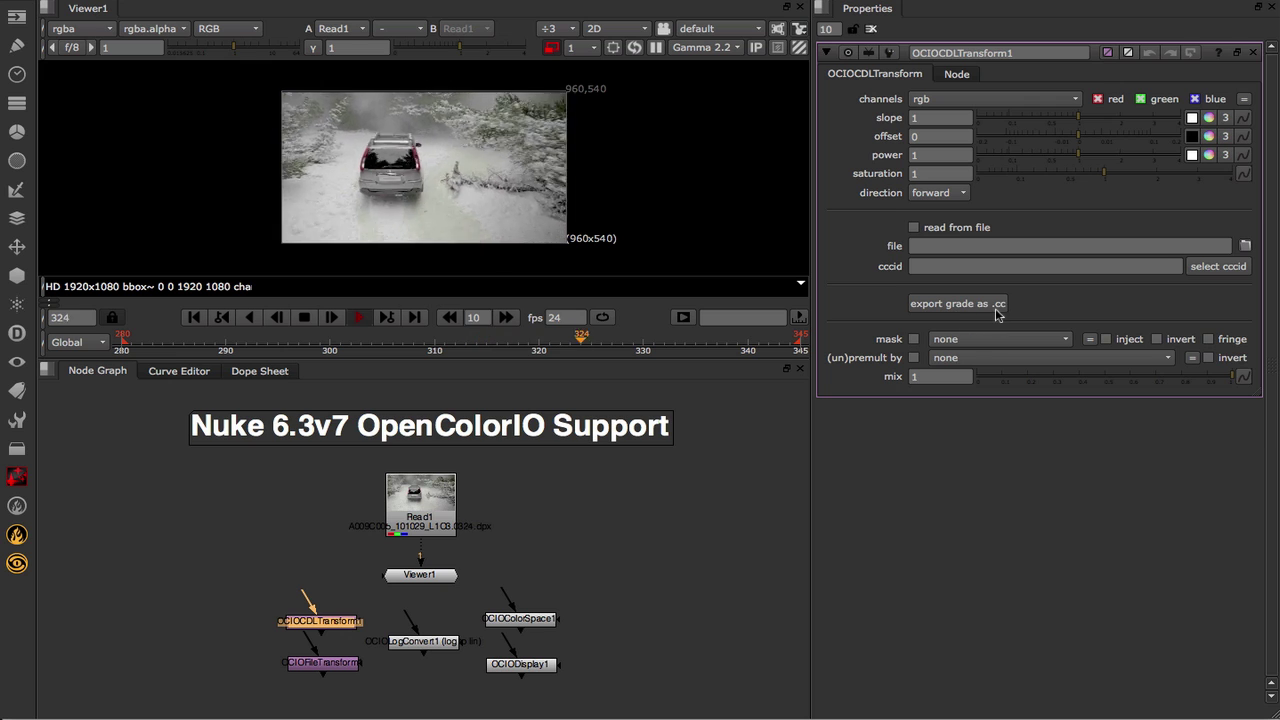
pyautogui.doubleClick(306, 665)
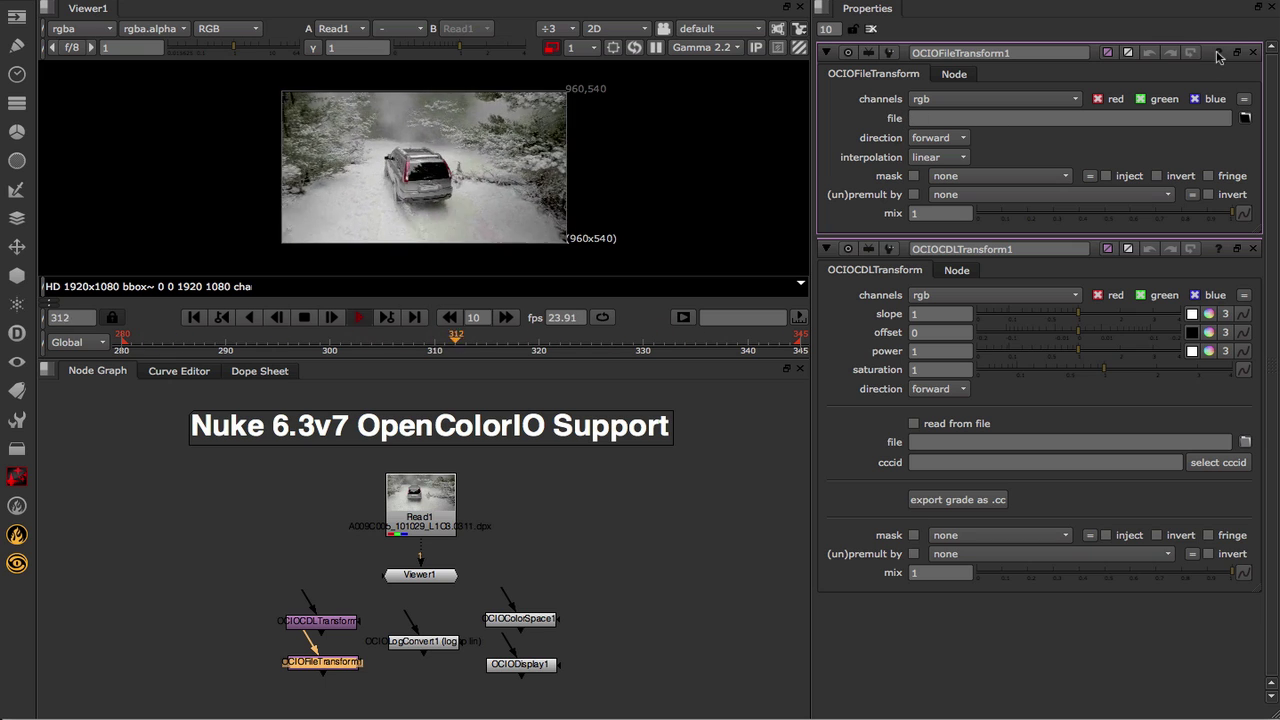
# Step: Open OCIOLogConvert1's settings and keep its operation at log to lin
pyautogui.moveTo(1218, 55)
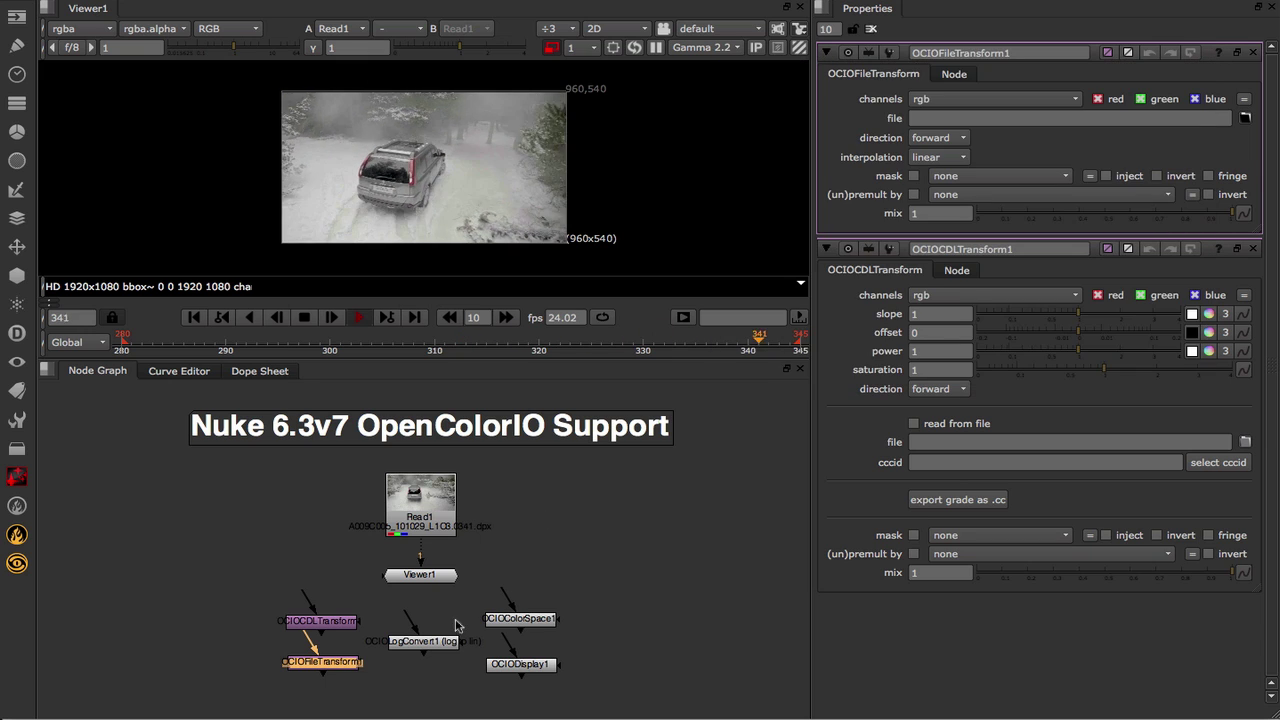
pyautogui.doubleClick(430, 641)
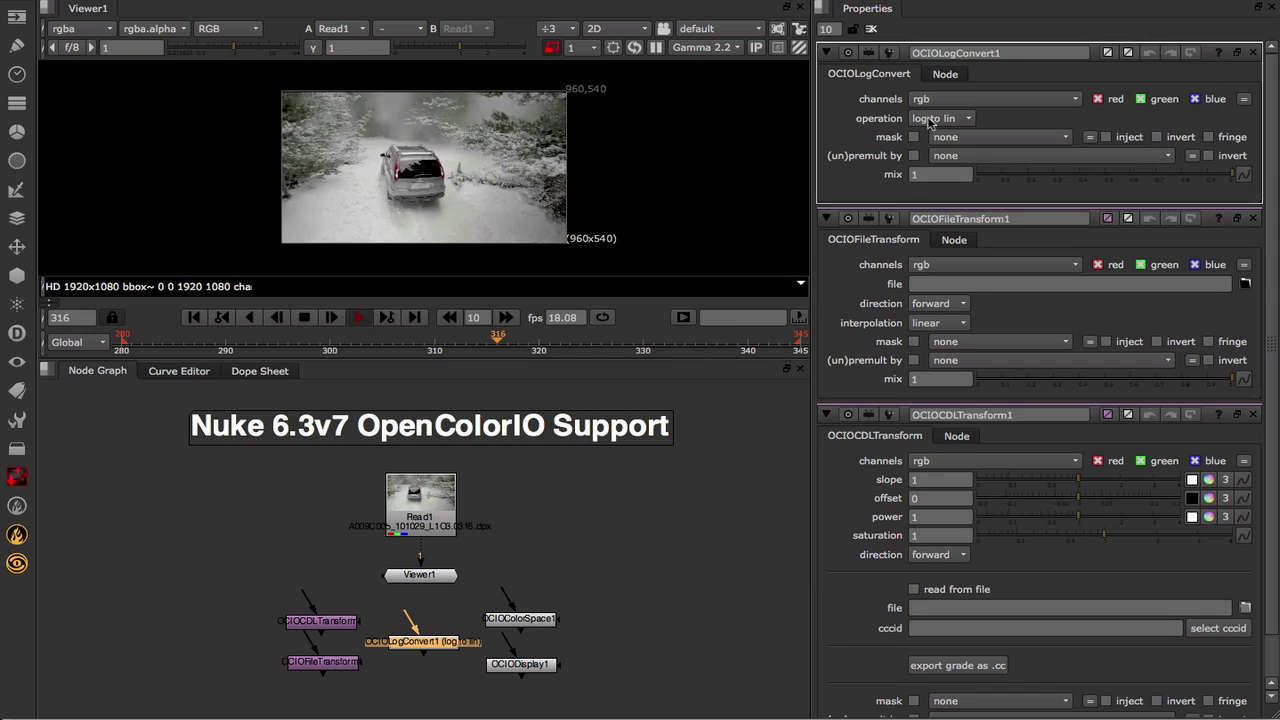
pyautogui.click(929, 121)
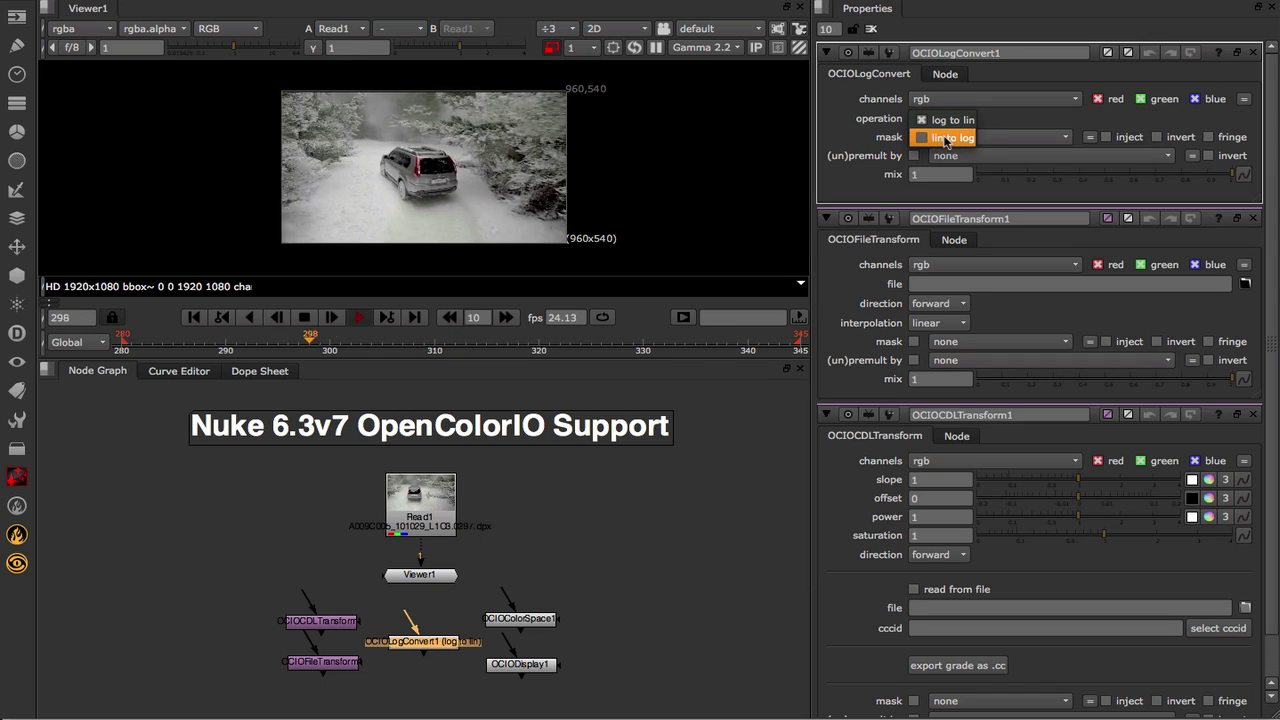
pyautogui.click(950, 119)
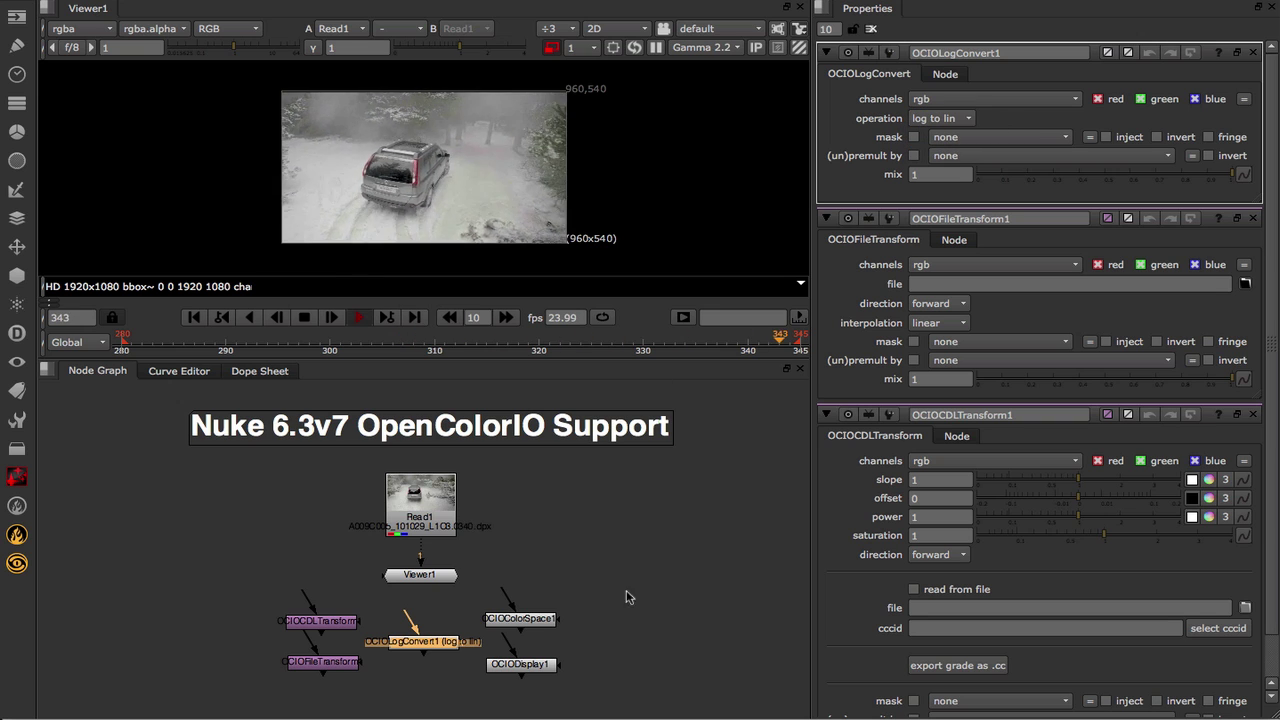
pyautogui.click(626, 597)
# Step: Review OCIOColorSpace1 and OCIODisplay1 settings, keeping the default display device
pyautogui.doubleClick(520, 620)
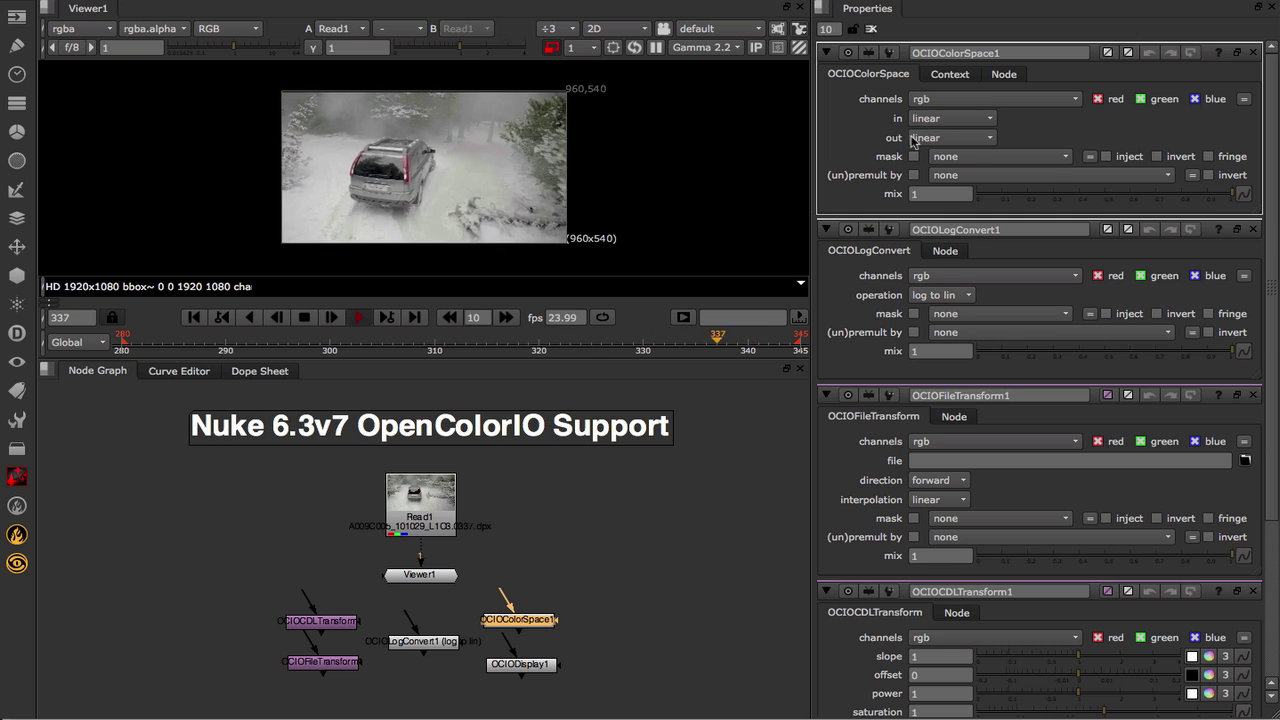
pyautogui.doubleClick(524, 668)
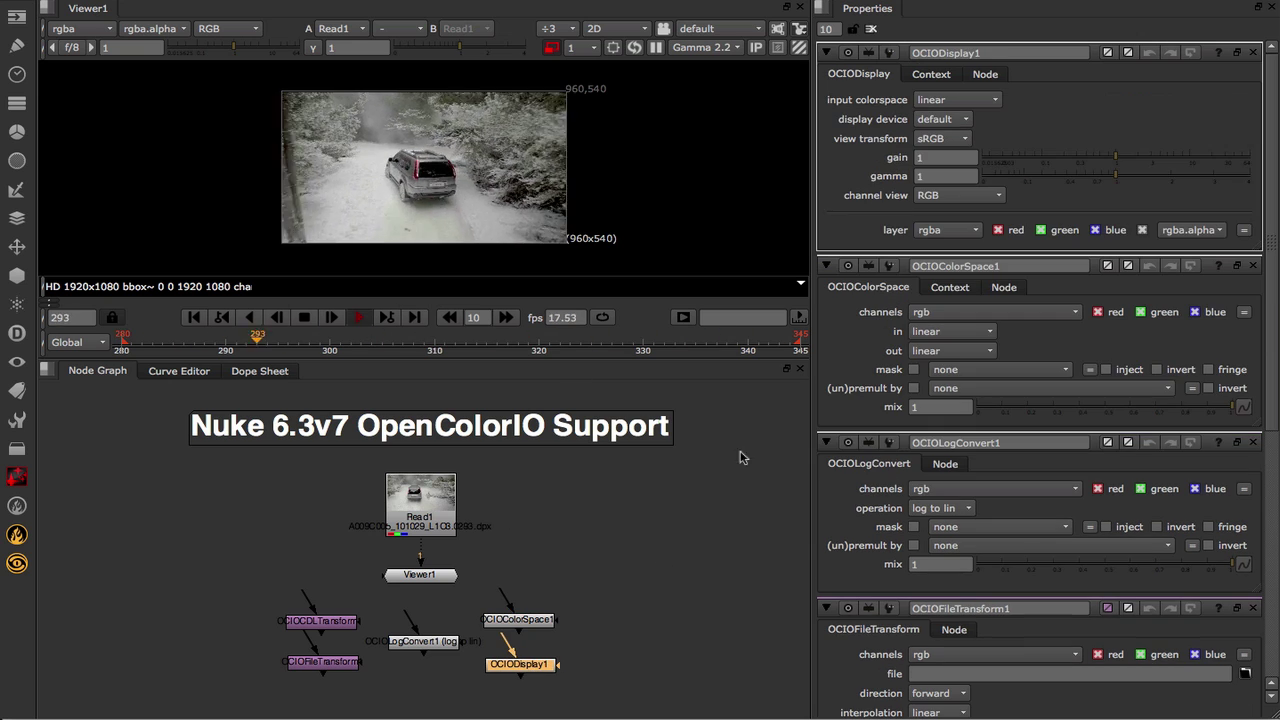
pyautogui.click(948, 120)
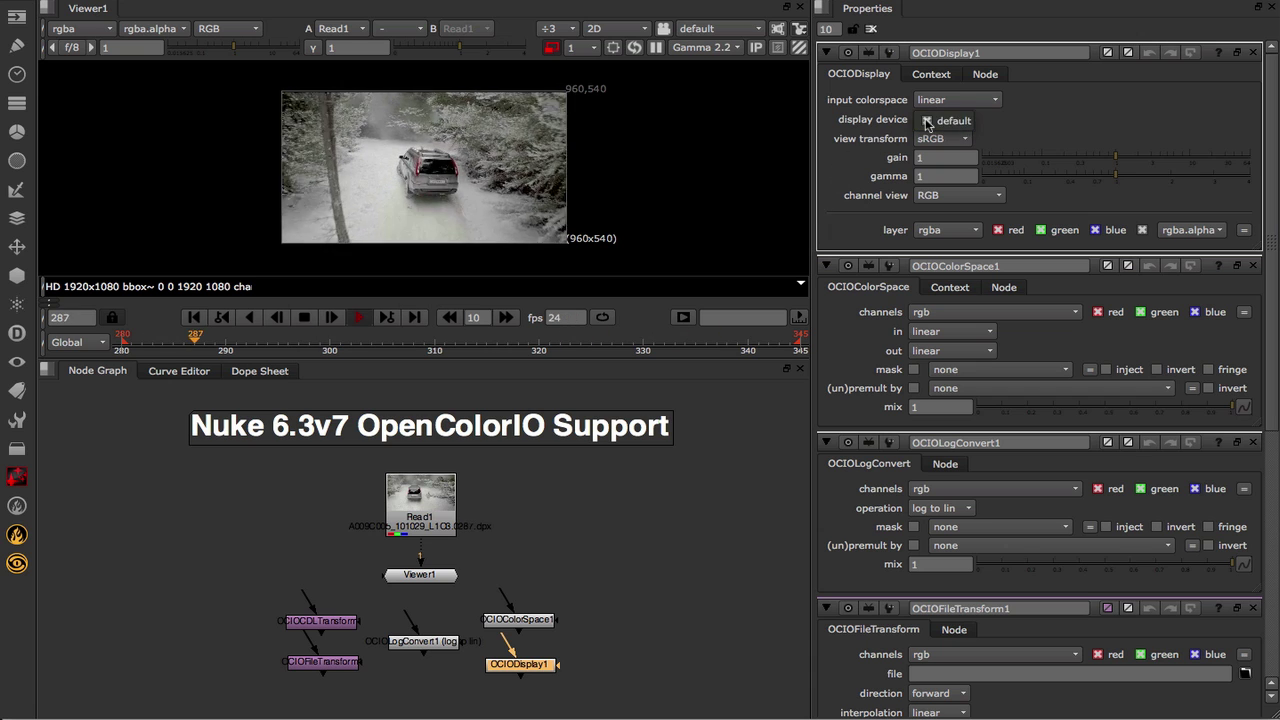
pyautogui.click(1008, 125)
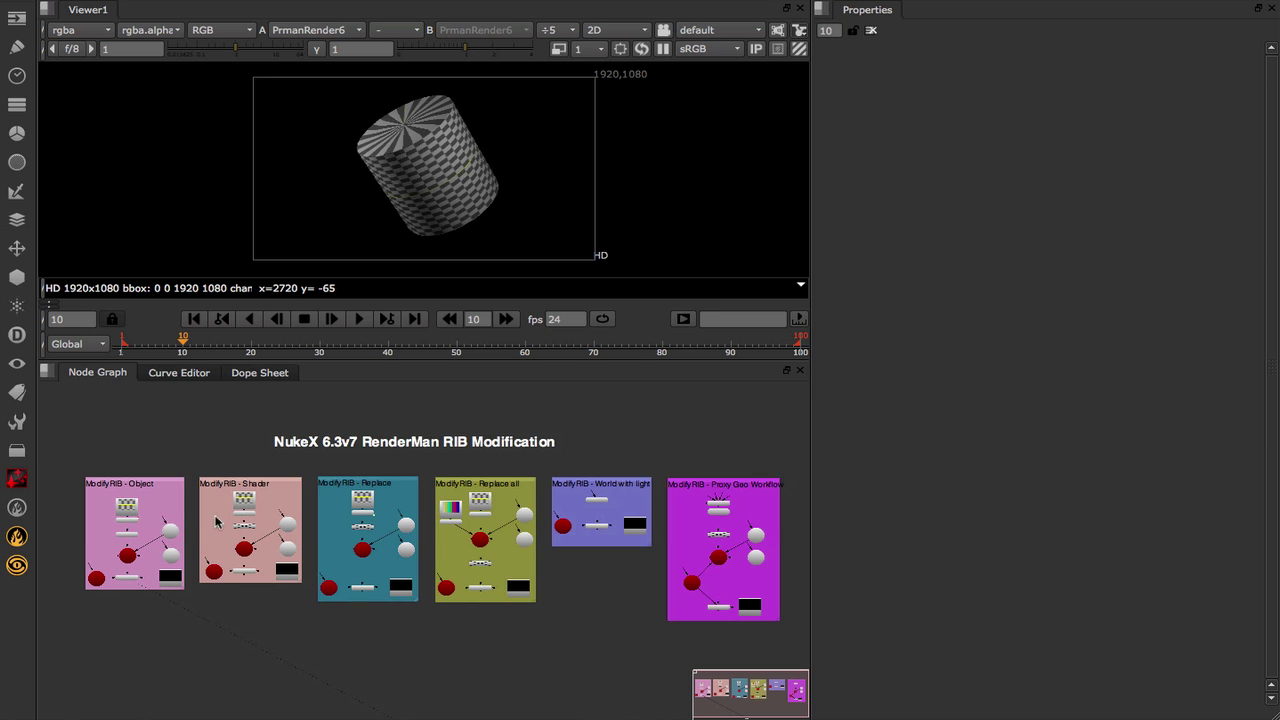
# Step: Inspect ModifyRIB4's object operation and its ShadingRate 5.0 statement
pyautogui.scroll(5, 146, 526)
pyautogui.scroll(3, 378, 527)
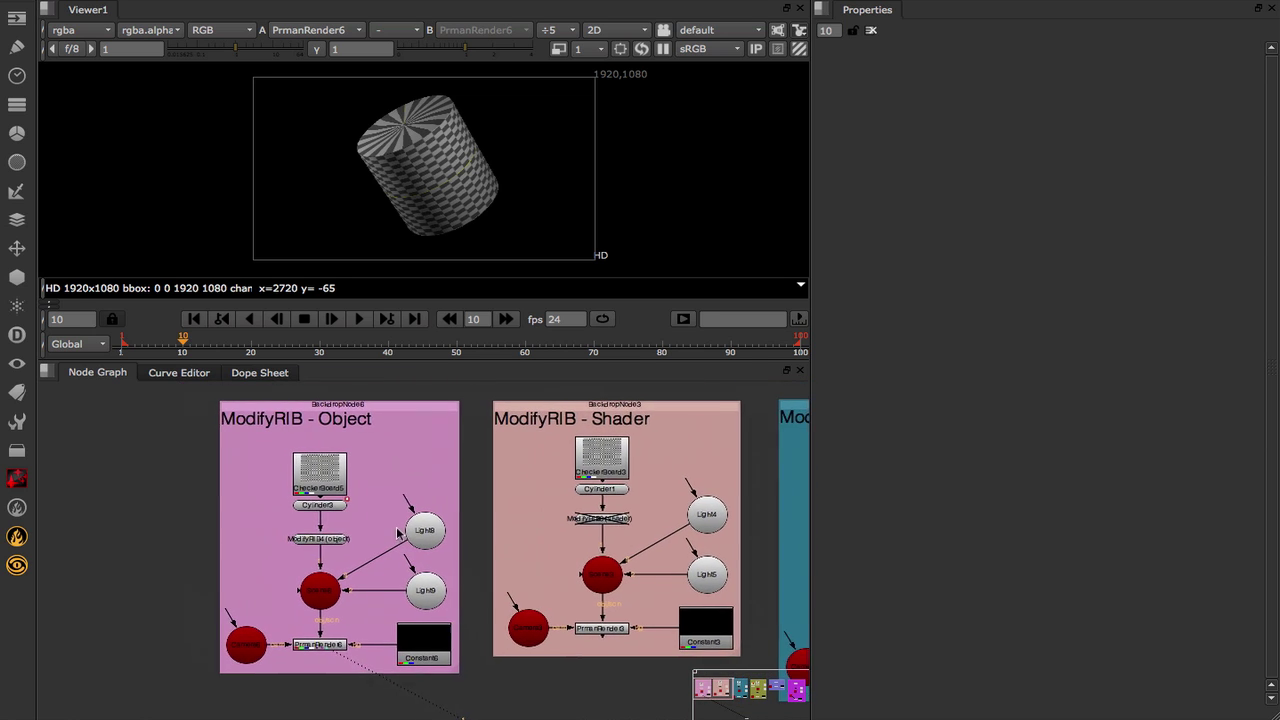
pyautogui.click(320, 545)
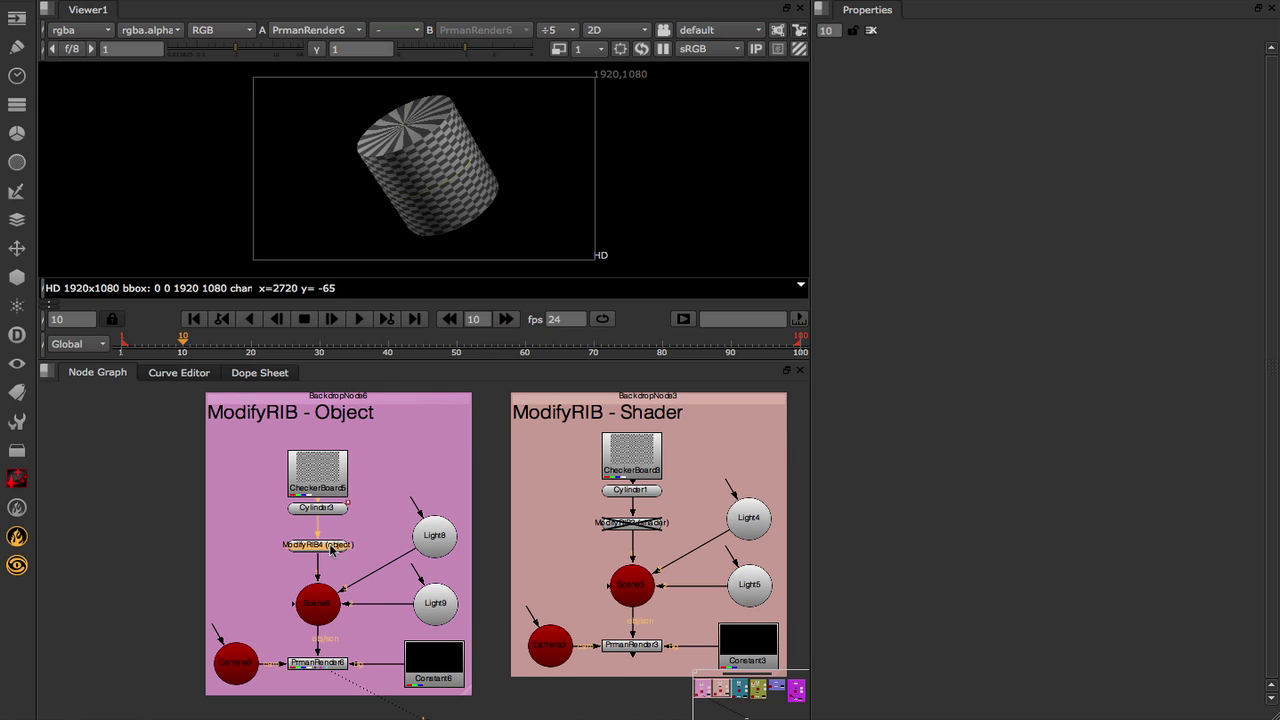
pyautogui.doubleClick(330, 548)
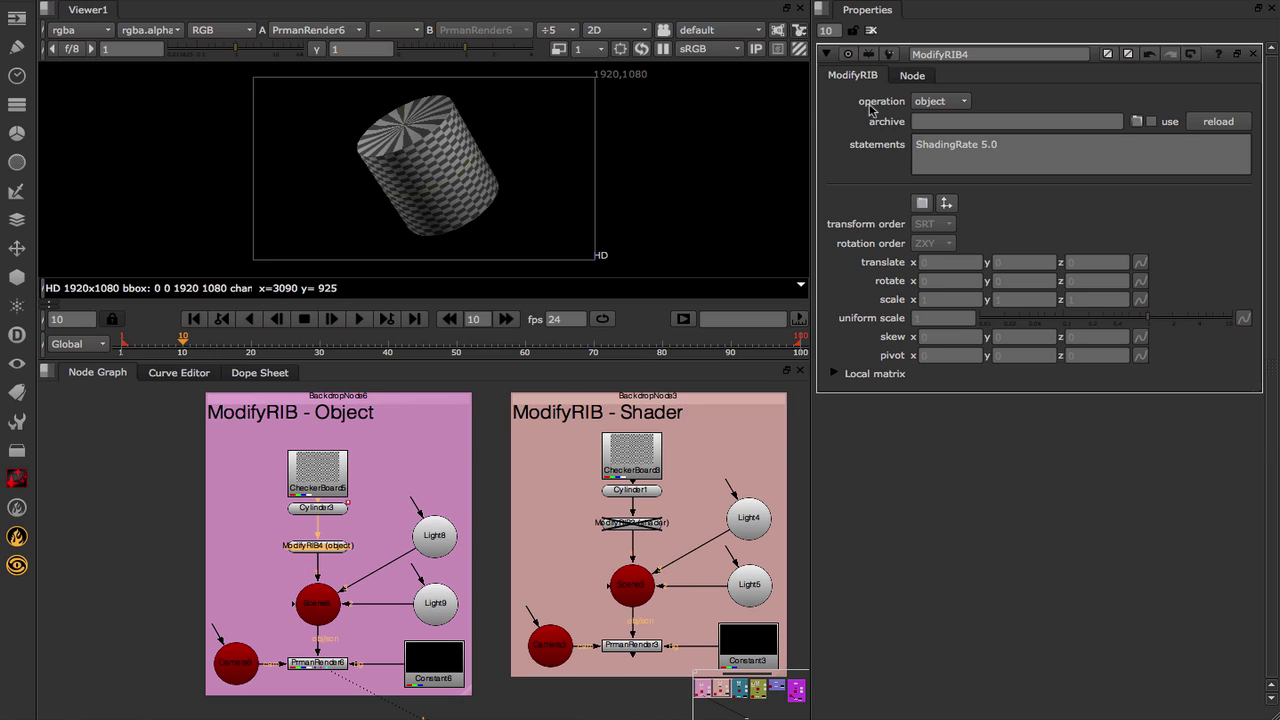
pyautogui.click(962, 104)
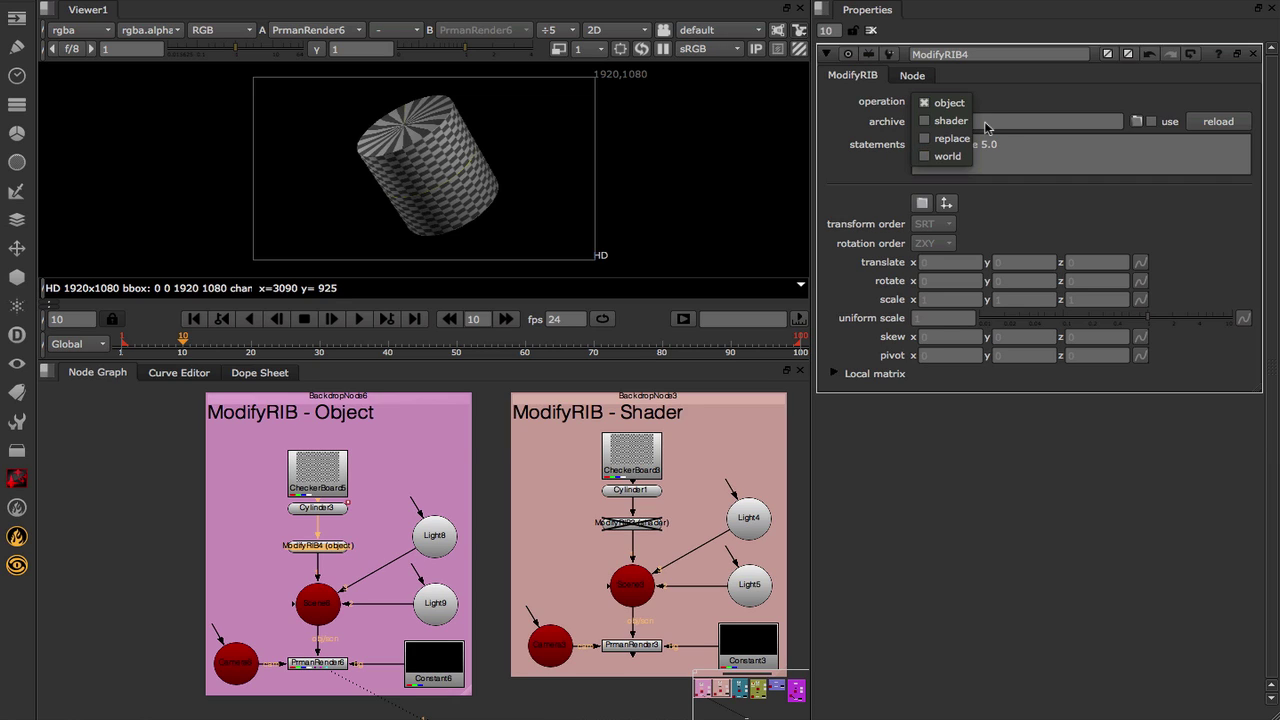
pyautogui.click(1010, 102)
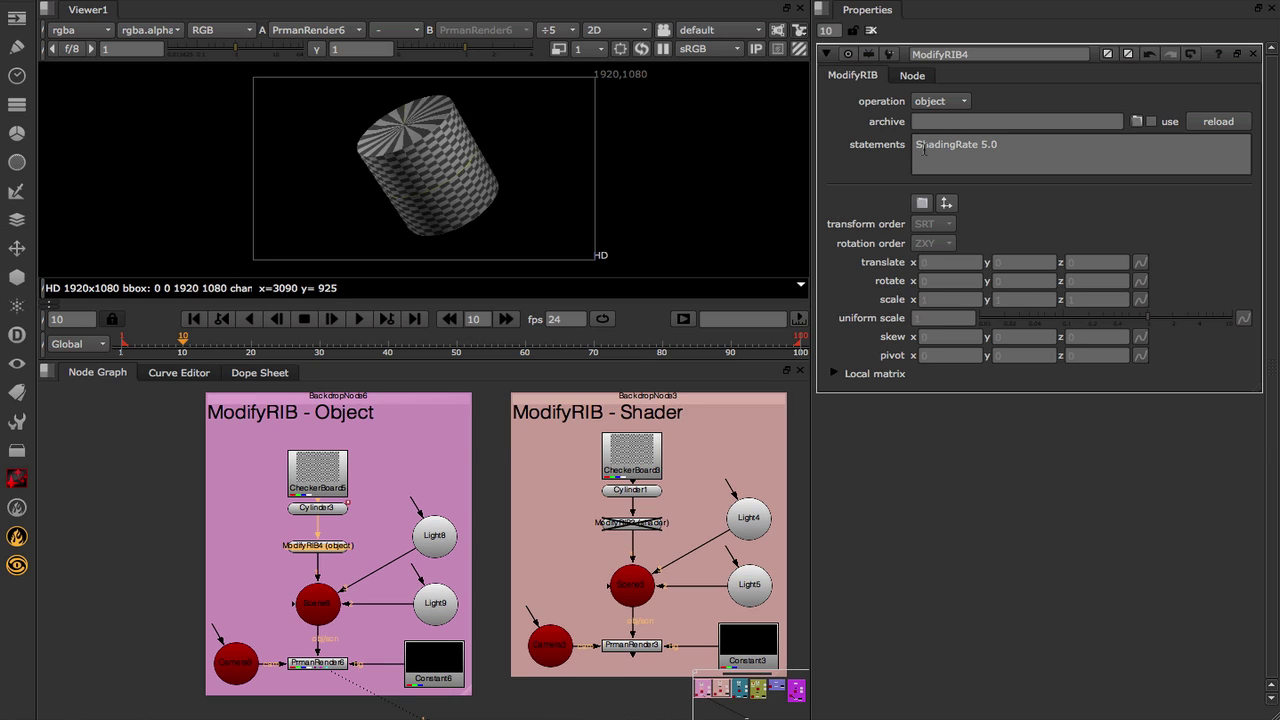
pyautogui.moveTo(1002, 145); pyautogui.dragTo(772, 164)
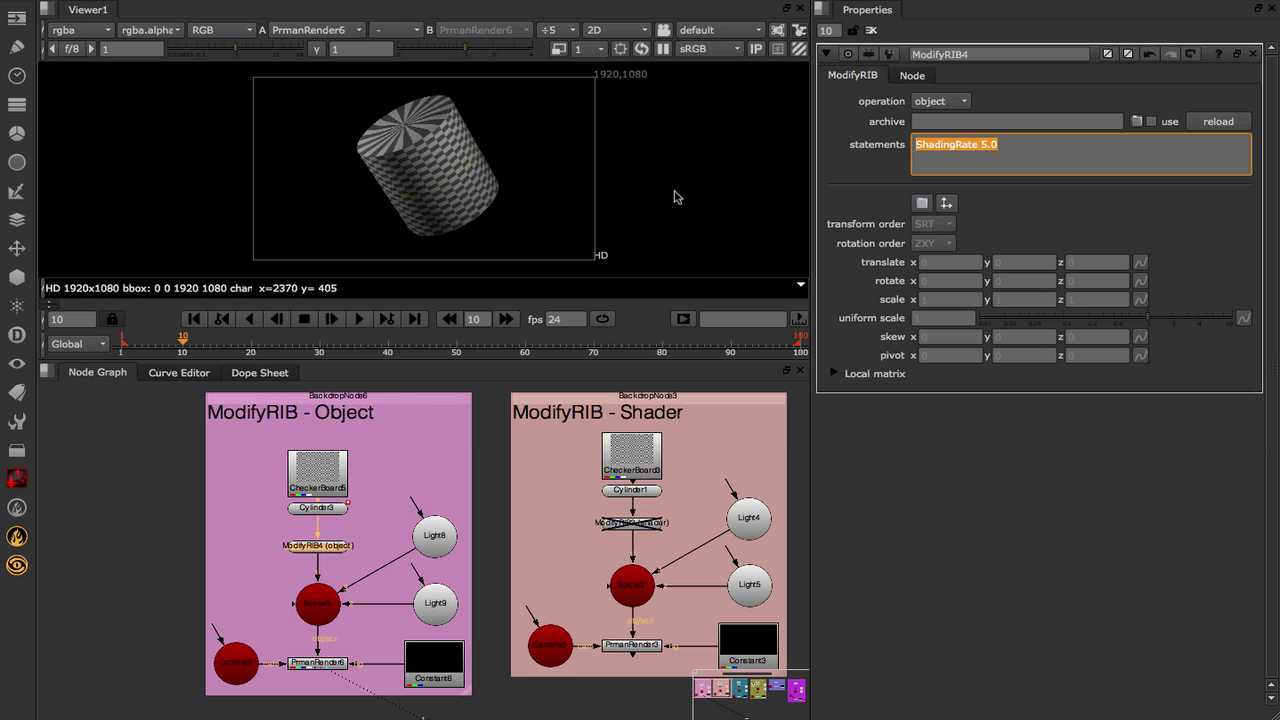
# Step: Show PrmanRender3's render of the ModifyRIB - Shader example in the viewer
pyautogui.moveTo(686, 522); pyautogui.dragTo(565, 528, button='middle')
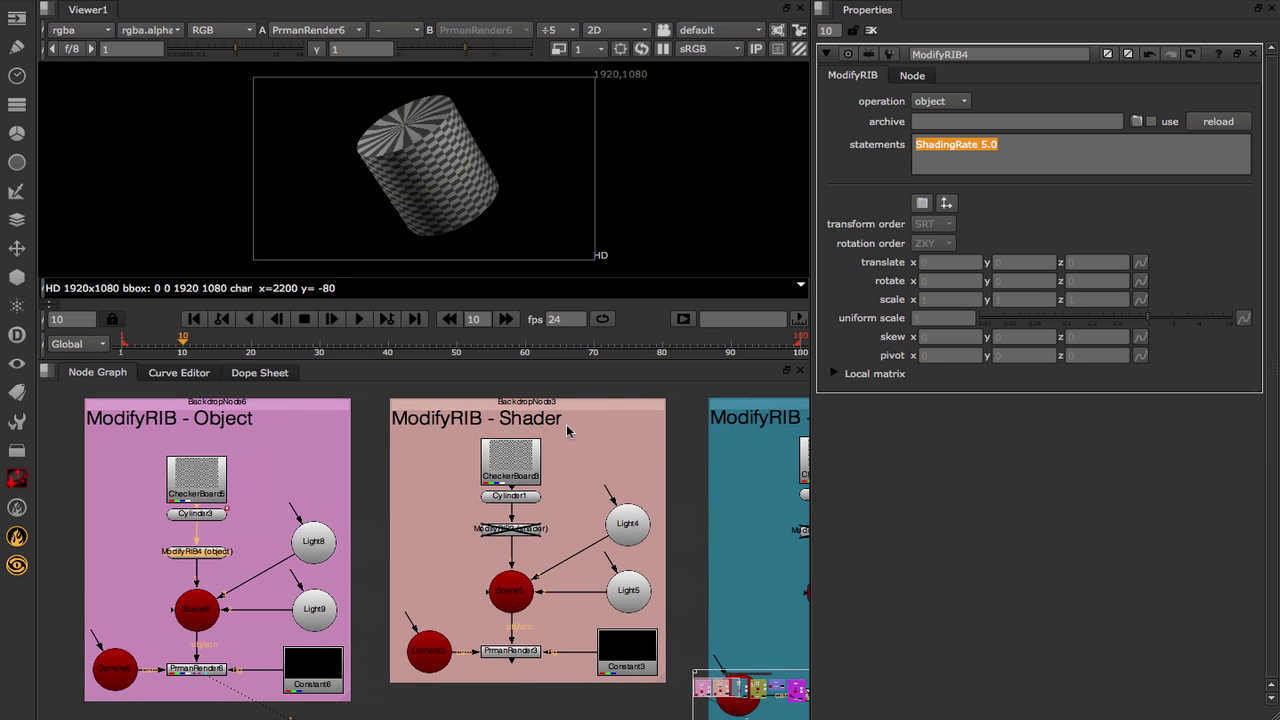
pyautogui.click(510, 652)
pyautogui.press('1')
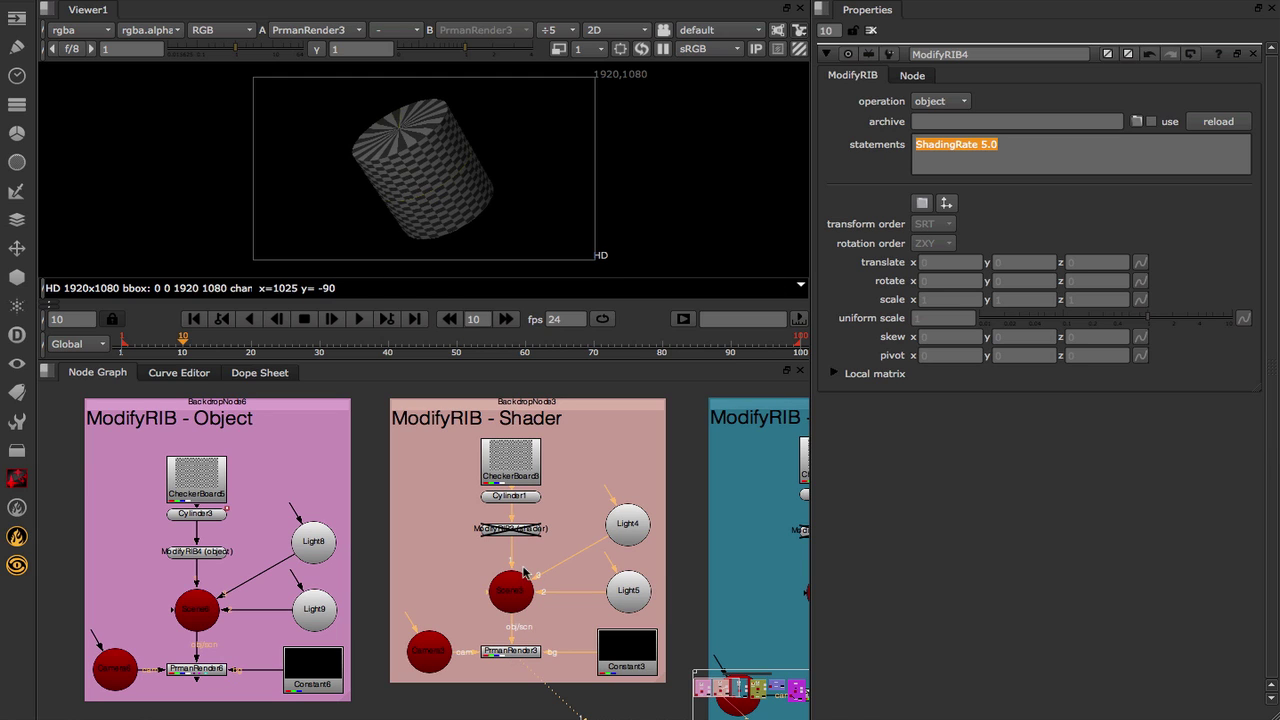
# Step: Re-enable ModifyRIB3 so the rmarble shader is applied
pyautogui.doubleClick(512, 529)
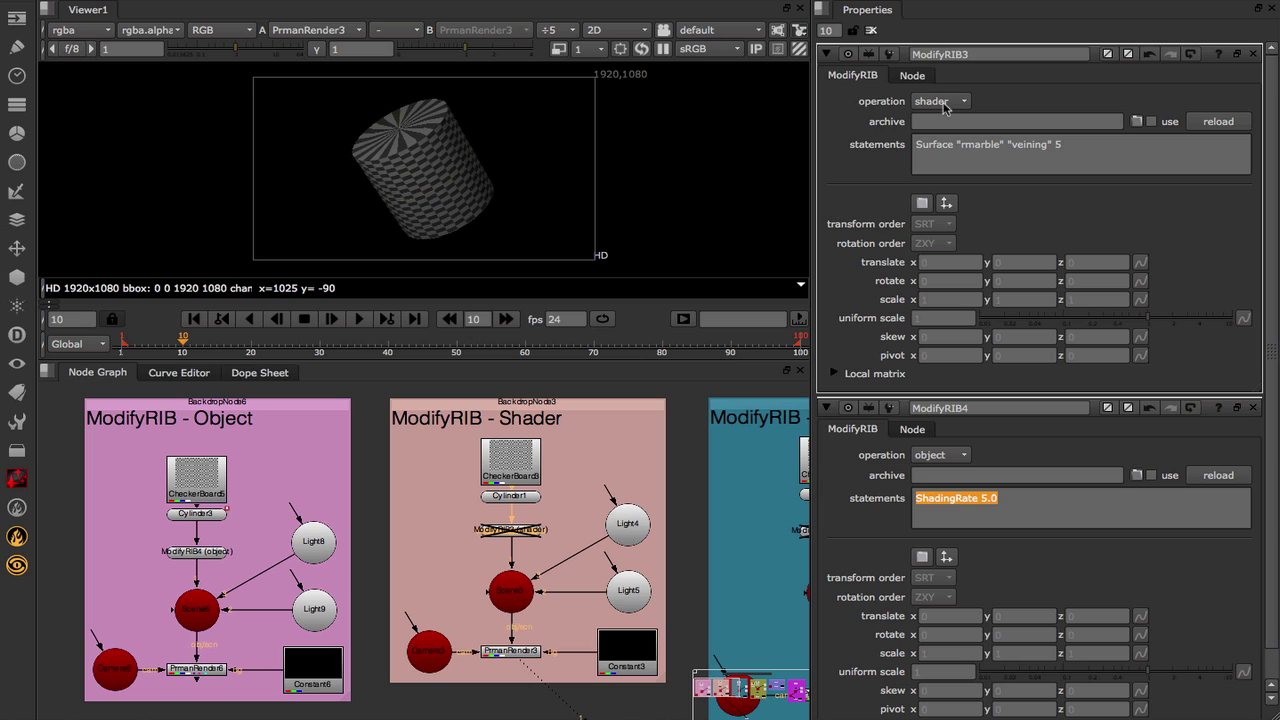
pyautogui.moveTo(960, 147); pyautogui.dragTo(1000, 147)
pyautogui.press('d')
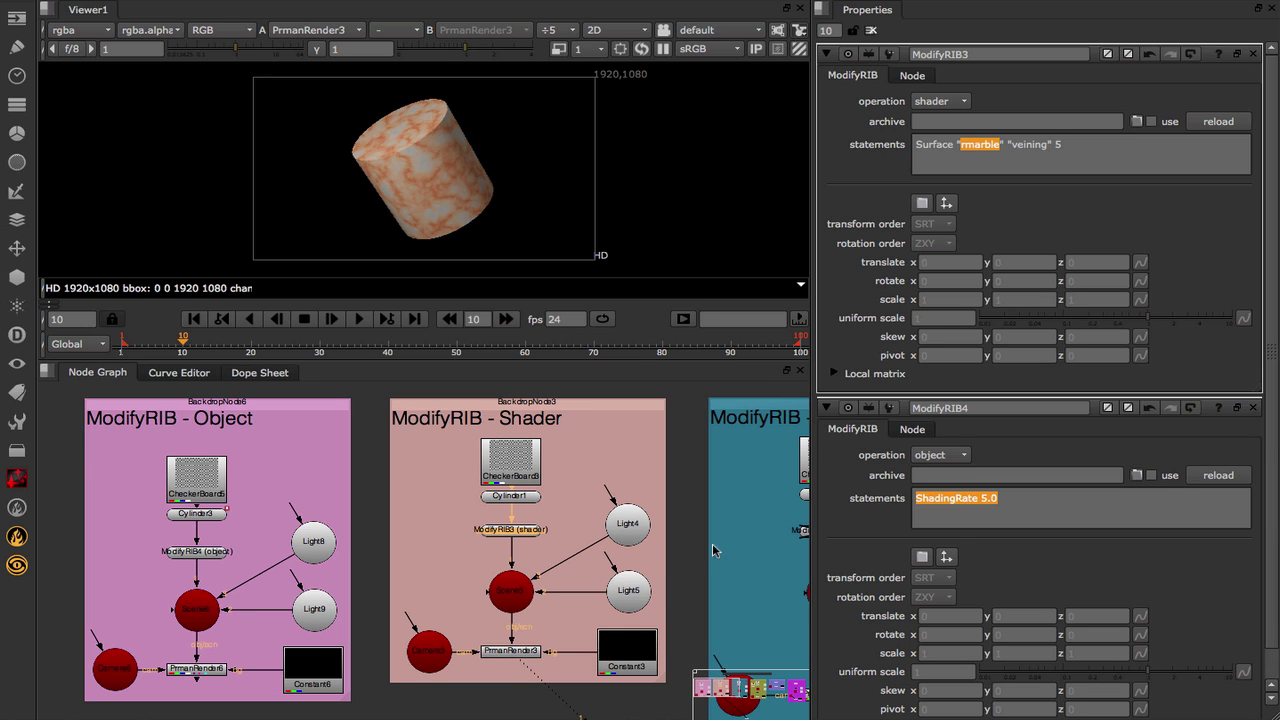
# Step: View PrmanRender1 and re-enable the Replace ModifyRIB node to render the Sphere 0.25 -0.25 0.25 360
pyautogui.moveTo(713, 550); pyautogui.dragTo(416, 536, button='middle')
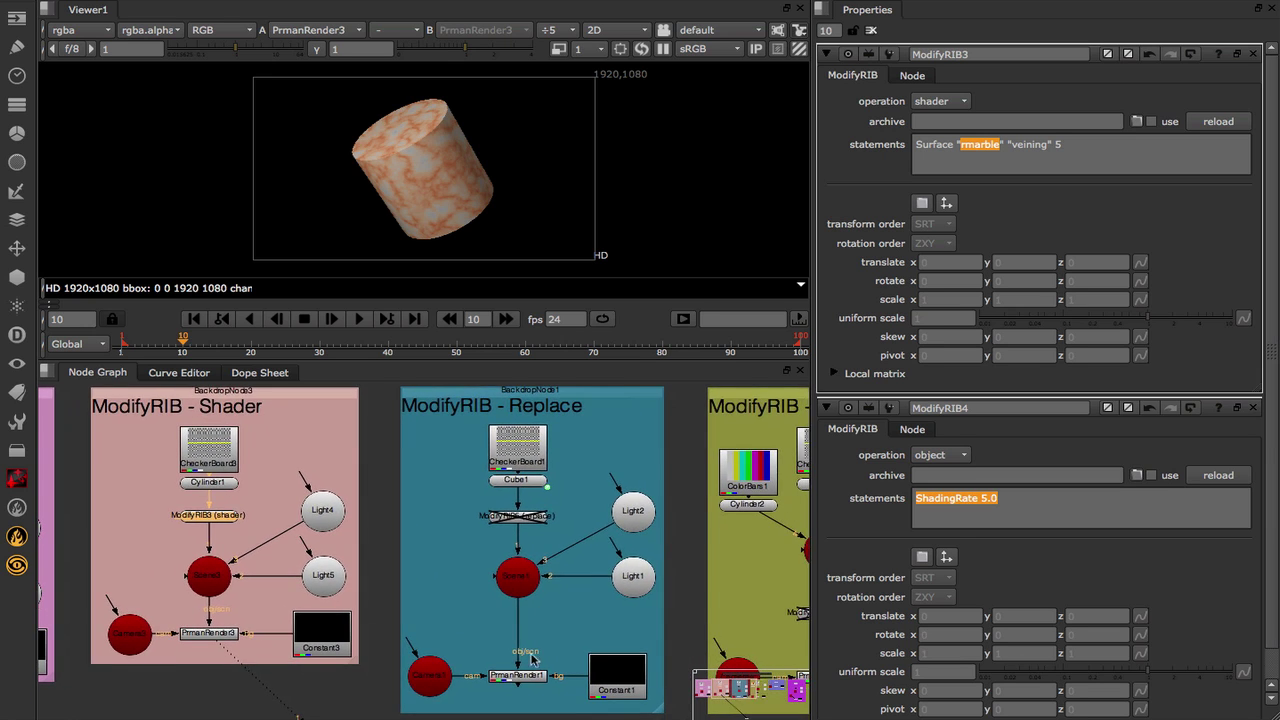
pyautogui.click(525, 675)
pyautogui.press('1')
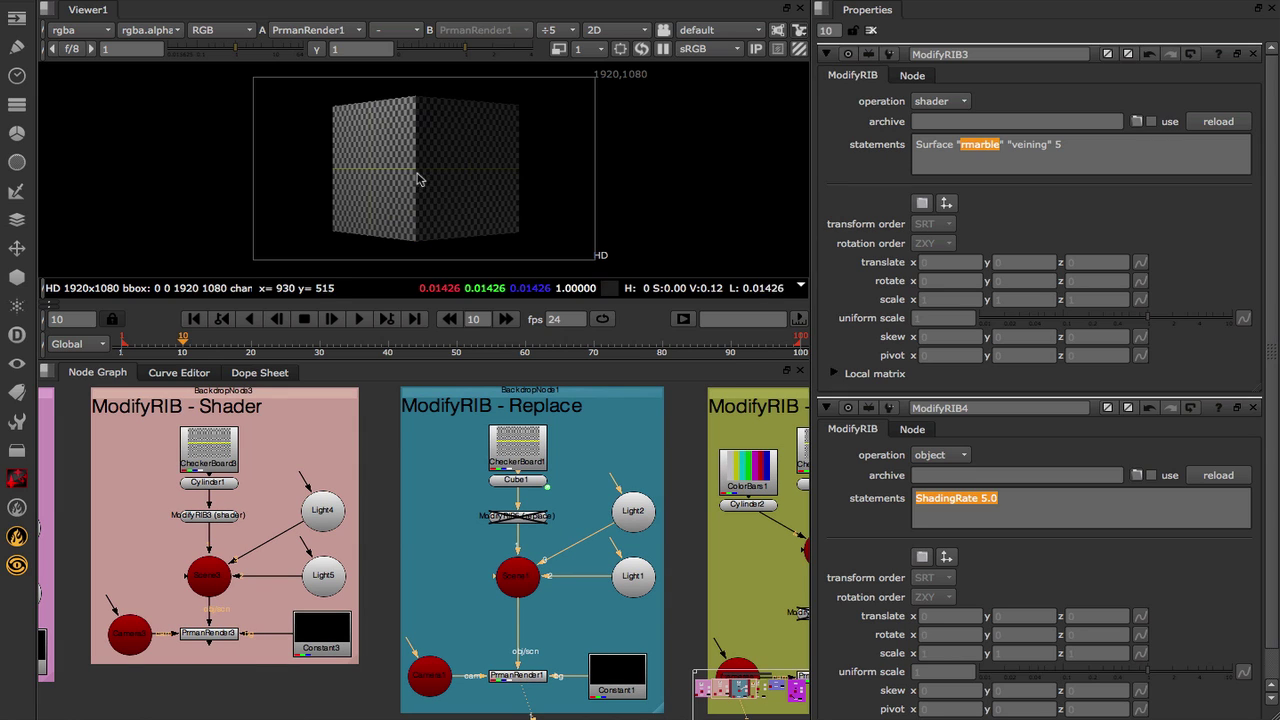
pyautogui.doubleClick(521, 518)
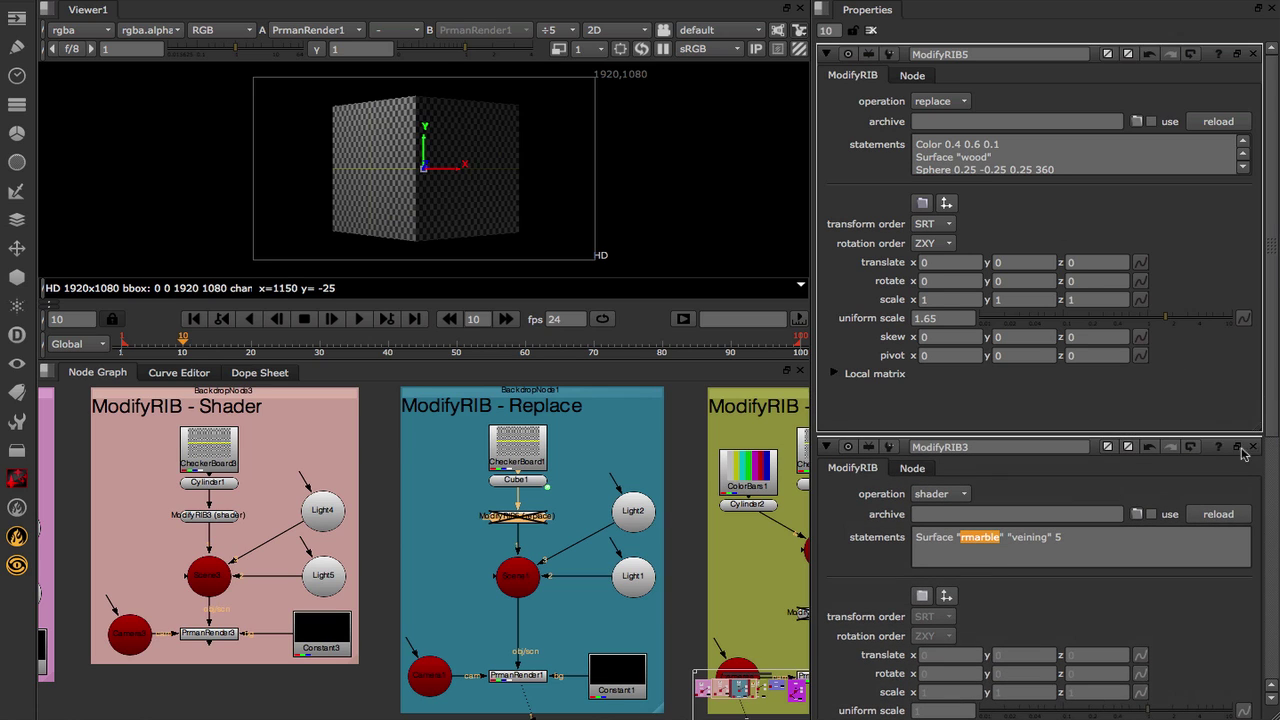
pyautogui.moveTo(1066, 170); pyautogui.dragTo(1013, 163)
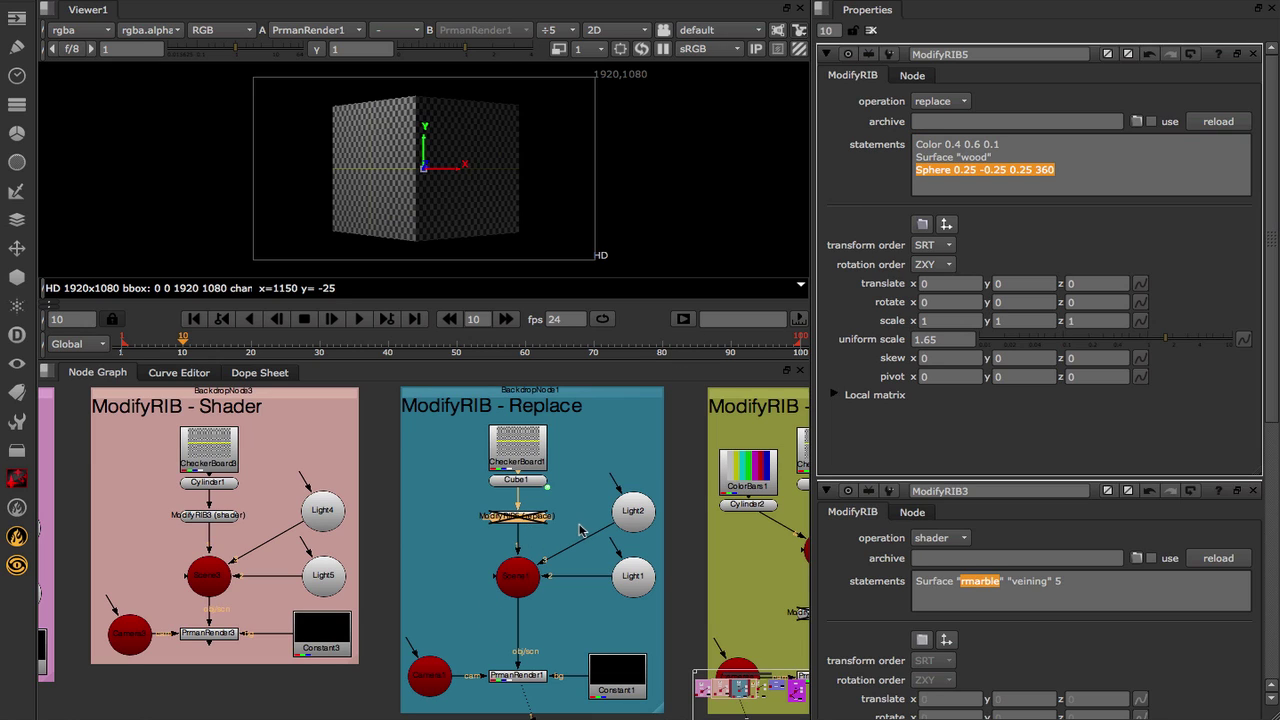
pyautogui.press('d')
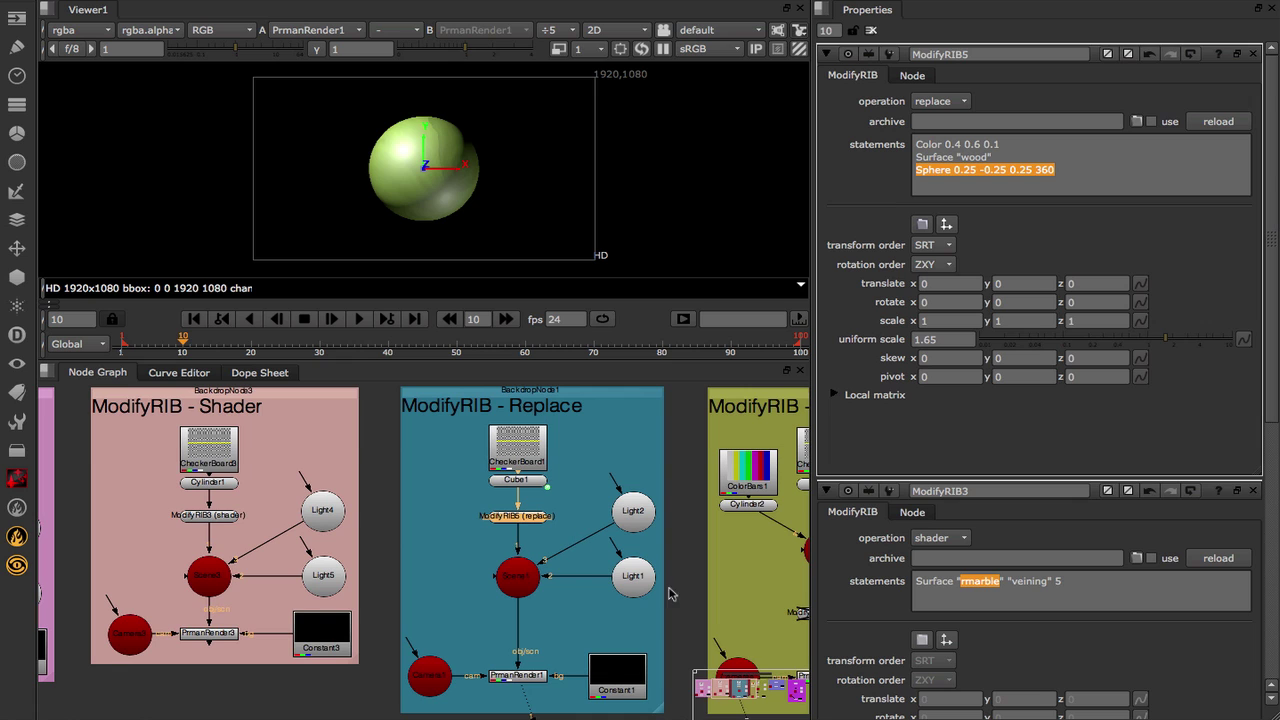
pyautogui.moveTo(668, 592); pyautogui.dragTo(416, 590, button='middle')
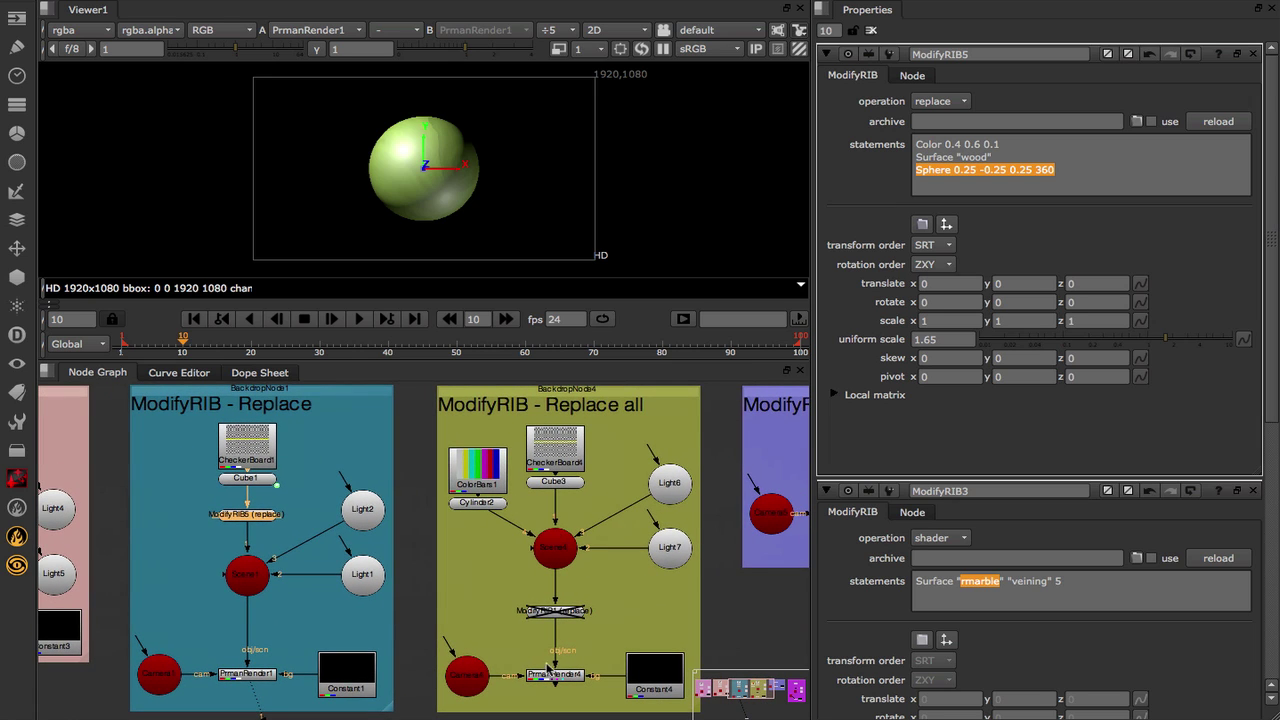
# Step: View the Replace all render and inspect Cylinder2's 0.28 uniform scale and Cube3's settings
pyautogui.click(553, 678)
pyautogui.press('1')
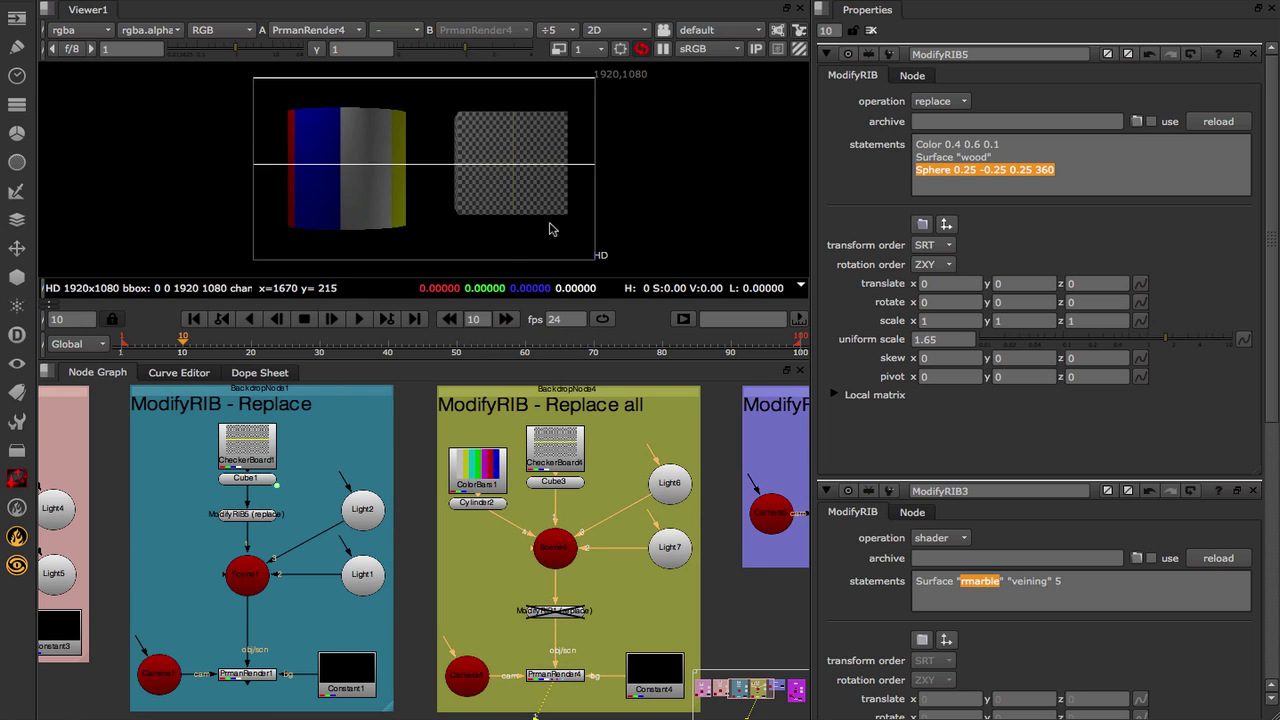
pyautogui.doubleClick(477, 502)
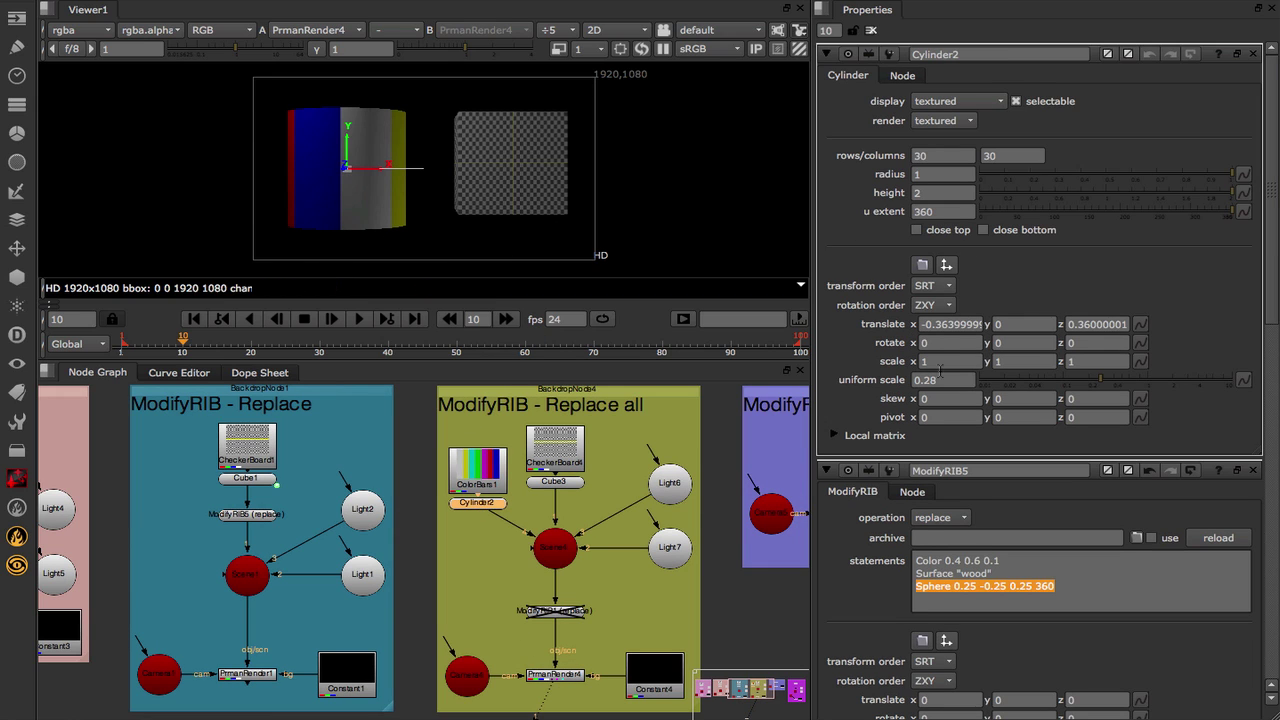
pyautogui.click(929, 380)
pyautogui.doubleClick(929, 380)
pyautogui.doubleClick(554, 482)
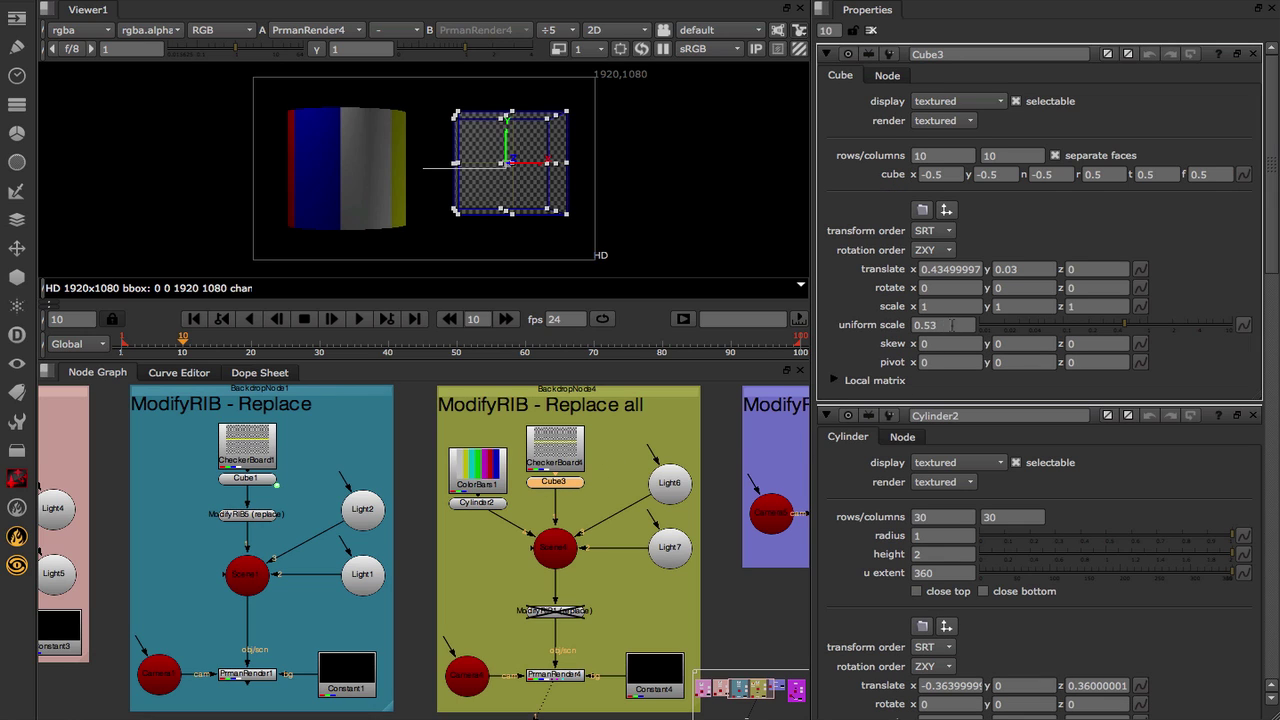
# Step: Re-enable the Replace all ModifyRIB1 node to swap in green spheres
pyautogui.click(558, 614)
pyautogui.moveTo(508, 600); pyautogui.dragTo(614, 628)
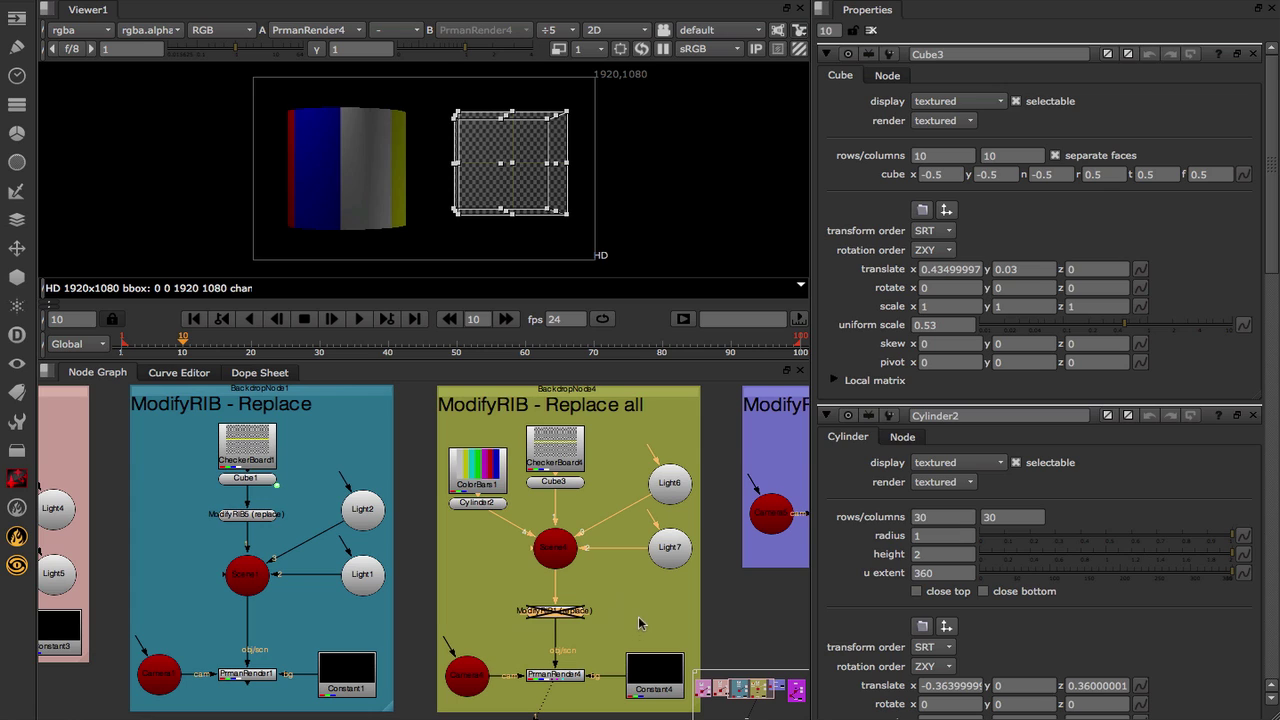
pyautogui.press('d')
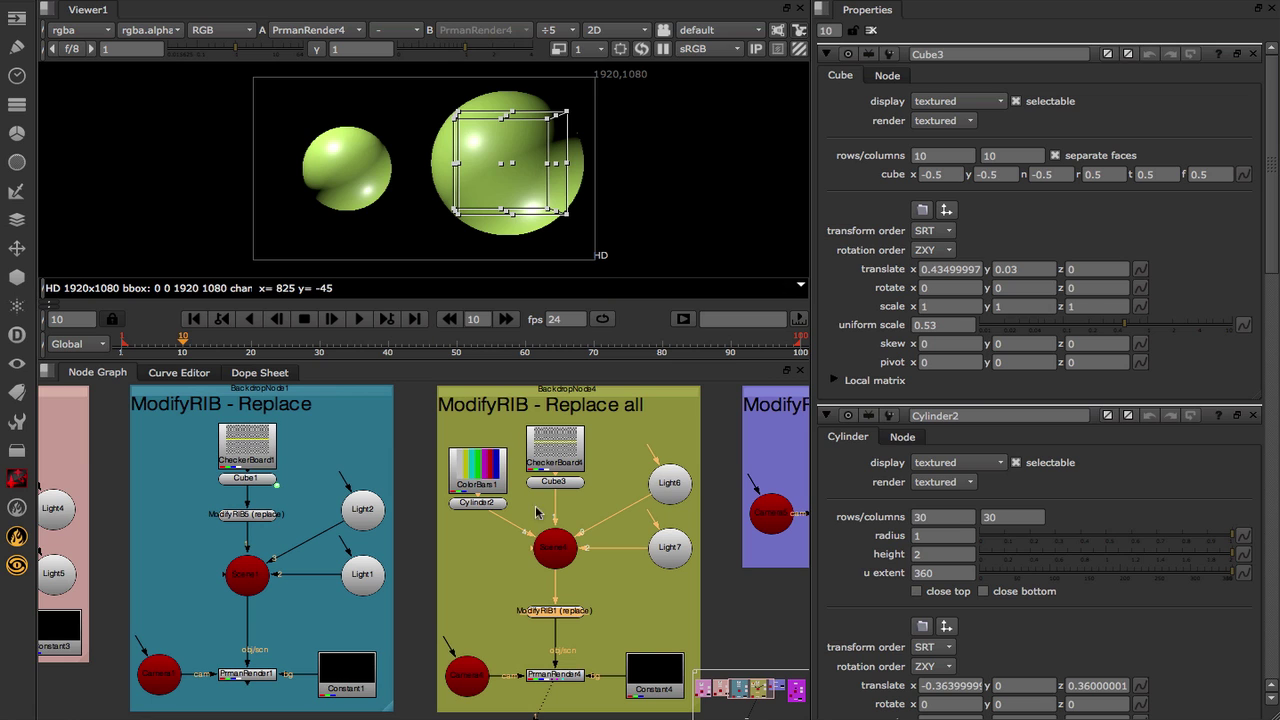
# Step: Review ModifyRIB6's point light, Sphere and Torus statements, then view PrmanRender5's torus-and-sphere render
pyautogui.hscroll(10, 731, 582)
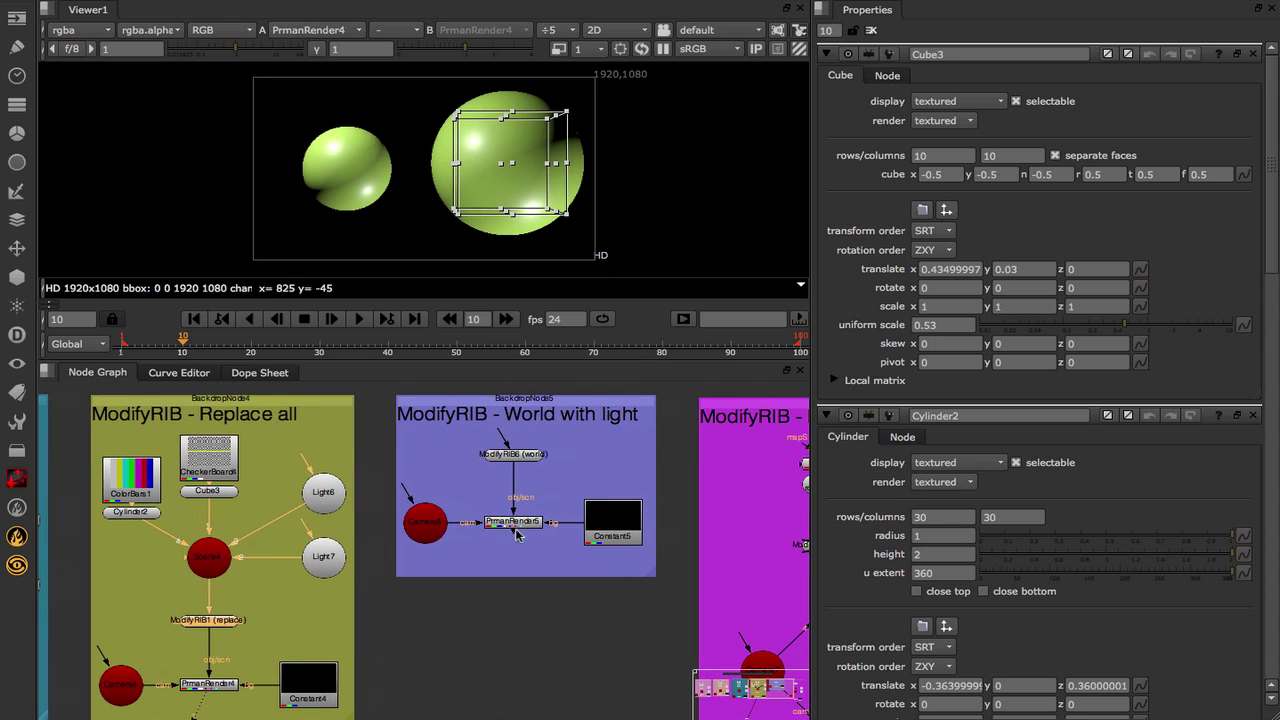
pyautogui.doubleClick(480, 456)
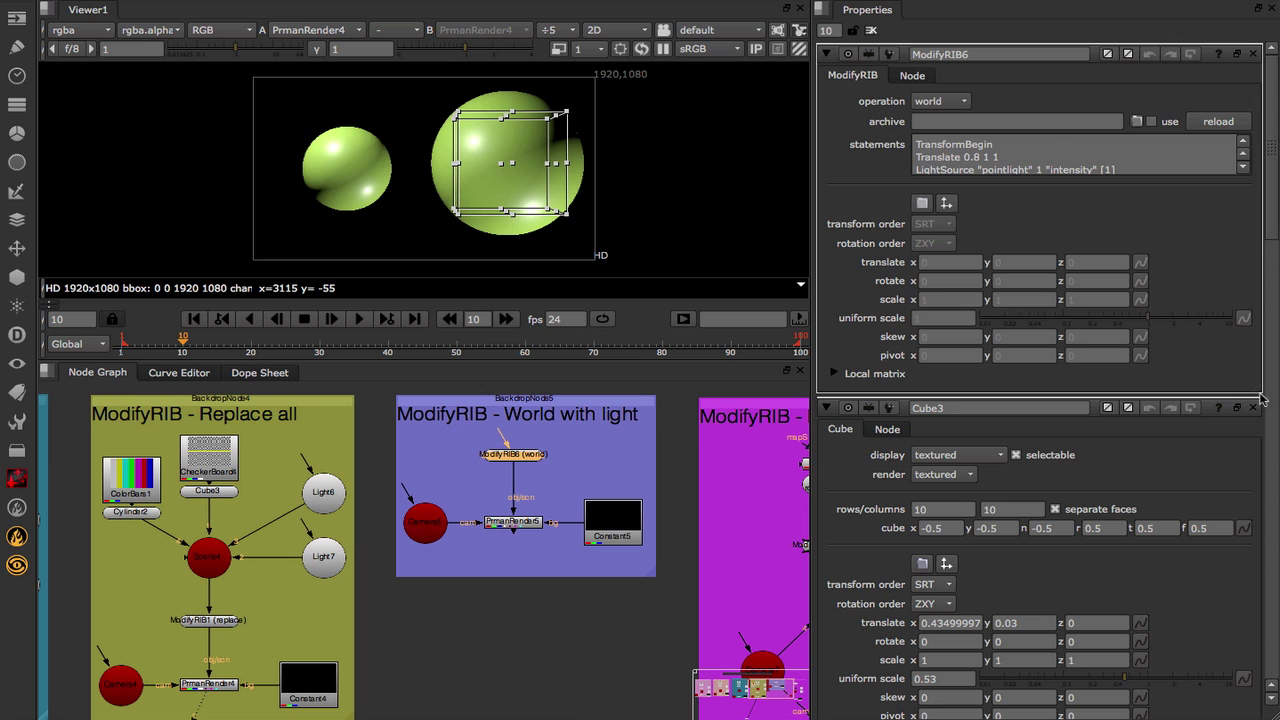
pyautogui.moveTo(1254, 393); pyautogui.dragTo(1238, 709)
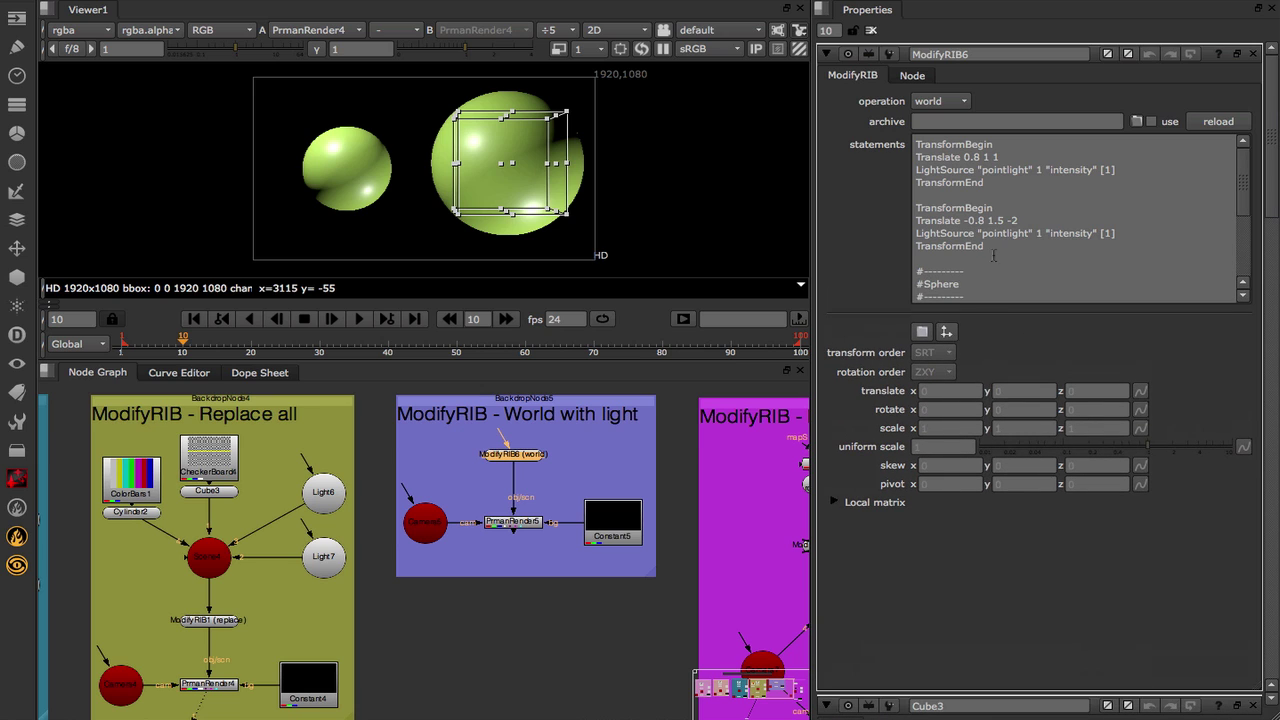
pyautogui.moveTo(993, 256); pyautogui.dragTo(897, 137)
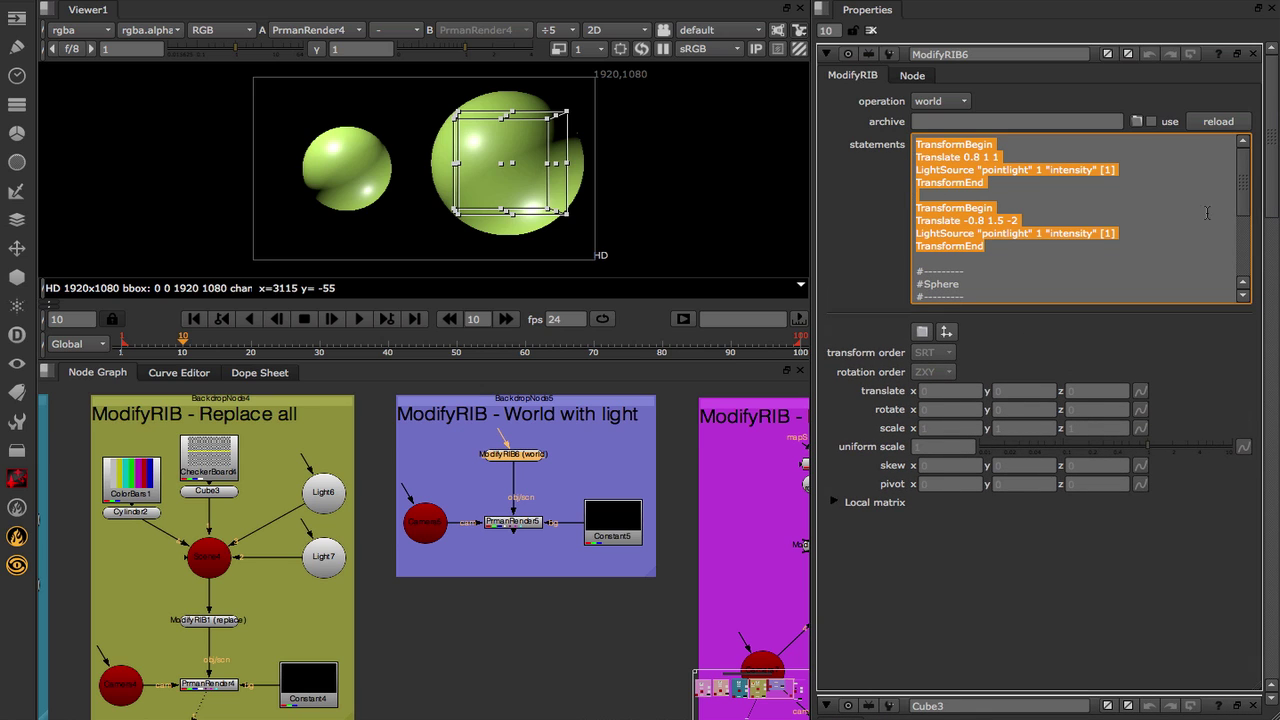
pyautogui.scroll(-3, 1167, 222)
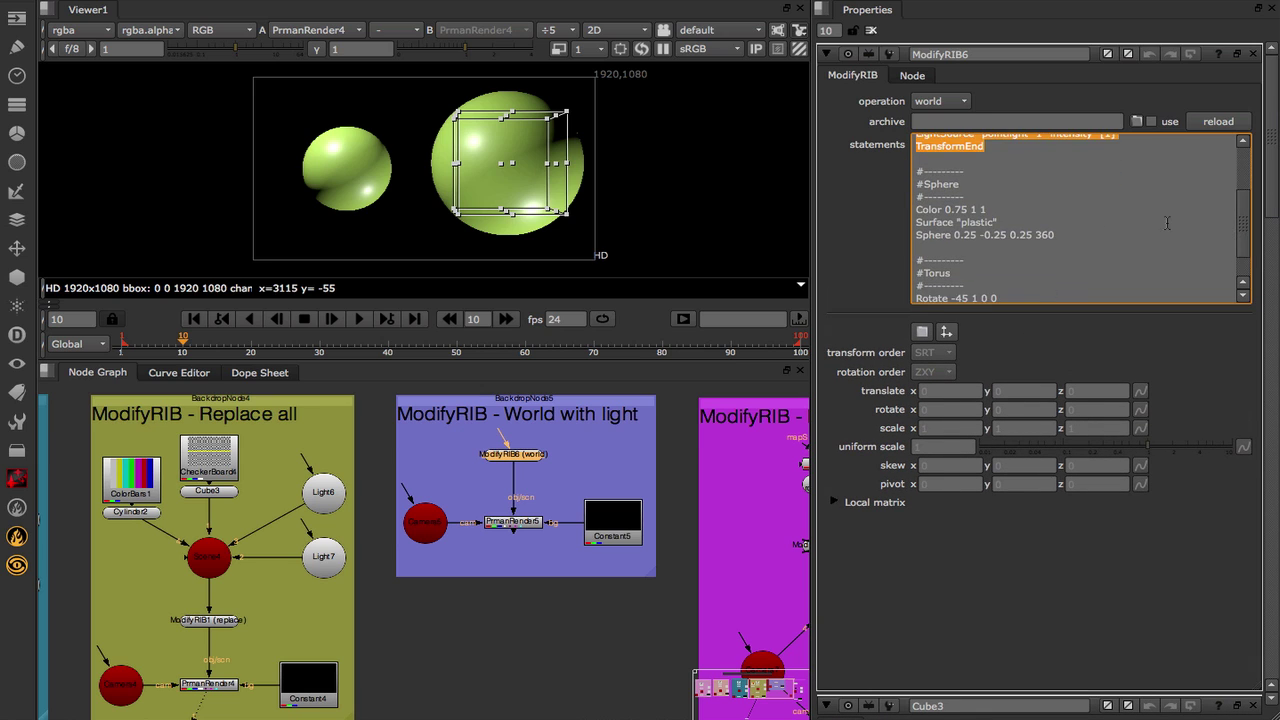
pyautogui.scroll(-1, 1245, 266)
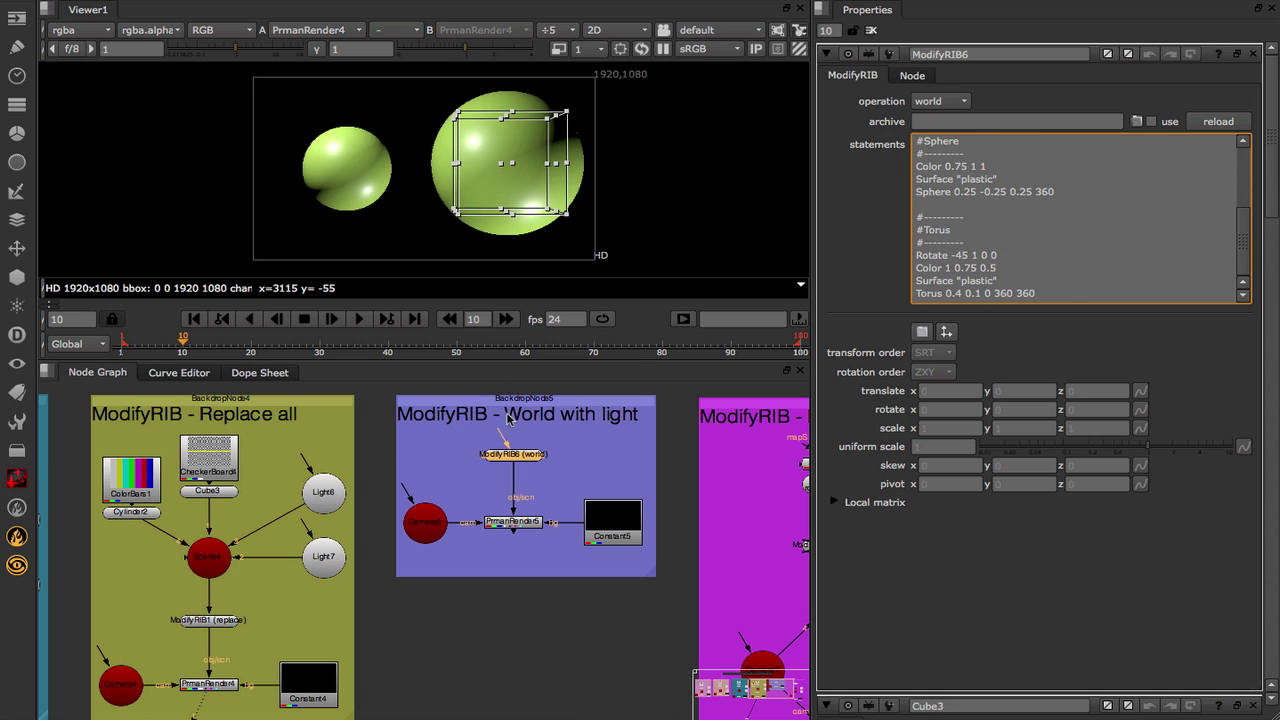
pyautogui.click(520, 524)
pyautogui.press('1')
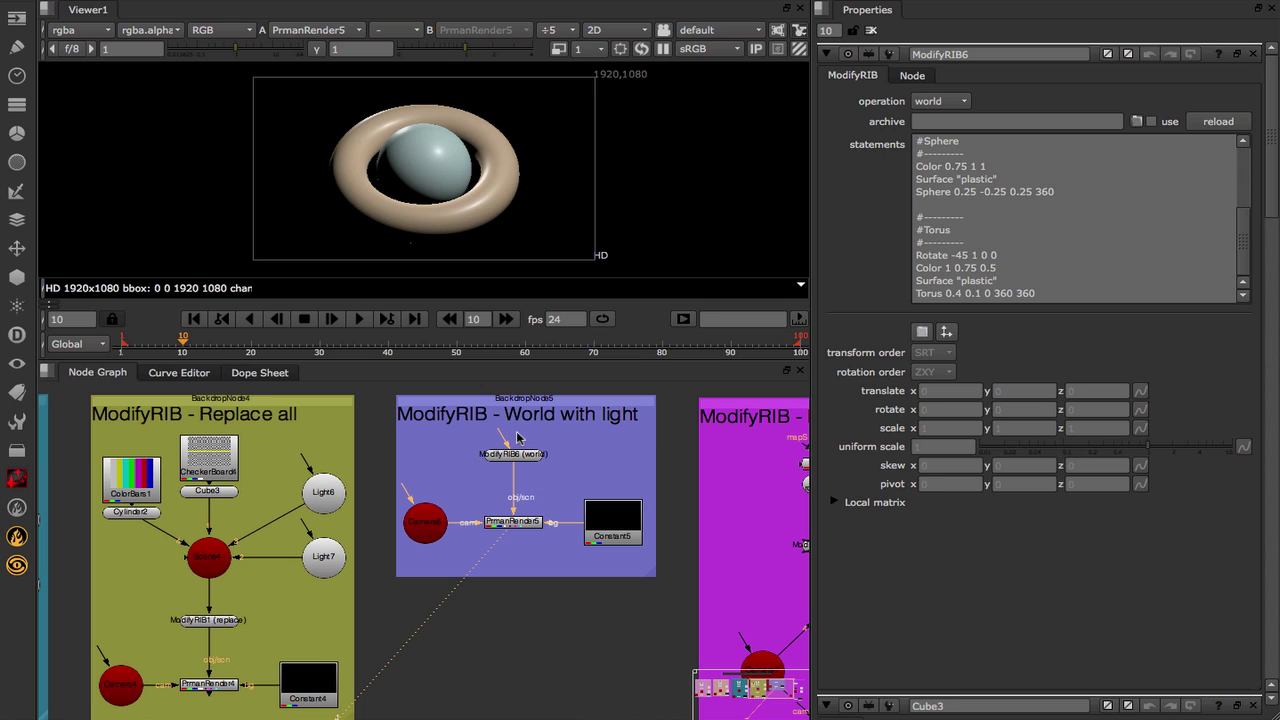
# Step: Frame the Proxy Geo Workflow backdrop and view PrmanRender7's blocky proxy robot render
pyautogui.moveTo(674, 574); pyautogui.dragTo(367, 563, button='middle')
pyautogui.scroll(-2, 466, 546)
pyautogui.moveTo(466, 546); pyautogui.dragTo(476, 531, button='middle')
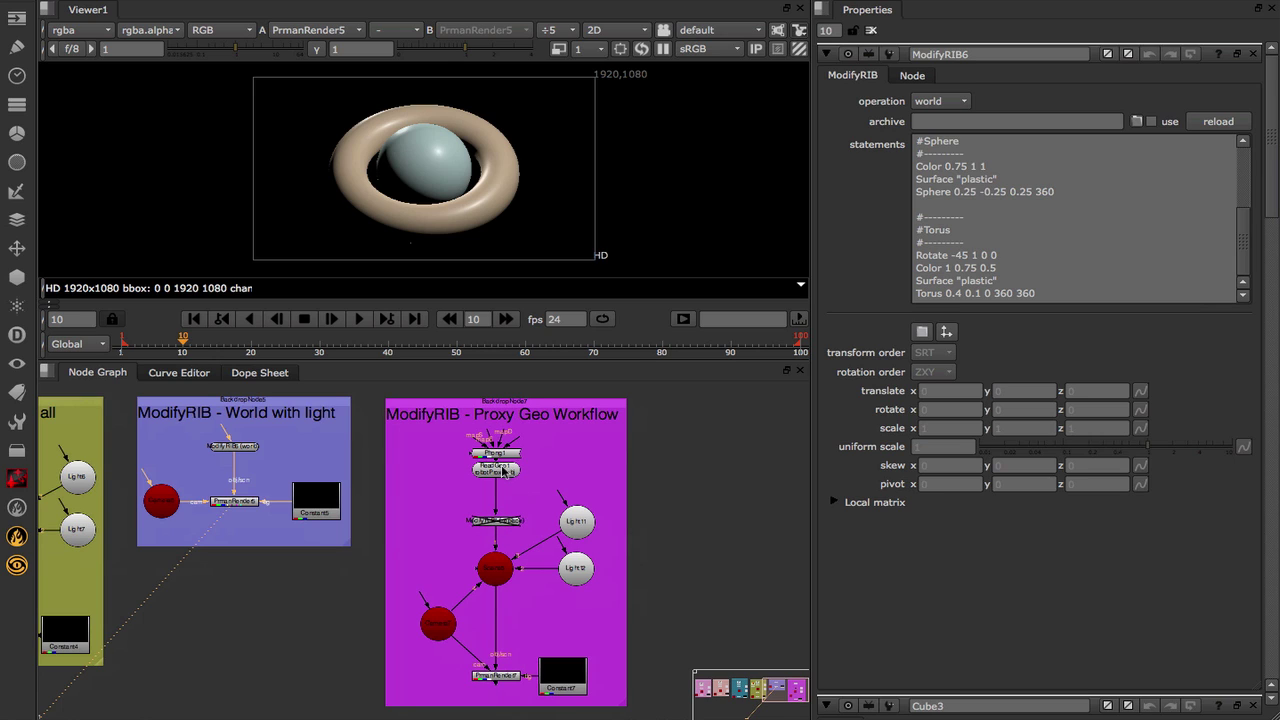
pyautogui.click(497, 679)
pyautogui.press('1')
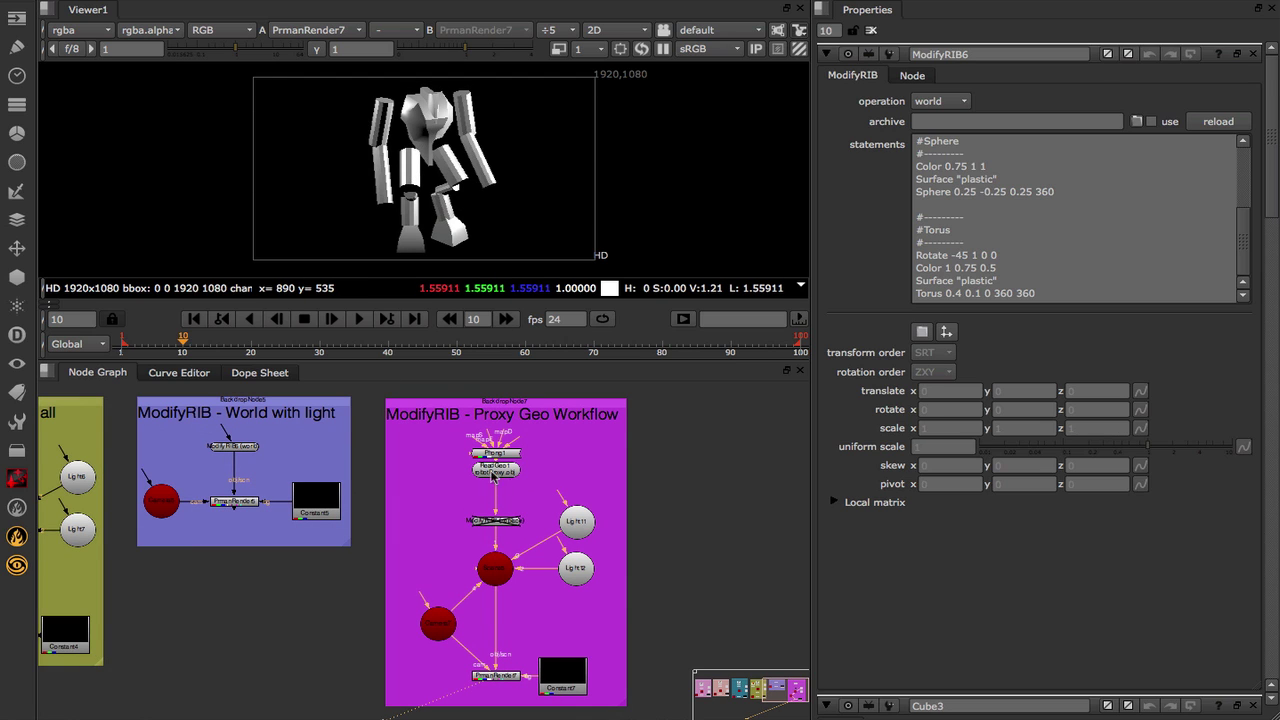
# Step: Enable ModifyRIB7 with the robot.rib archive, then zoom out to all five ModifyRIB examples
pyautogui.scroll(3, 517, 520)
pyautogui.doubleClick(488, 521)
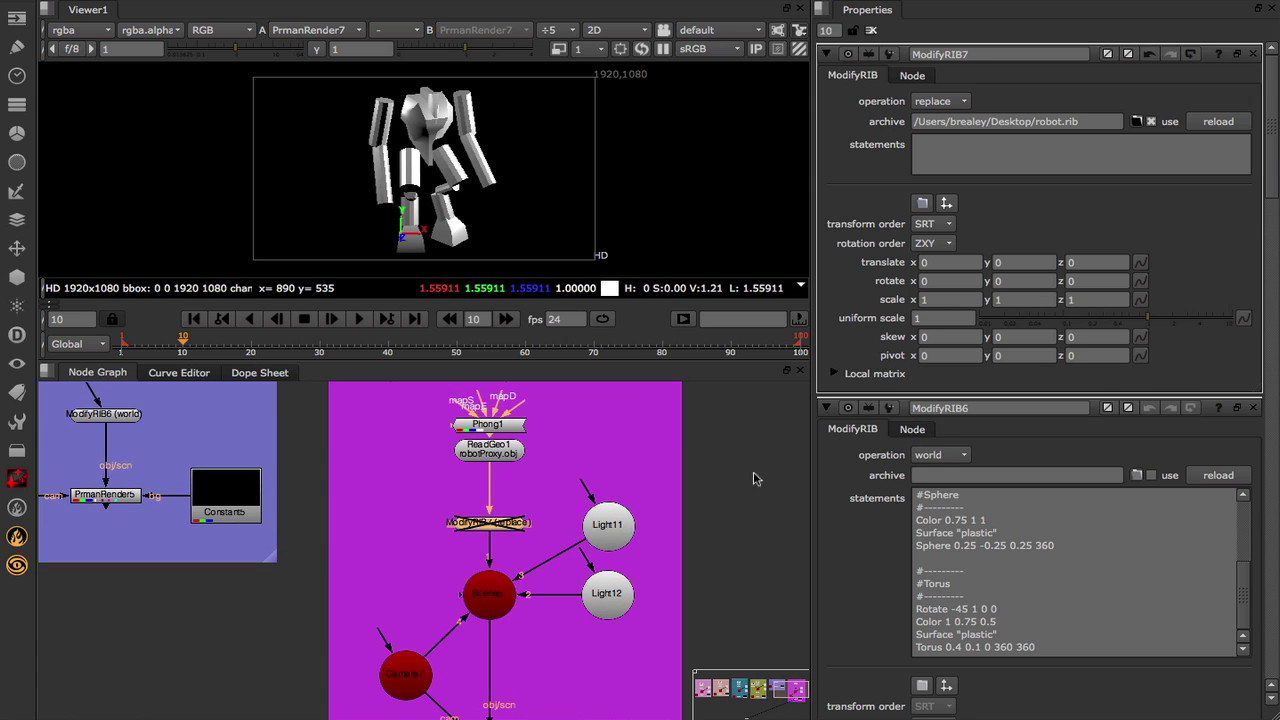
pyautogui.moveTo(914, 121); pyautogui.dragTo(1098, 123)
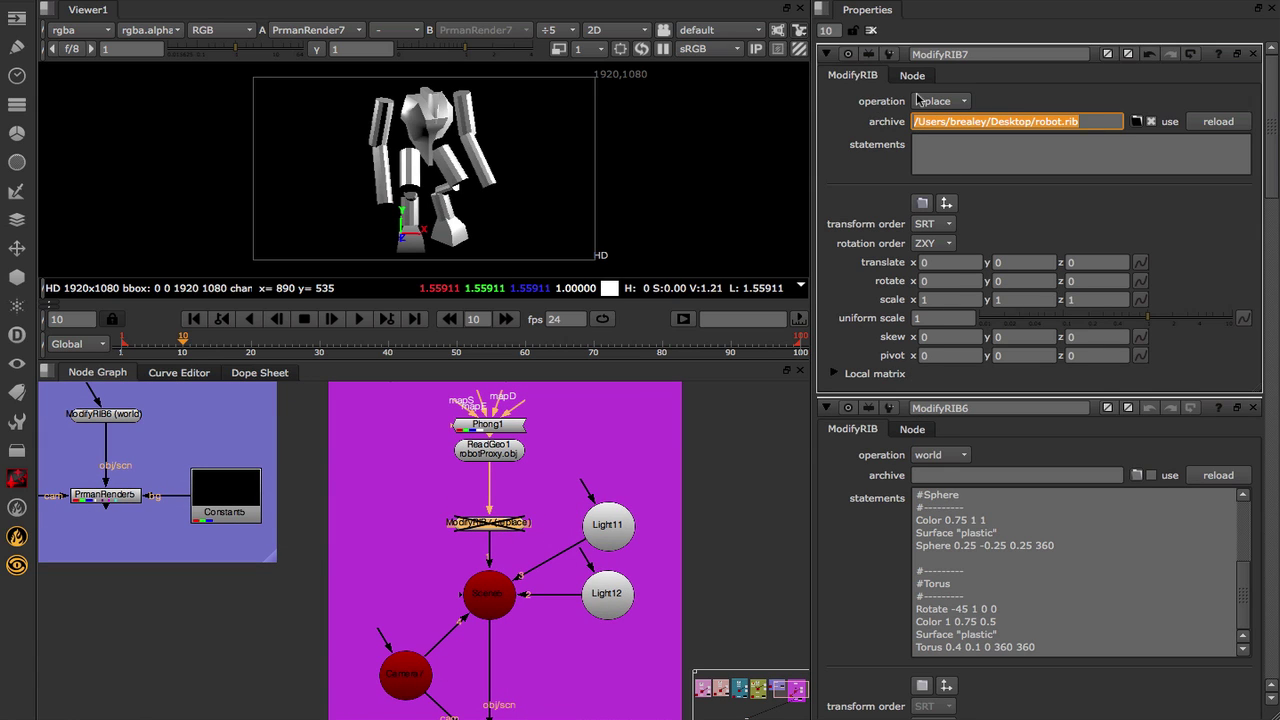
pyautogui.moveTo(522, 603); pyautogui.dragTo(537, 548, button='middle')
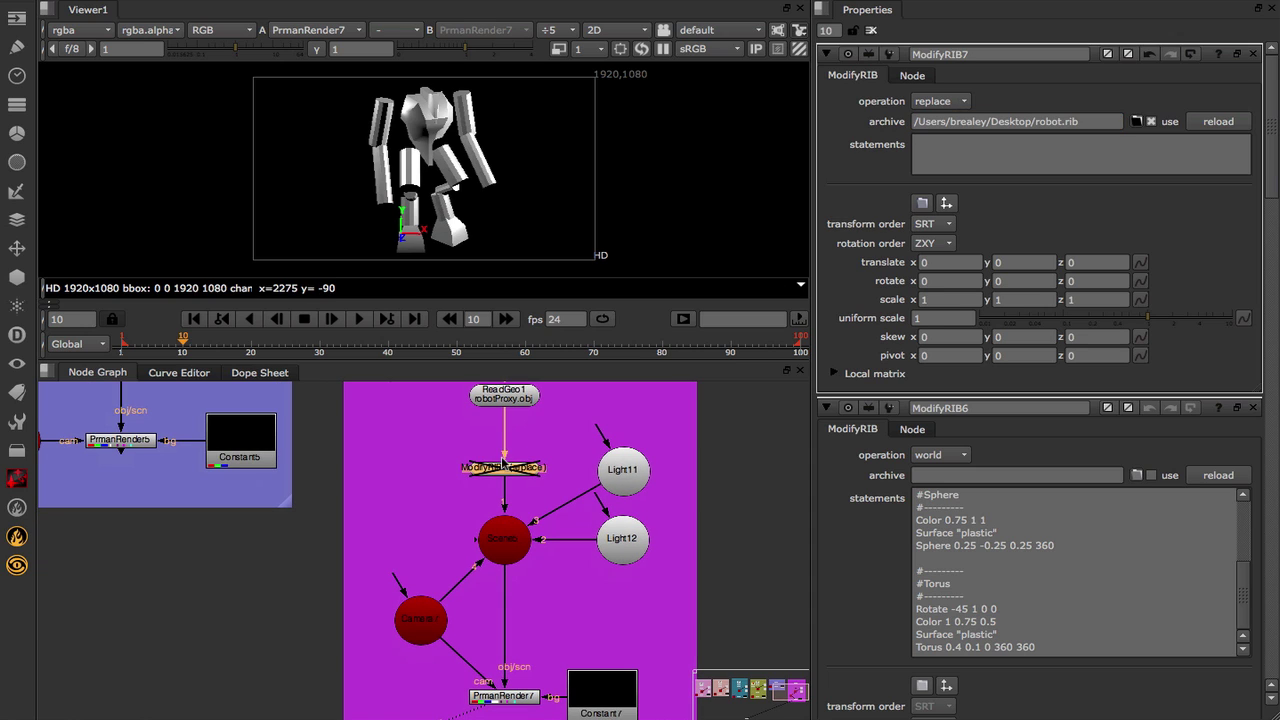
pyautogui.press('d')
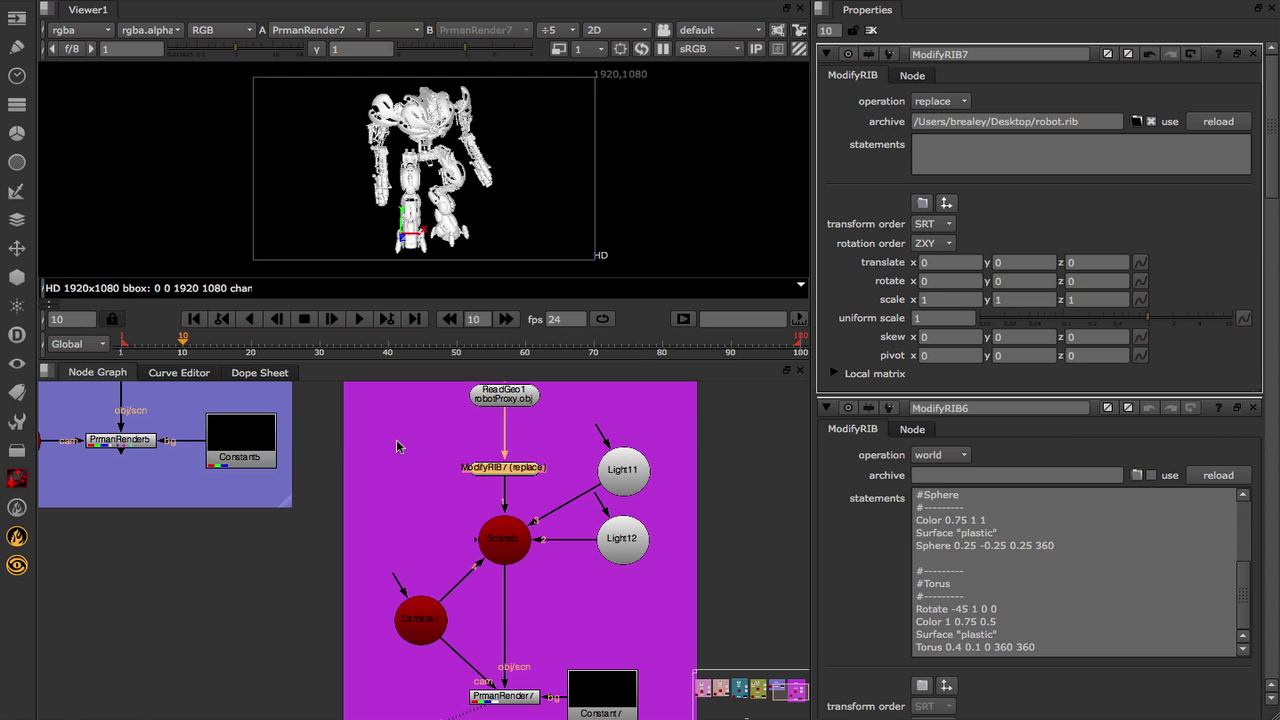
pyautogui.scroll(-5, 590, 430)
pyautogui.moveTo(485, 448); pyautogui.dragTo(575, 513, button='middle')
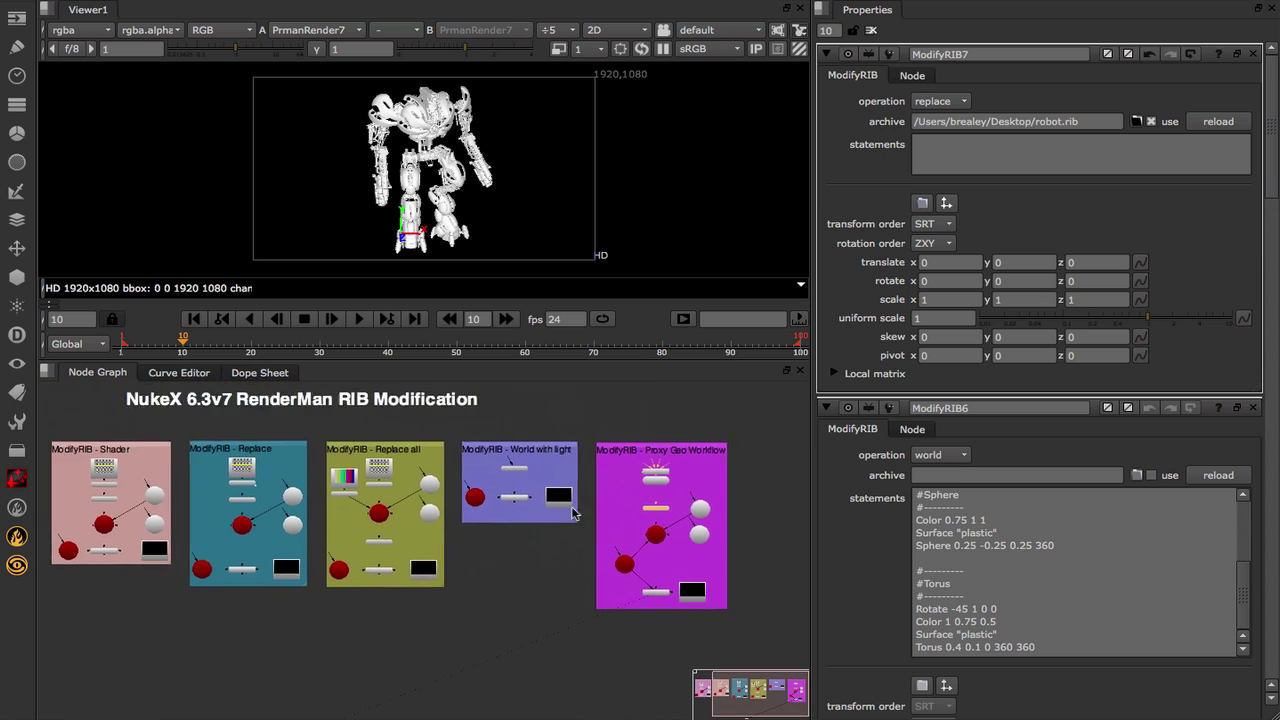
# Step: Connect the blacksmithAnvil1 texture to ReadGeo1's img input
pyautogui.scroll(-2, 575, 513)
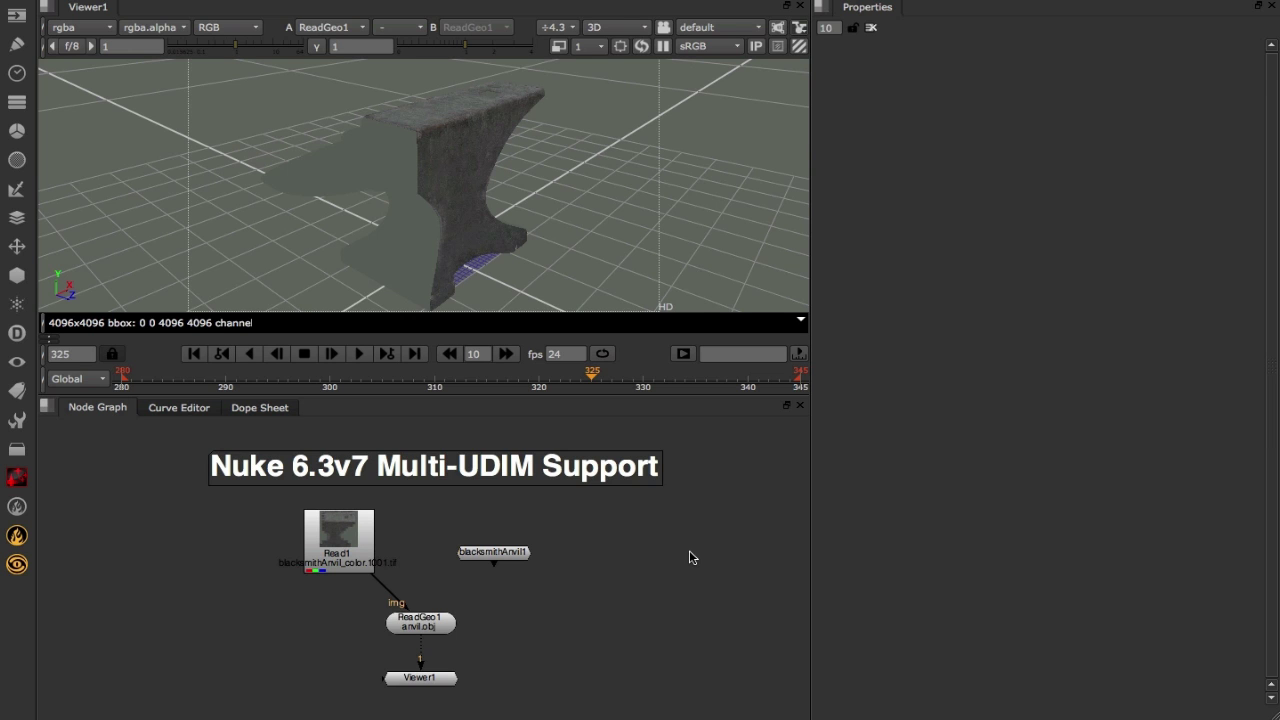
pyautogui.moveTo(446, 128); pyautogui.dragTo(410, 188)
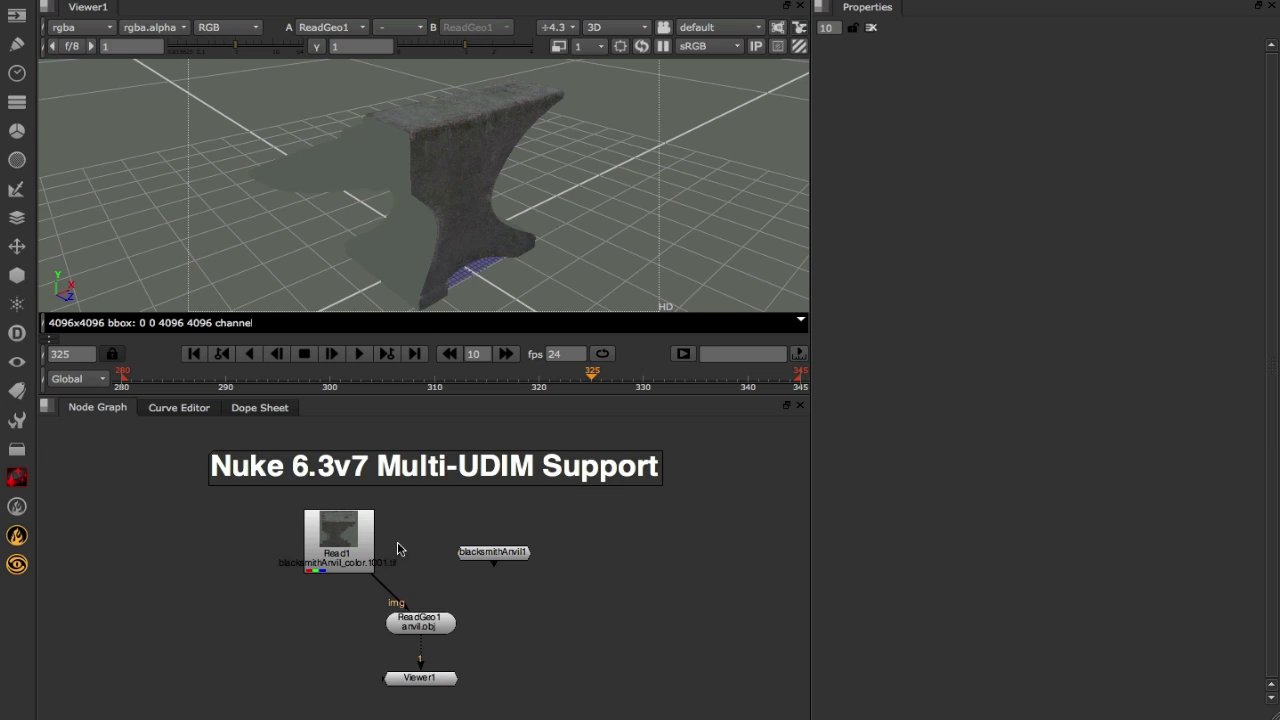
pyautogui.moveTo(386, 582); pyautogui.dragTo(490, 553)
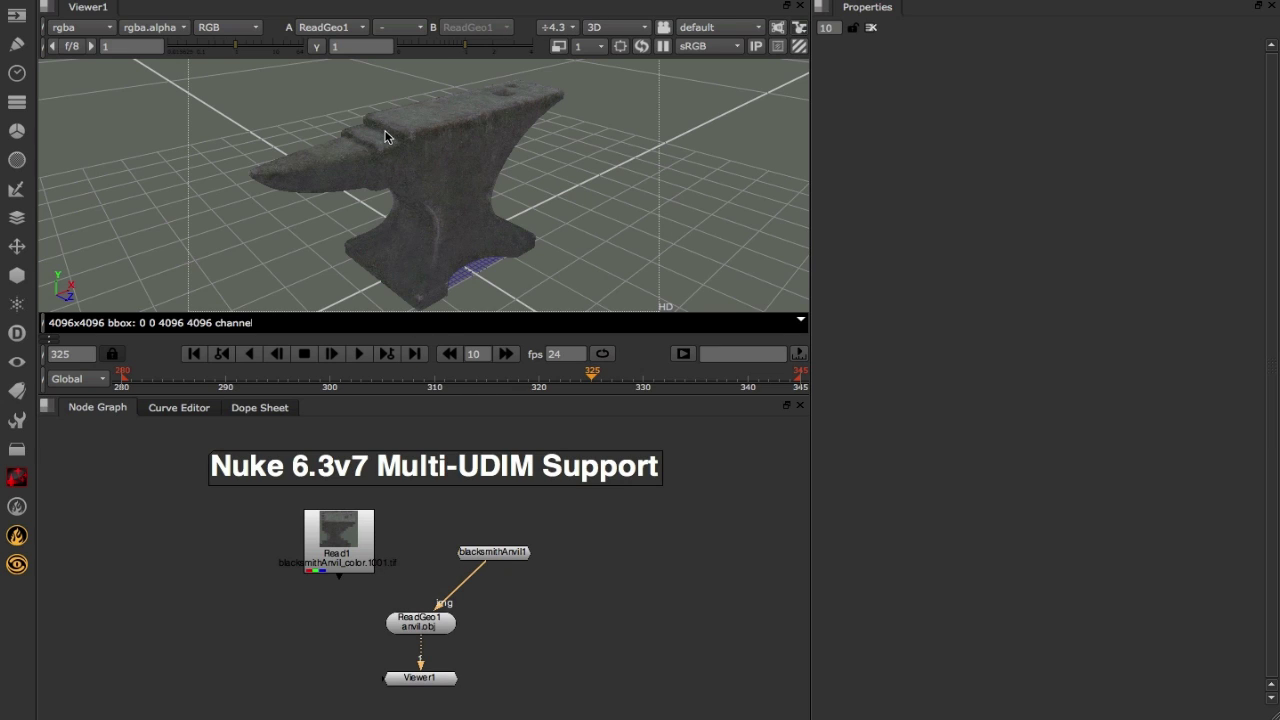
# Step: Check the textured anvil, then delete the Read1 and blacksmithAnvil1 texture nodes
pyautogui.keyDown('ctrl'); pyautogui.moveTo(419, 207); pyautogui.dragTo(399, 191); pyautogui.keyUp('ctrl')
pyautogui.moveTo(266, 500); pyautogui.dragTo(543, 594)
pyautogui.press('Delete')
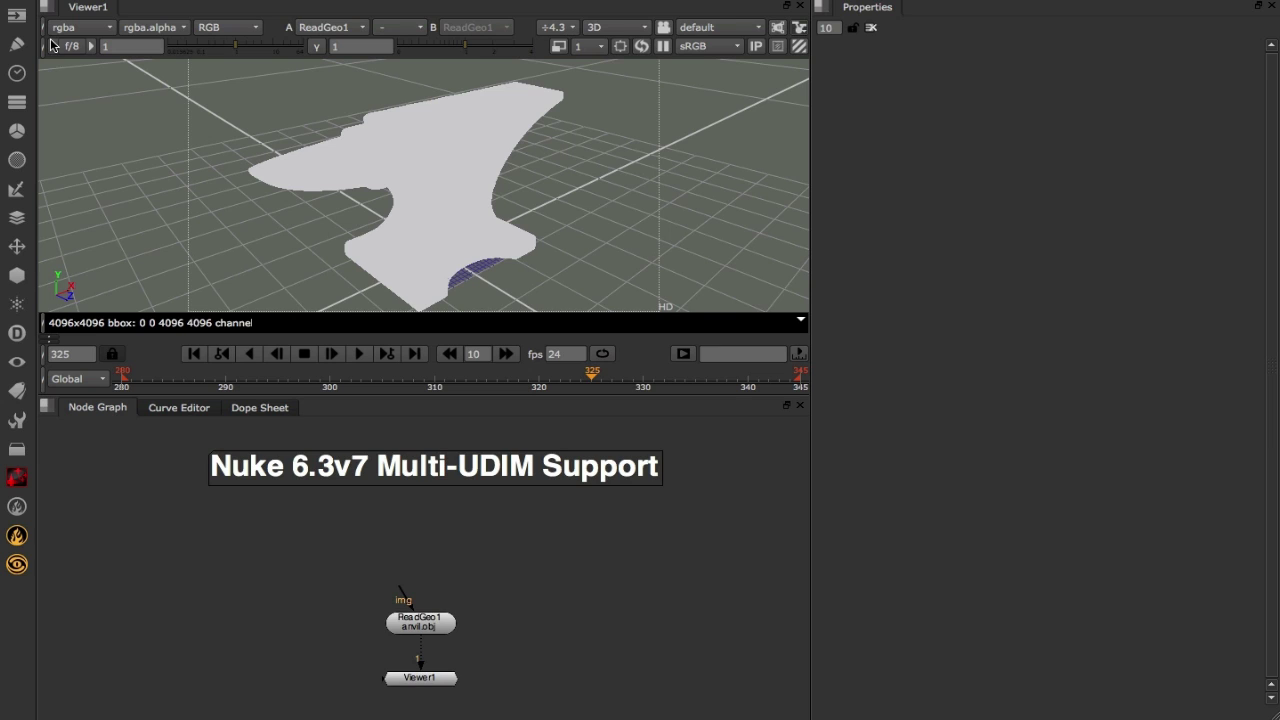
# Step: Start a UDIM Import and select the four blacksmithAnvil_color .tif tiles 1001–1004
pyautogui.click(20, 18)
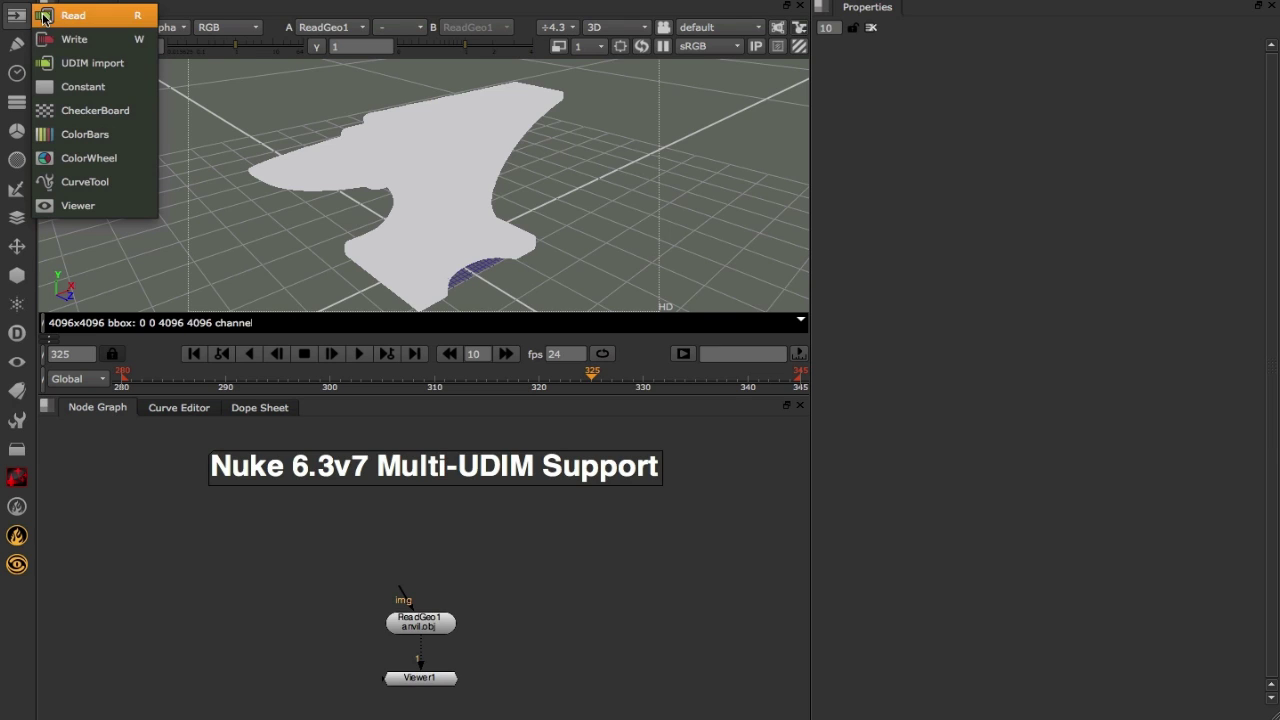
pyautogui.click(86, 62)
pyautogui.moveTo(360, 17); pyautogui.dragTo(590, 192)
pyautogui.moveTo(503, 280); pyautogui.dragTo(549, 304)
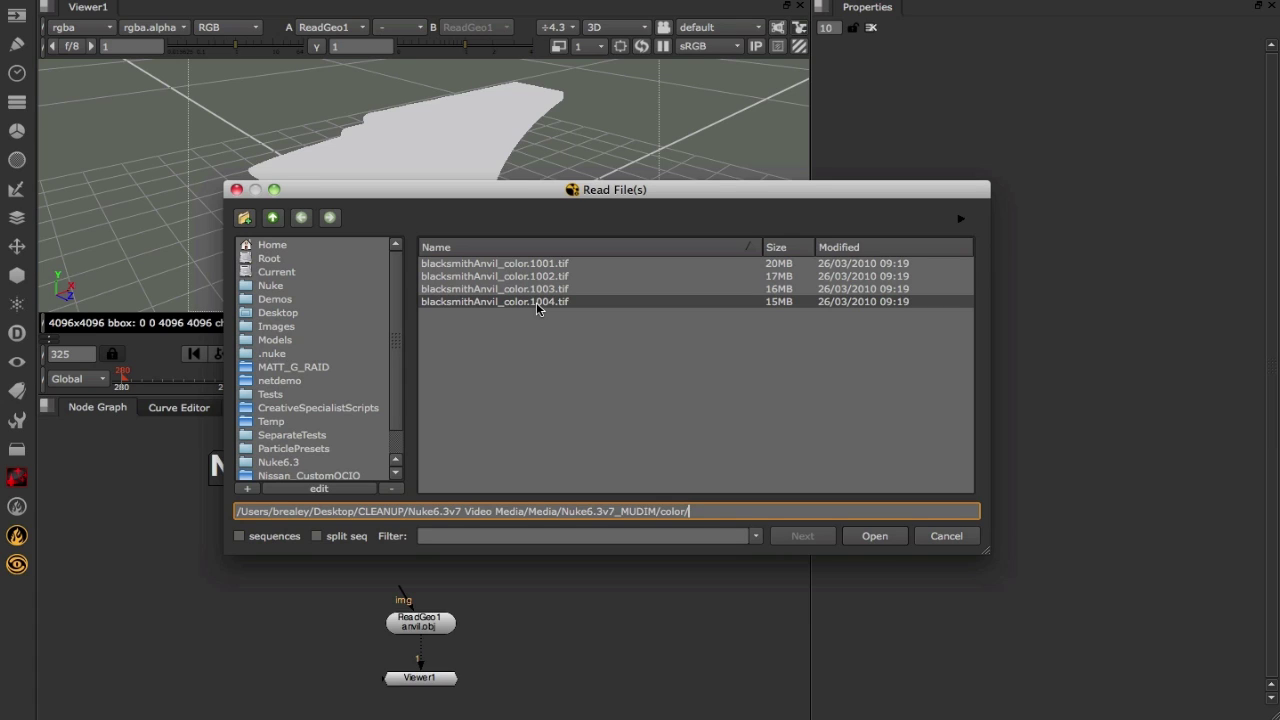
pyautogui.click(590, 402)
pyautogui.press('super+a')
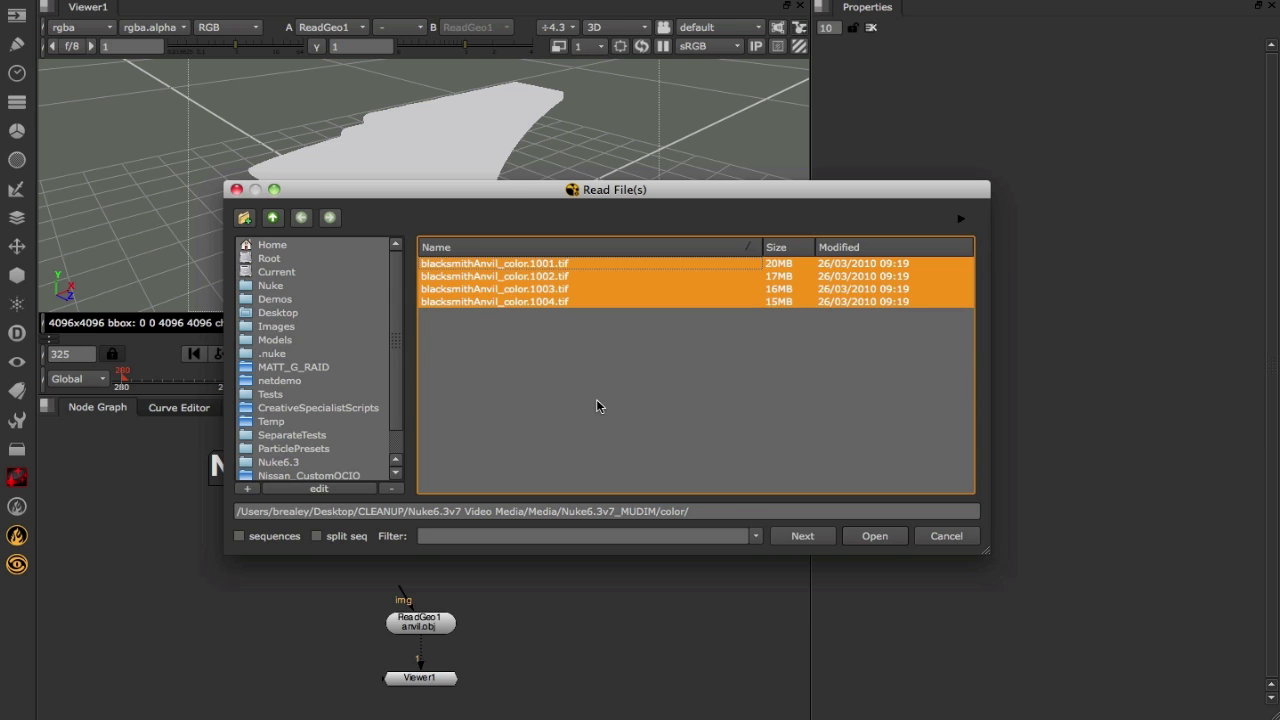
# Step: Keep all four tiles including 1002 enabled, and turn on postage stamps and group nodes
pyautogui.click(875, 536)
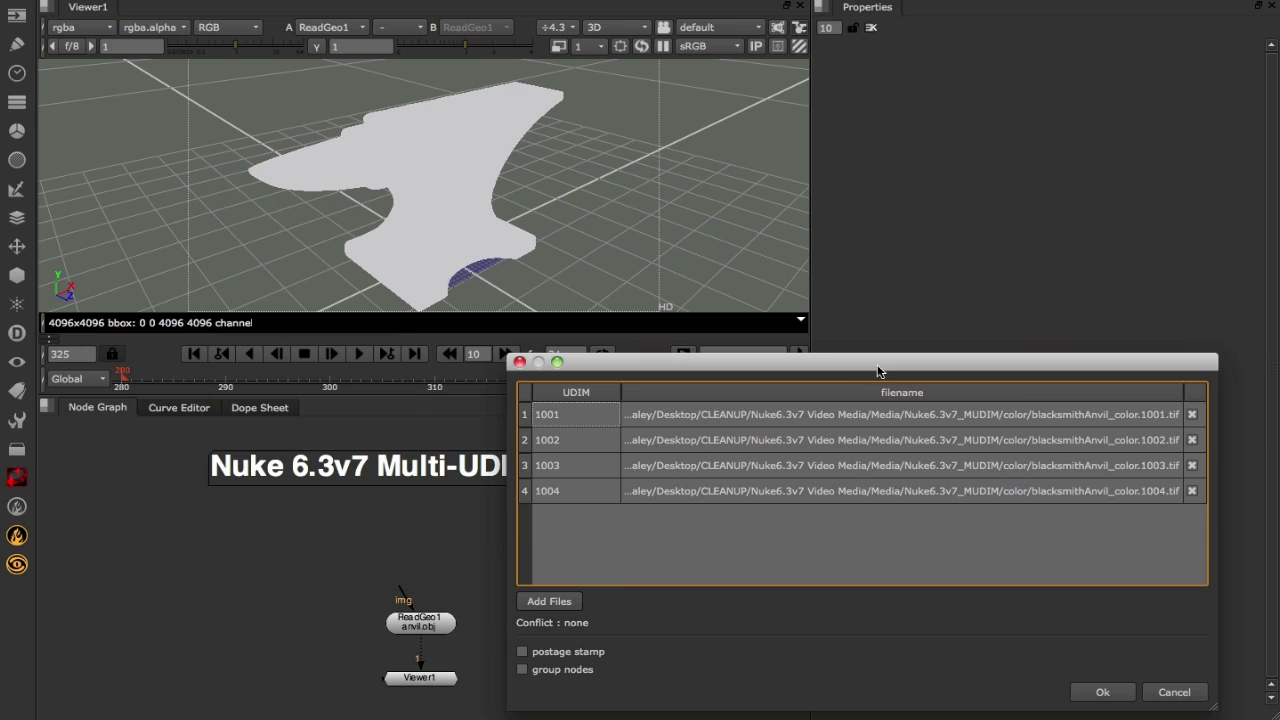
pyautogui.moveTo(897, 365); pyautogui.dragTo(657, 171)
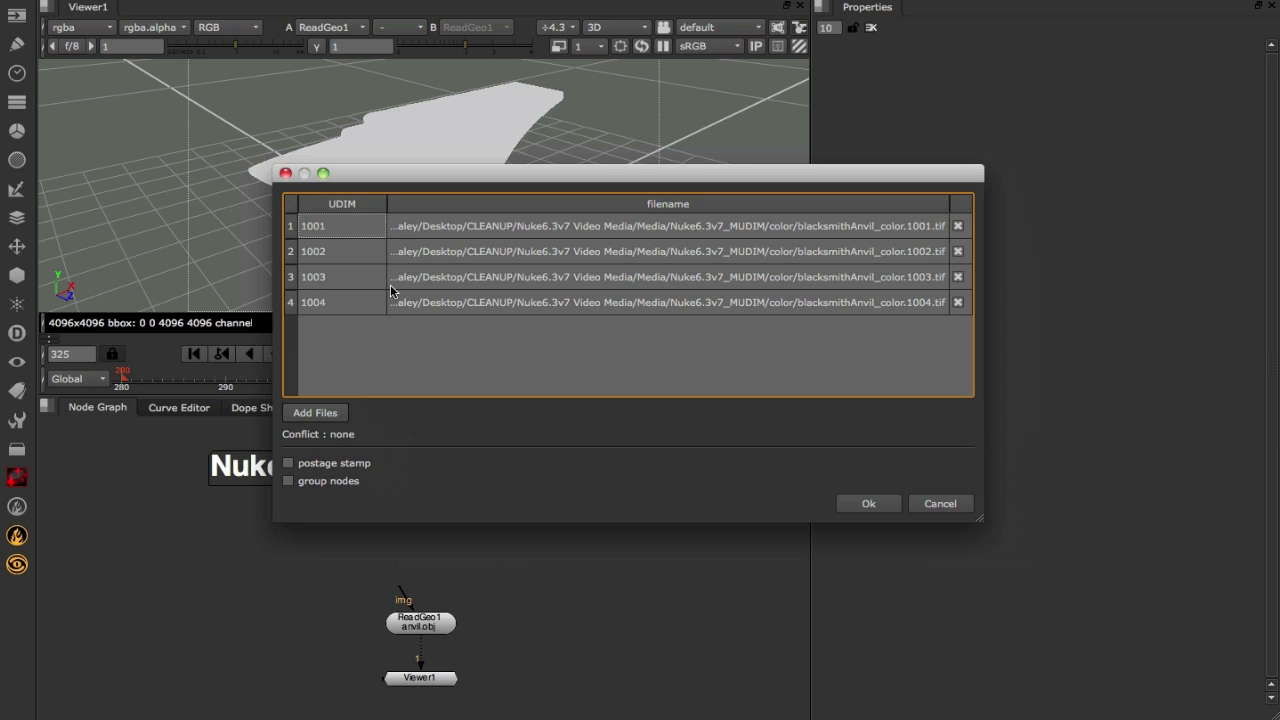
pyautogui.click(917, 228)
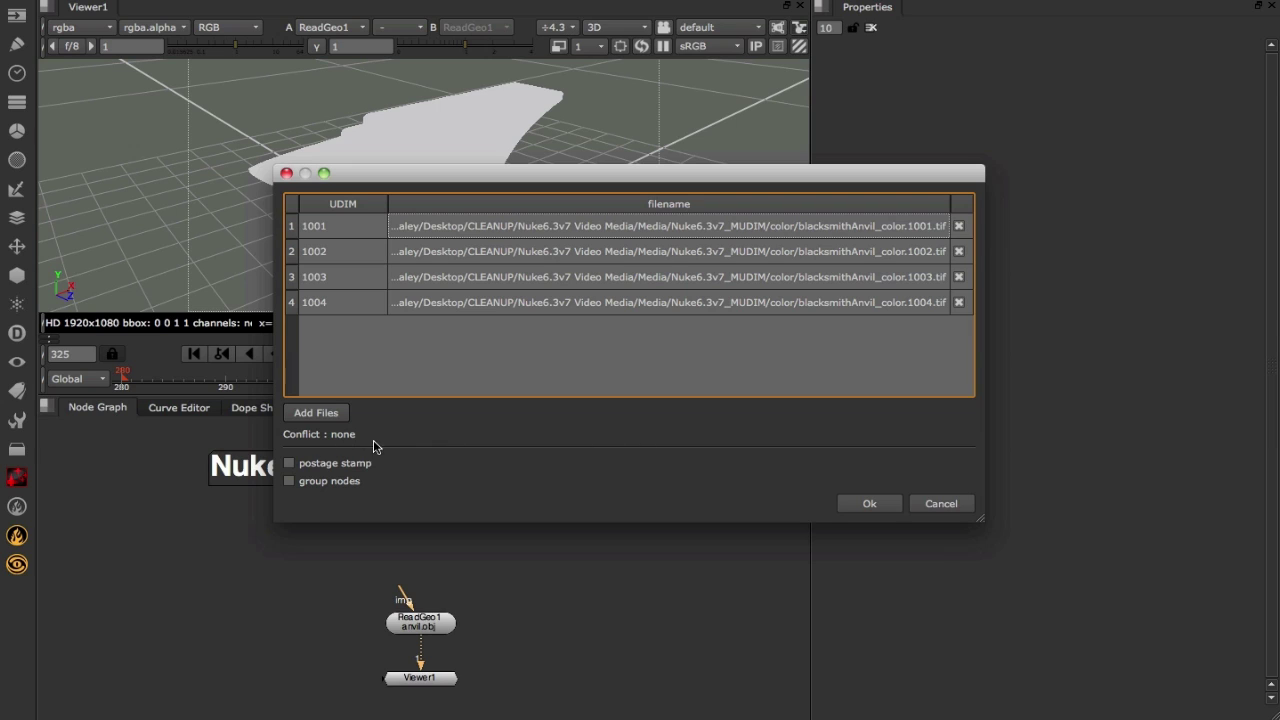
pyautogui.click(958, 251)
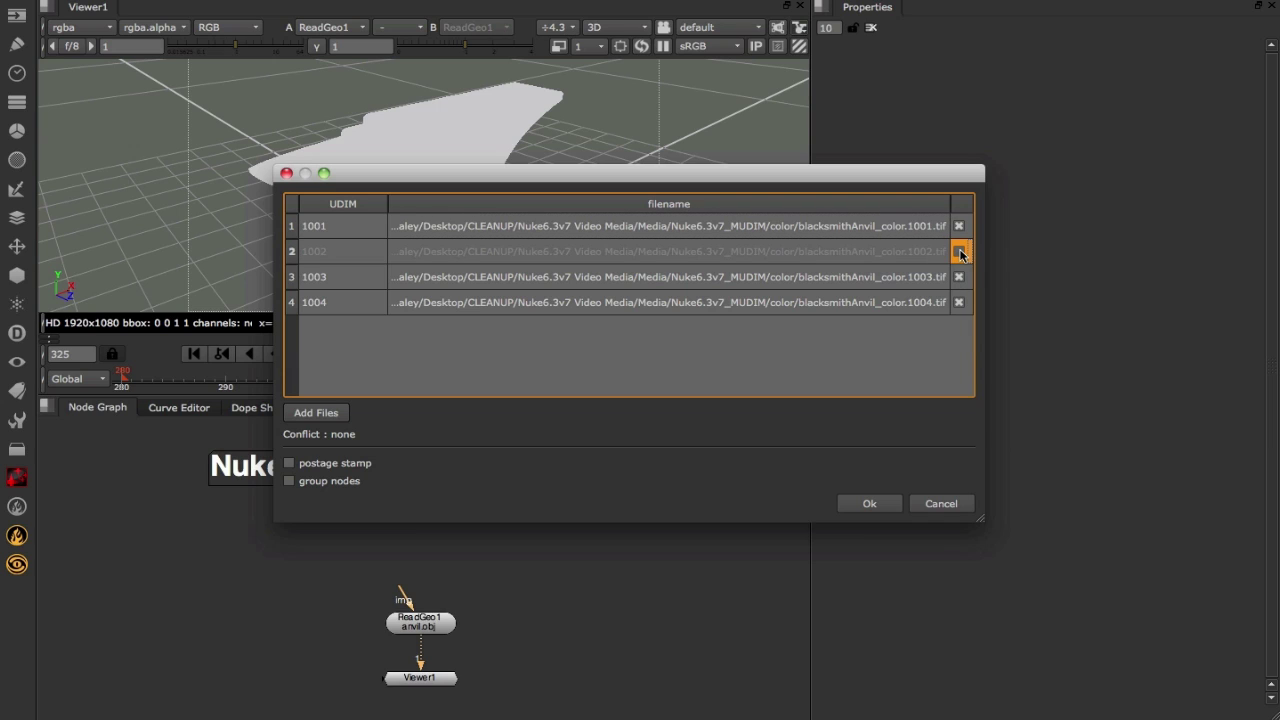
pyautogui.click(958, 251)
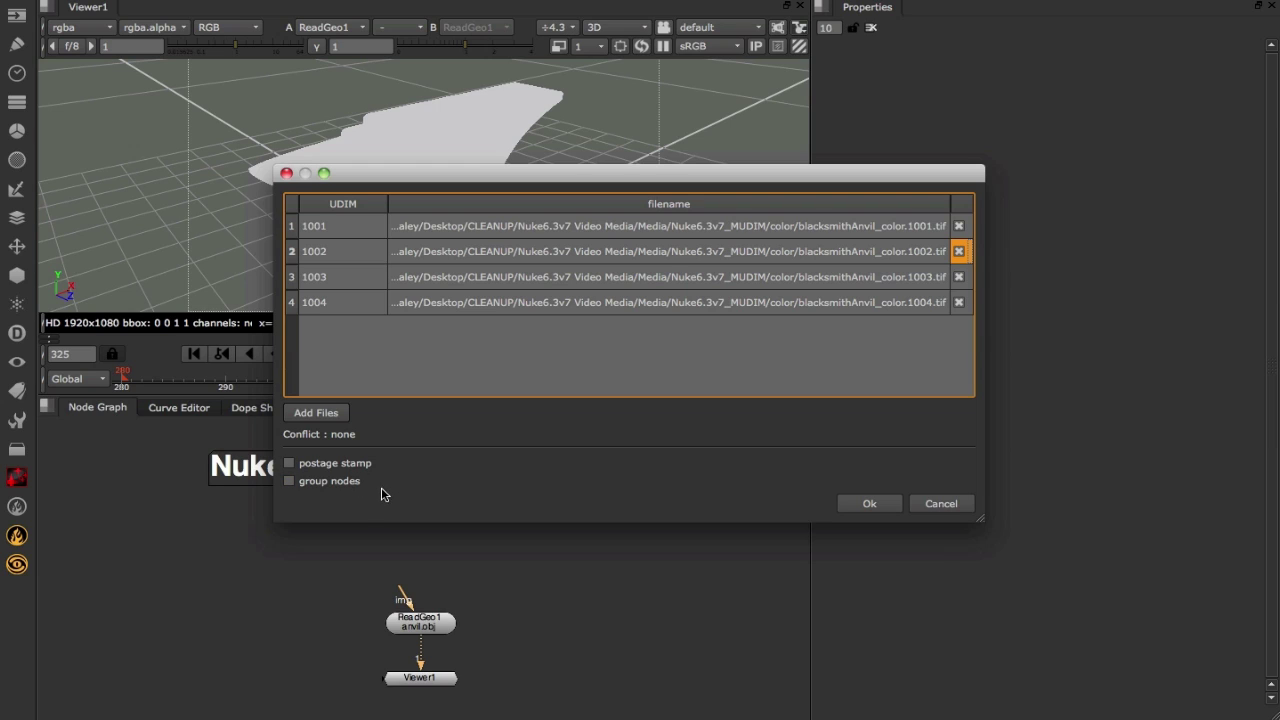
pyautogui.click(366, 465)
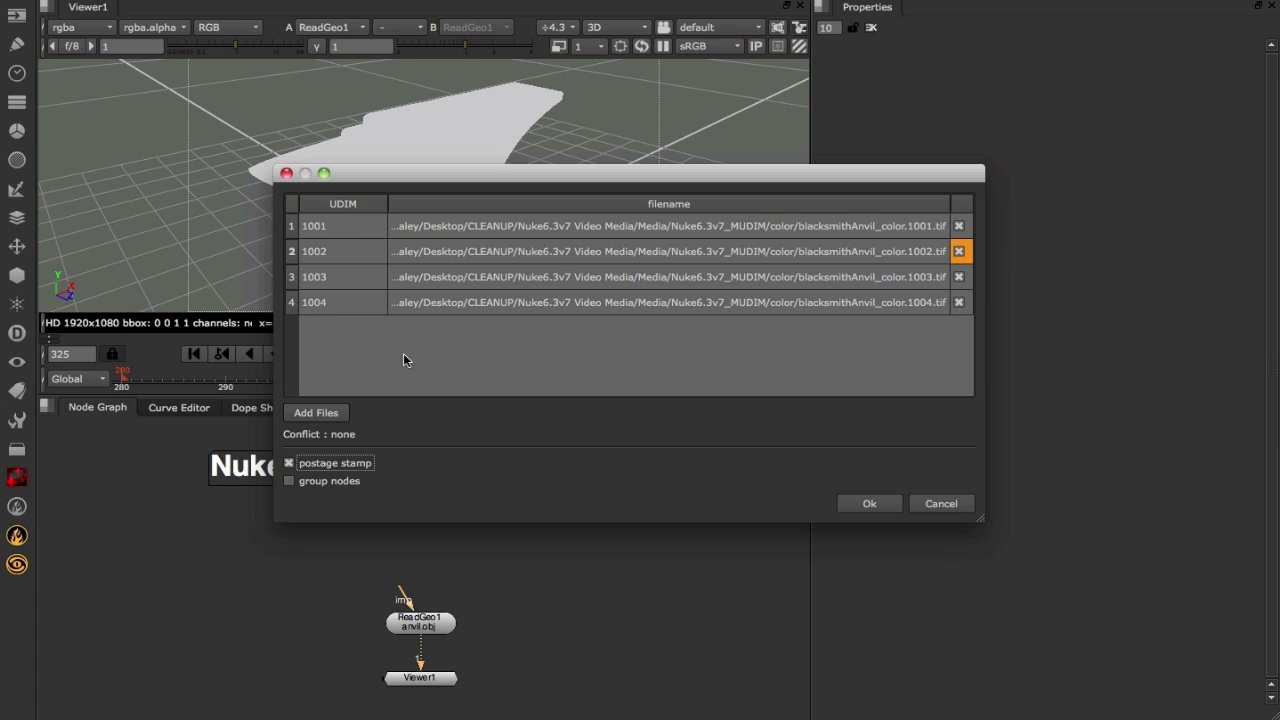
pyautogui.click(340, 484)
# Step: Confirm the UDIM import and connect blacksmithAnvil1 above ReadGeo1 into its img input
pyautogui.click(870, 504)
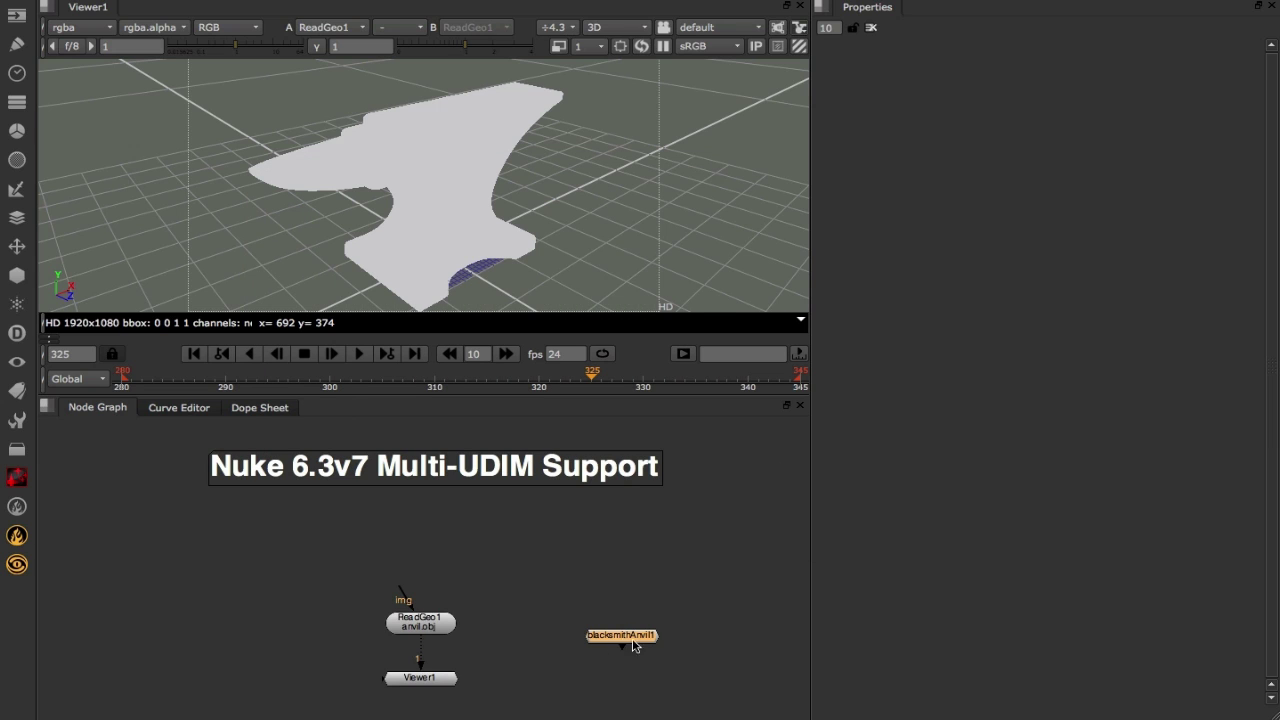
pyautogui.moveTo(625, 639); pyautogui.dragTo(409, 548)
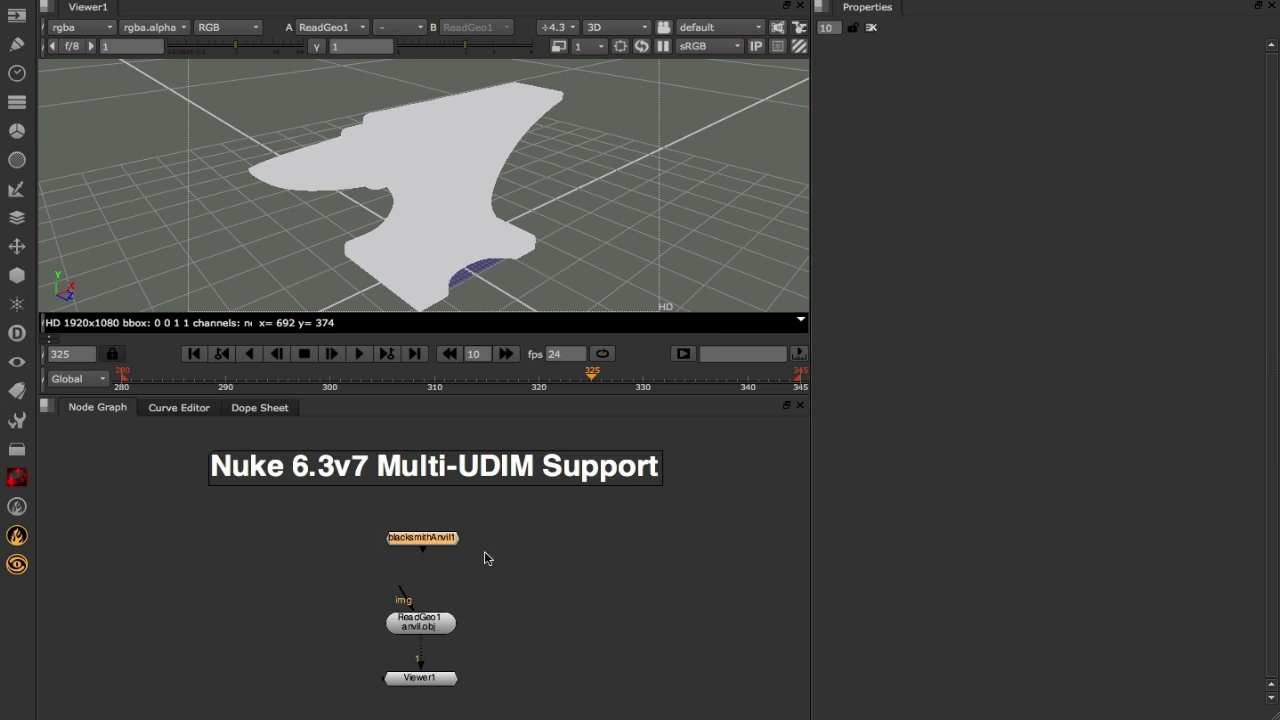
pyautogui.moveTo(401, 590); pyautogui.dragTo(422, 540)
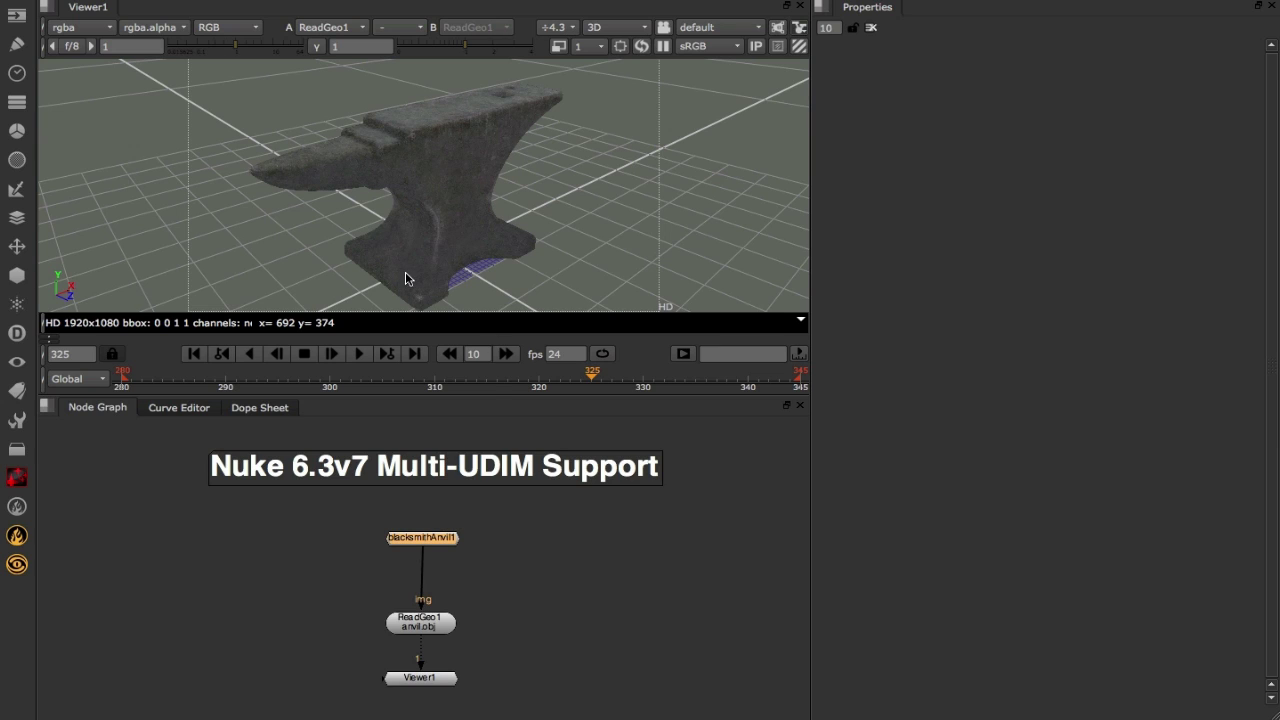
pyautogui.click(428, 541)
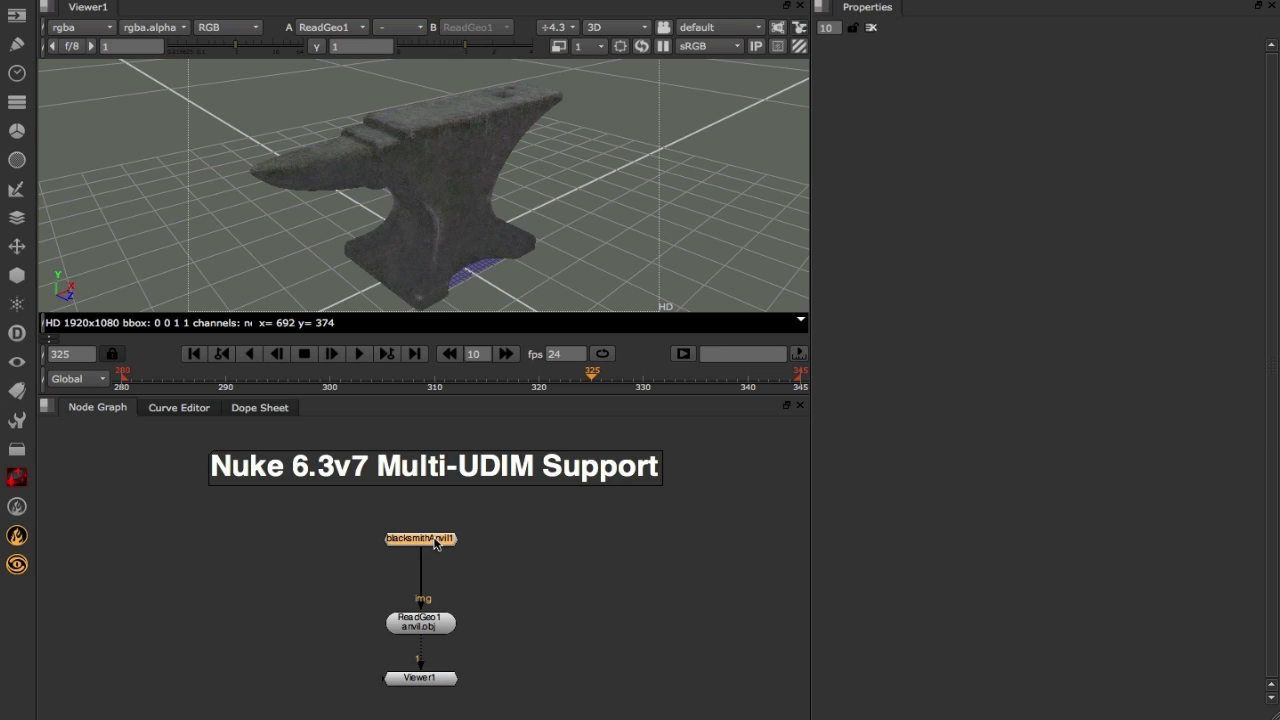
# Step: Enter the blacksmithAnvil1 group with Ctrl+Enter and select its tile Read and UVTile nodes
pyautogui.doubleClick(435, 543)
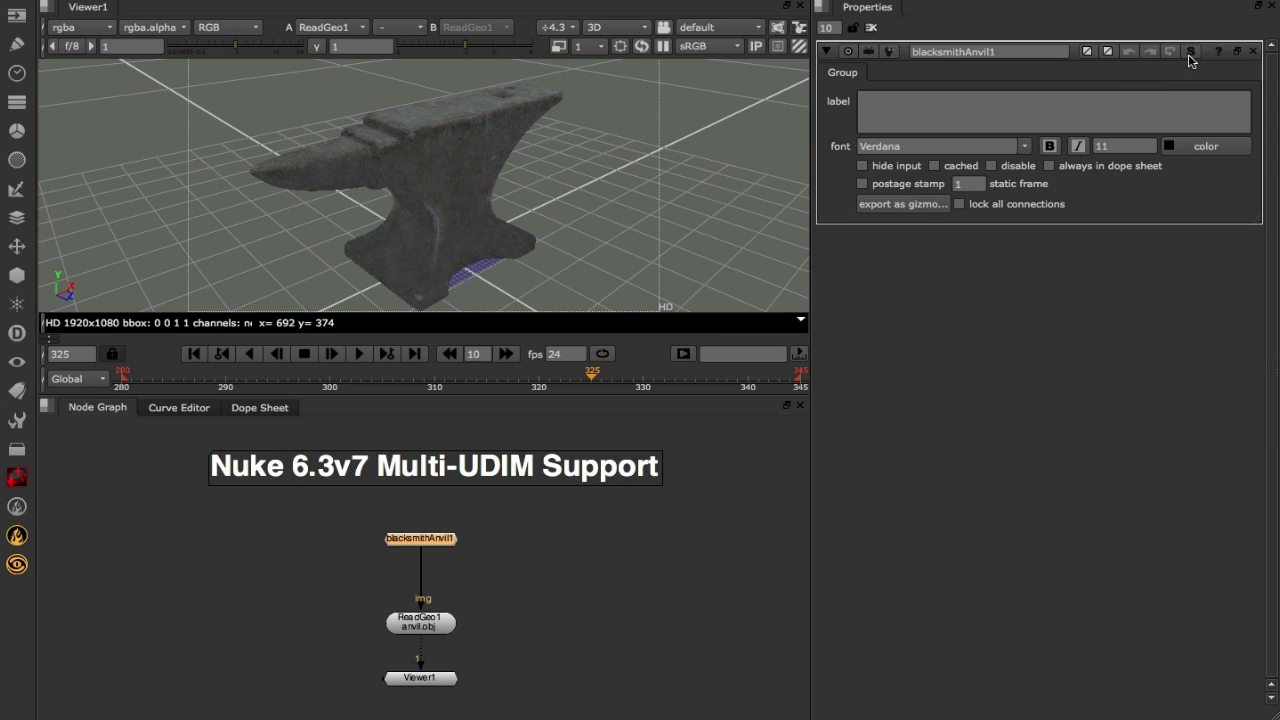
pyautogui.moveTo(362, 520); pyautogui.dragTo(508, 590)
pyautogui.hotkey('ctrl', 'Return')
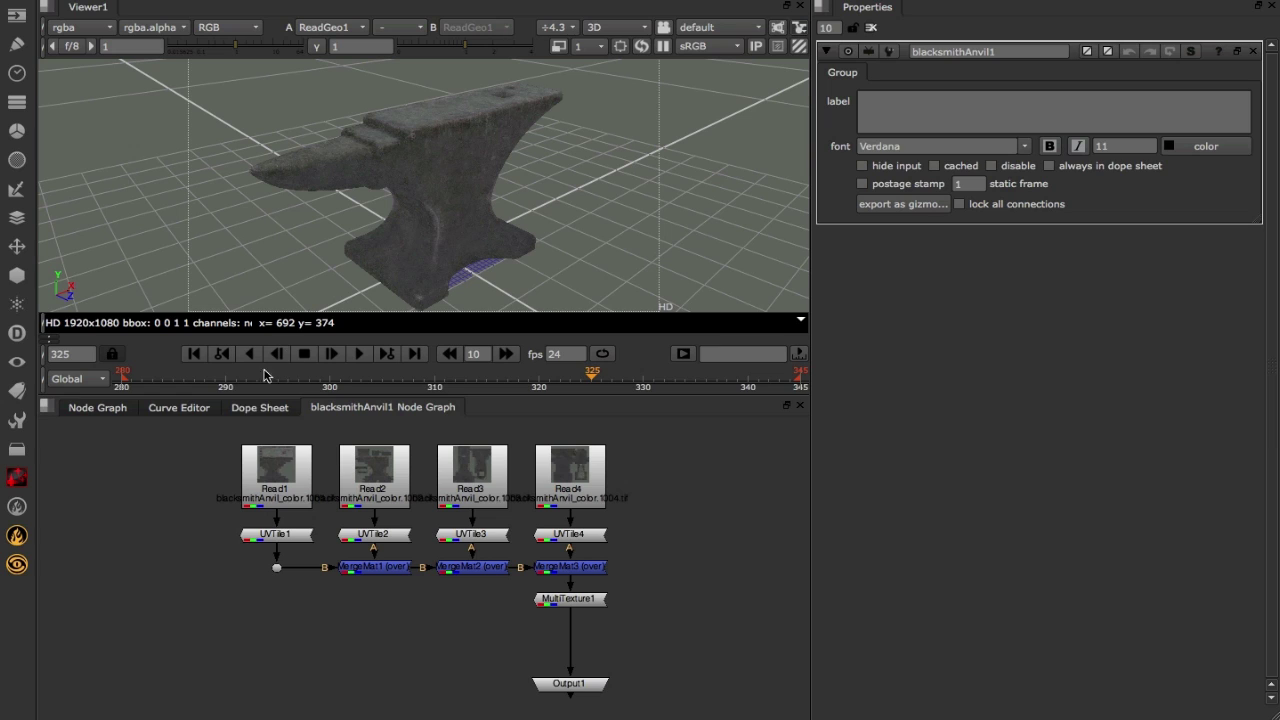
pyautogui.moveTo(222, 433); pyautogui.dragTo(652, 512)
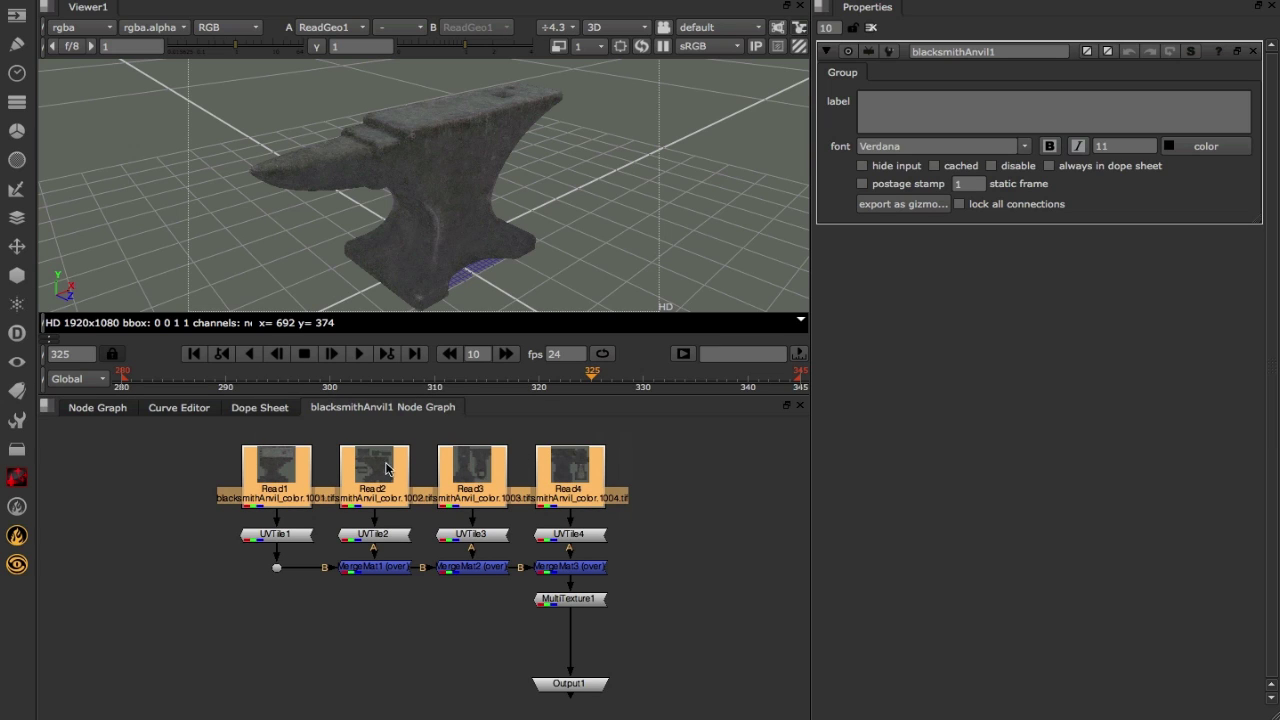
pyautogui.moveTo(217, 529); pyautogui.dragTo(614, 555)
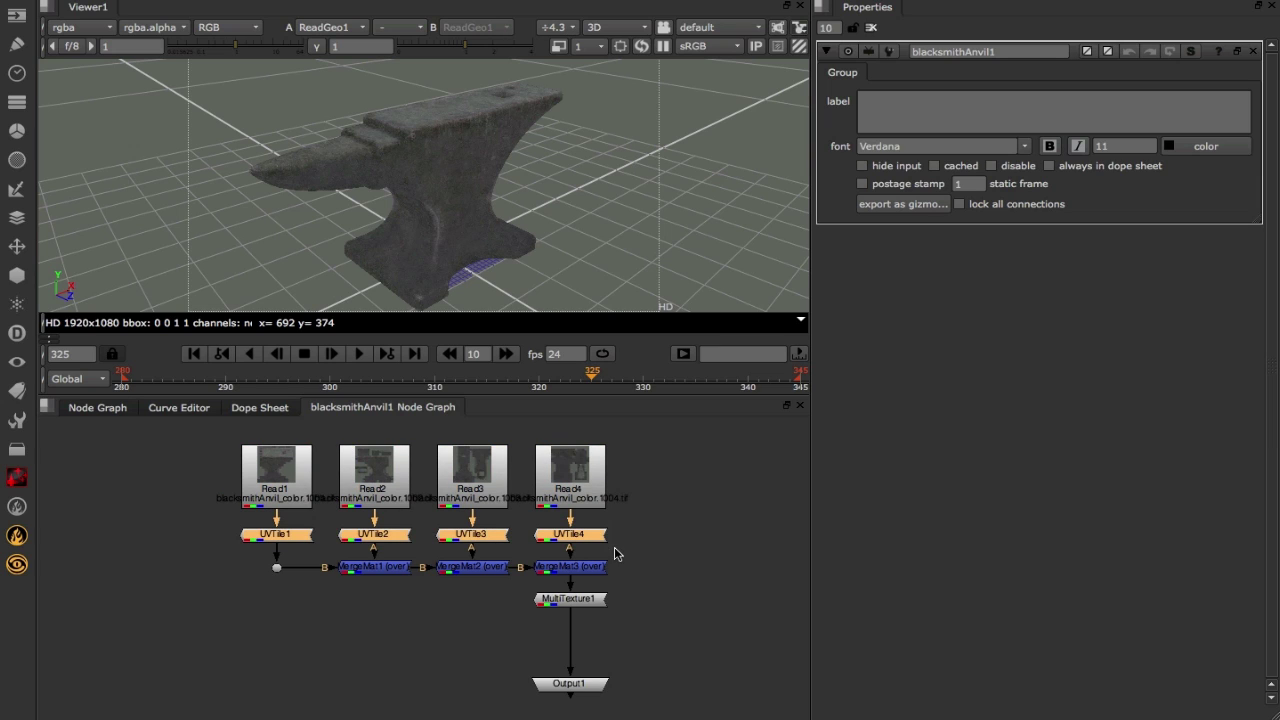
# Step: Inspect UVTile1 (UDIM 1001) and UVTile2 (UDIM 1002), toggling UVTile2's UDIM numbering off and on
pyautogui.doubleClick(293, 540)
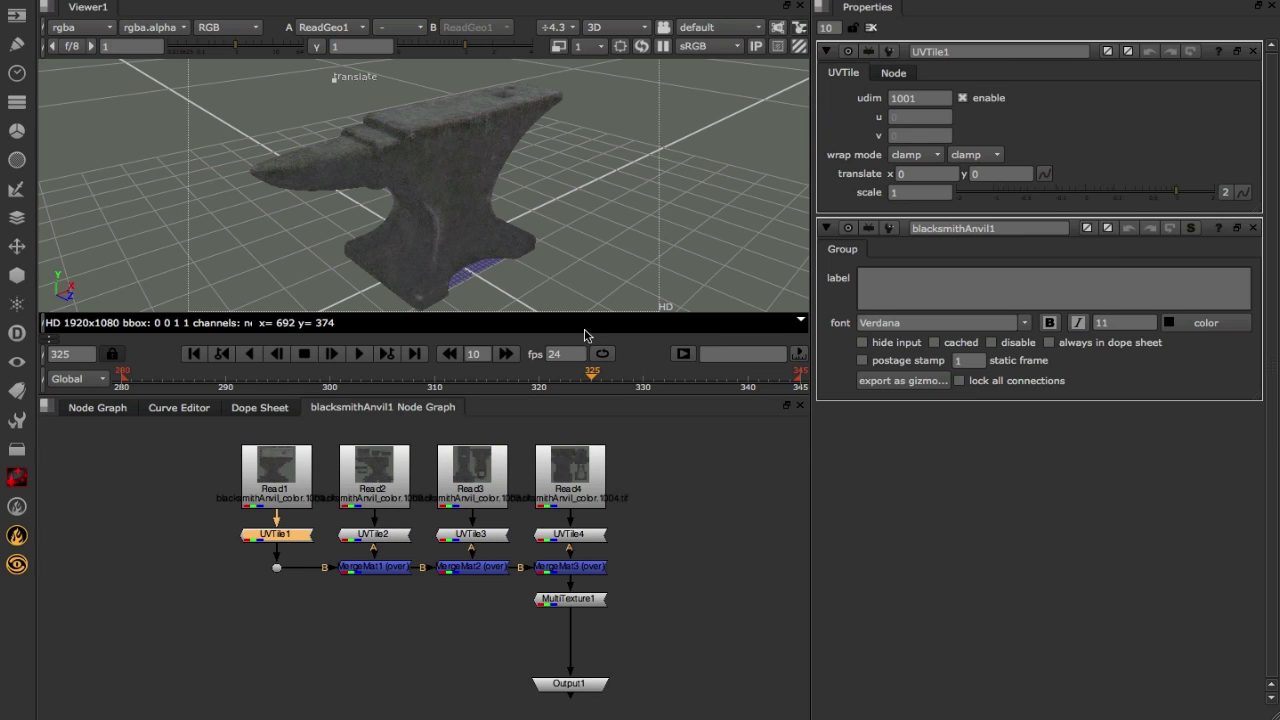
pyautogui.doubleClick(926, 100)
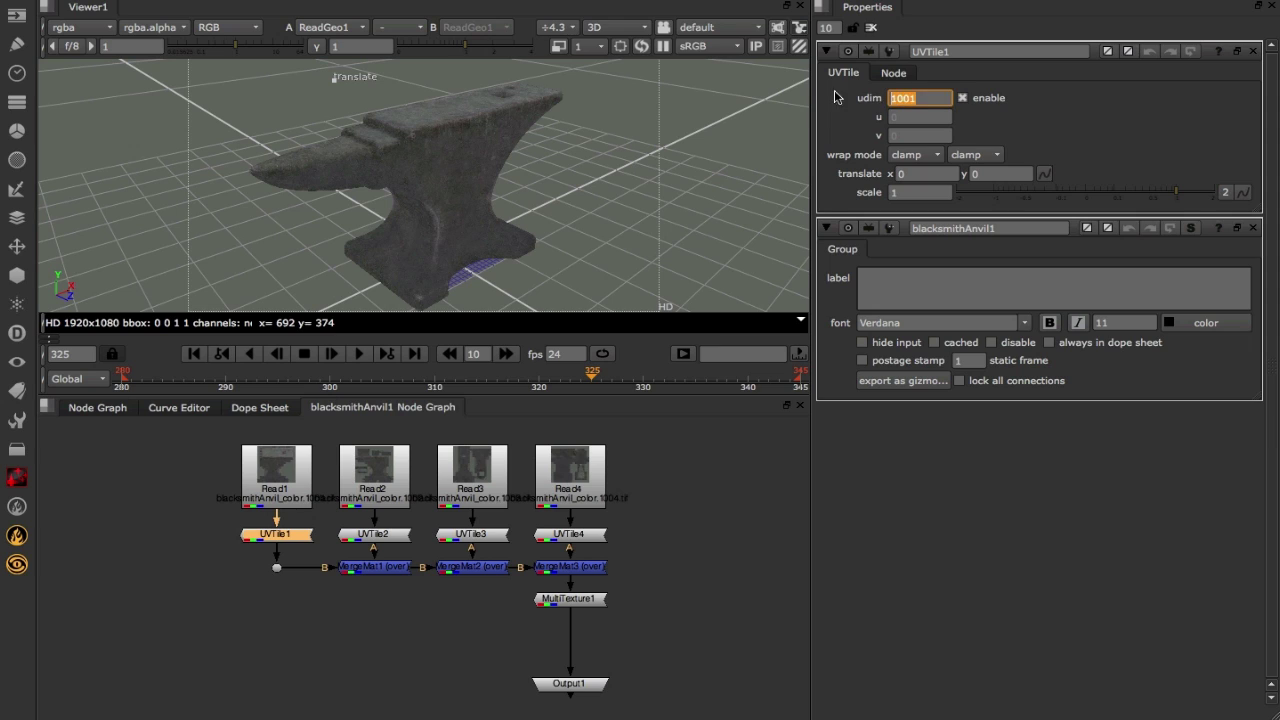
pyautogui.doubleClick(386, 533)
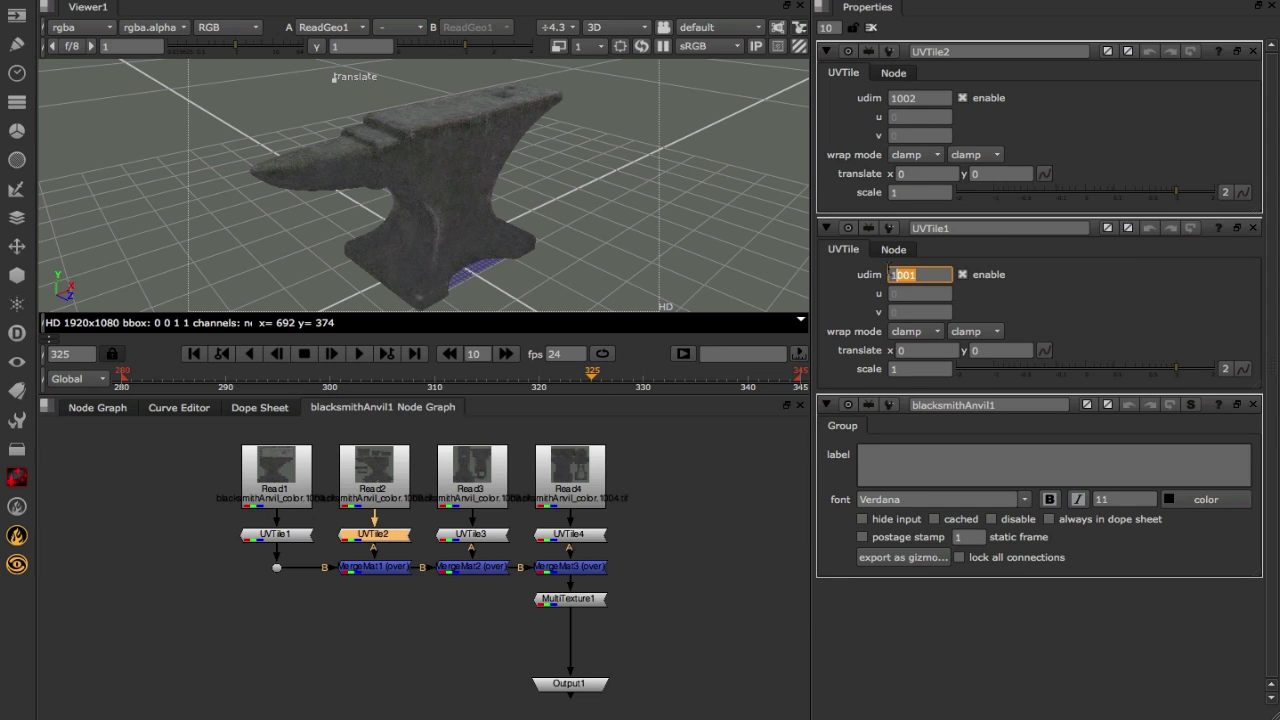
pyautogui.doubleClick(919, 98)
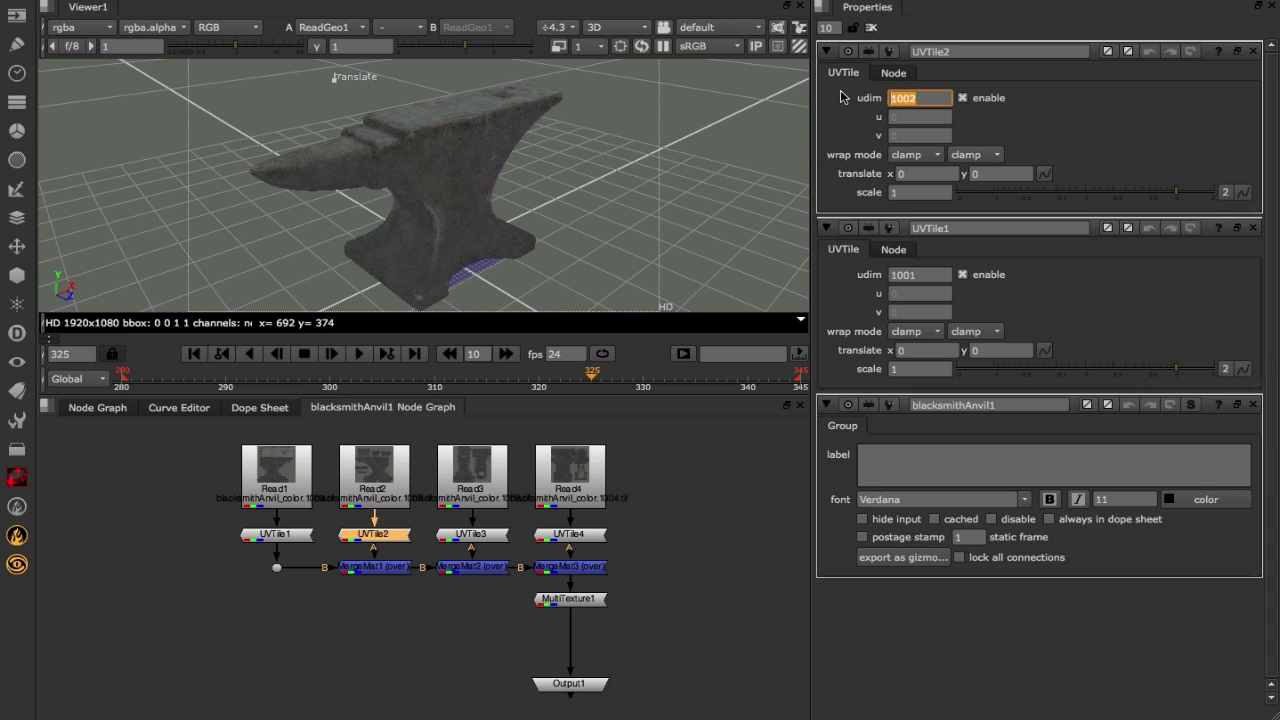
pyautogui.click(963, 98)
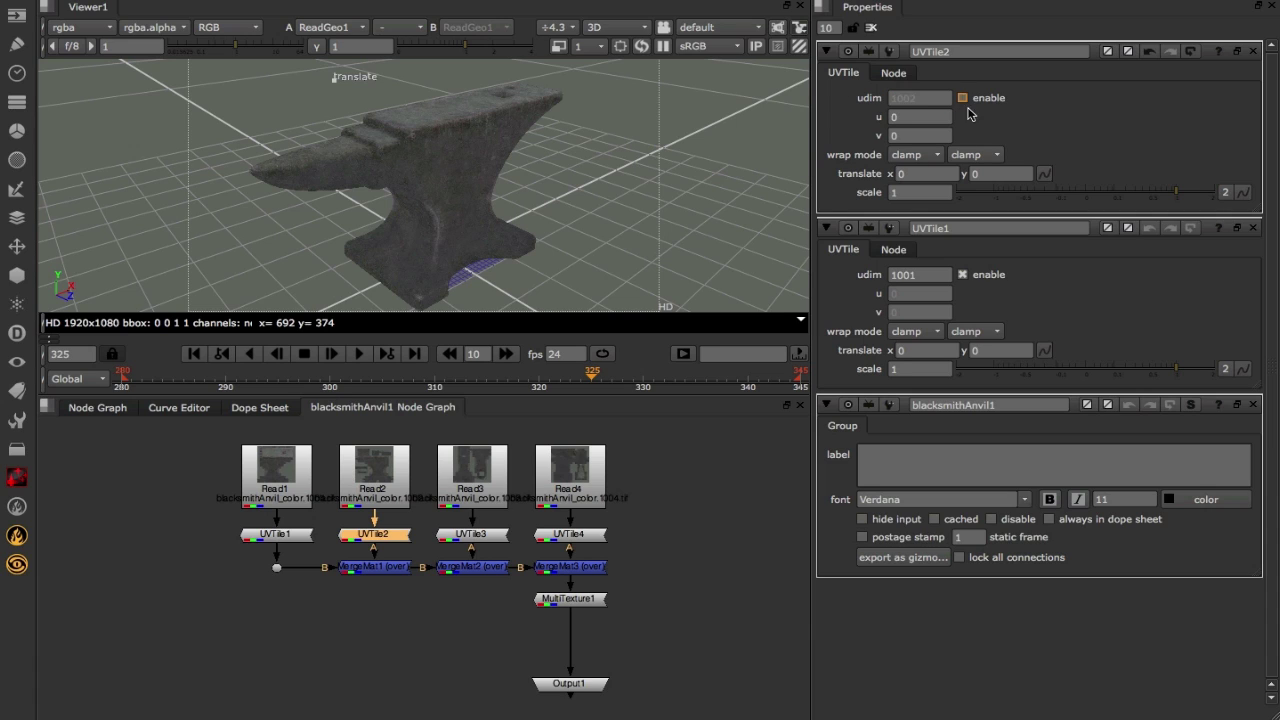
pyautogui.doubleClick(895, 117)
pyautogui.doubleClick(907, 135)
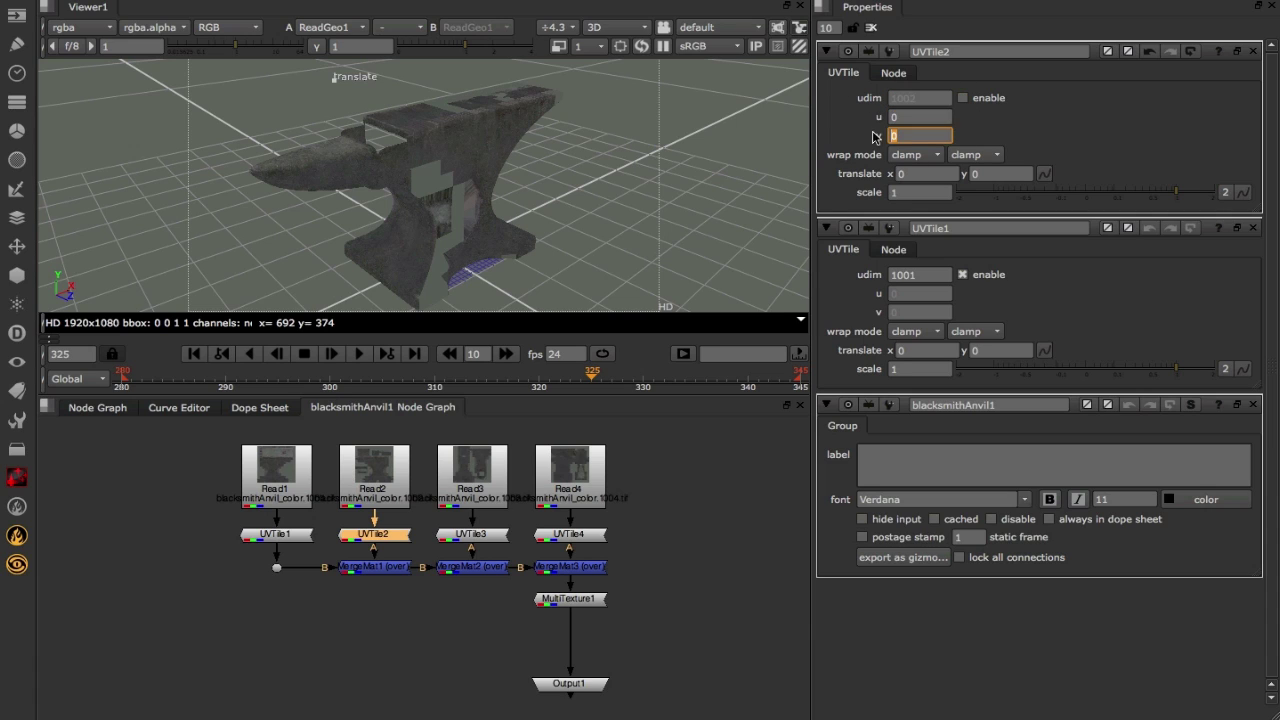
pyautogui.click(964, 97)
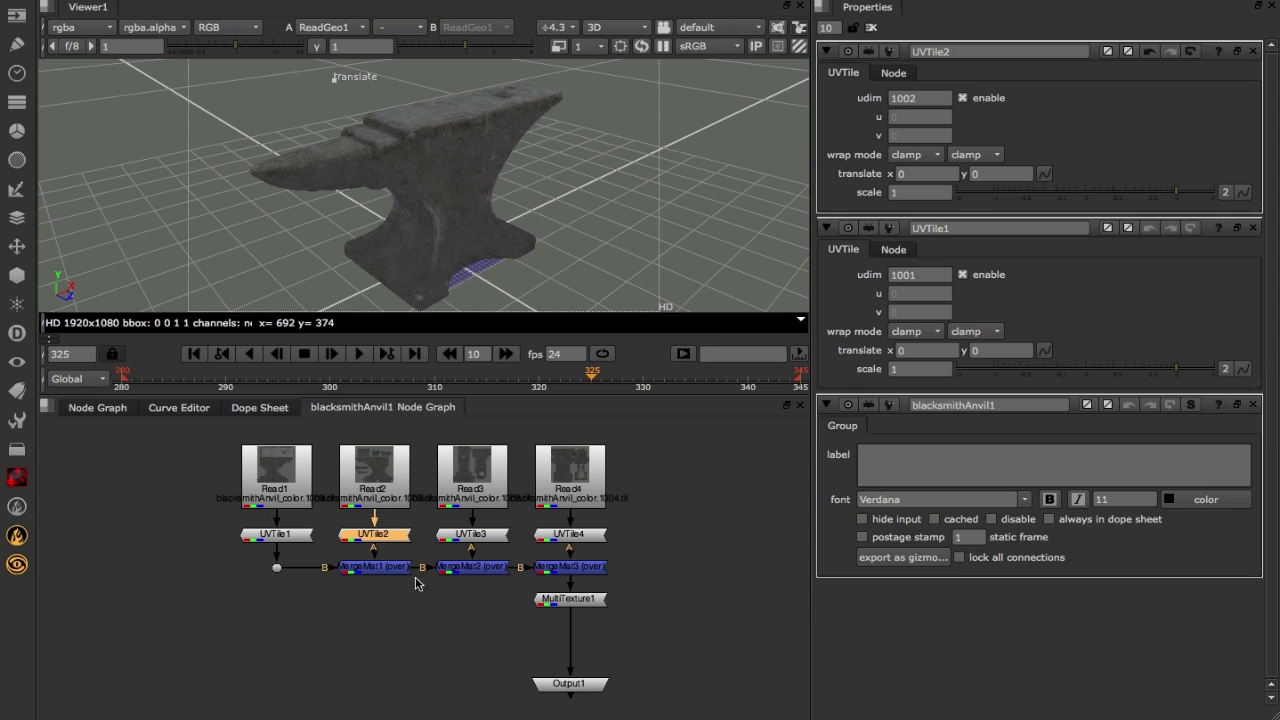
# Step: Select the UVTile, MergeMat and MultiTexture1 nodes, then return to the top-level Node Graph
pyautogui.moveTo(228, 551); pyautogui.dragTo(636, 590)
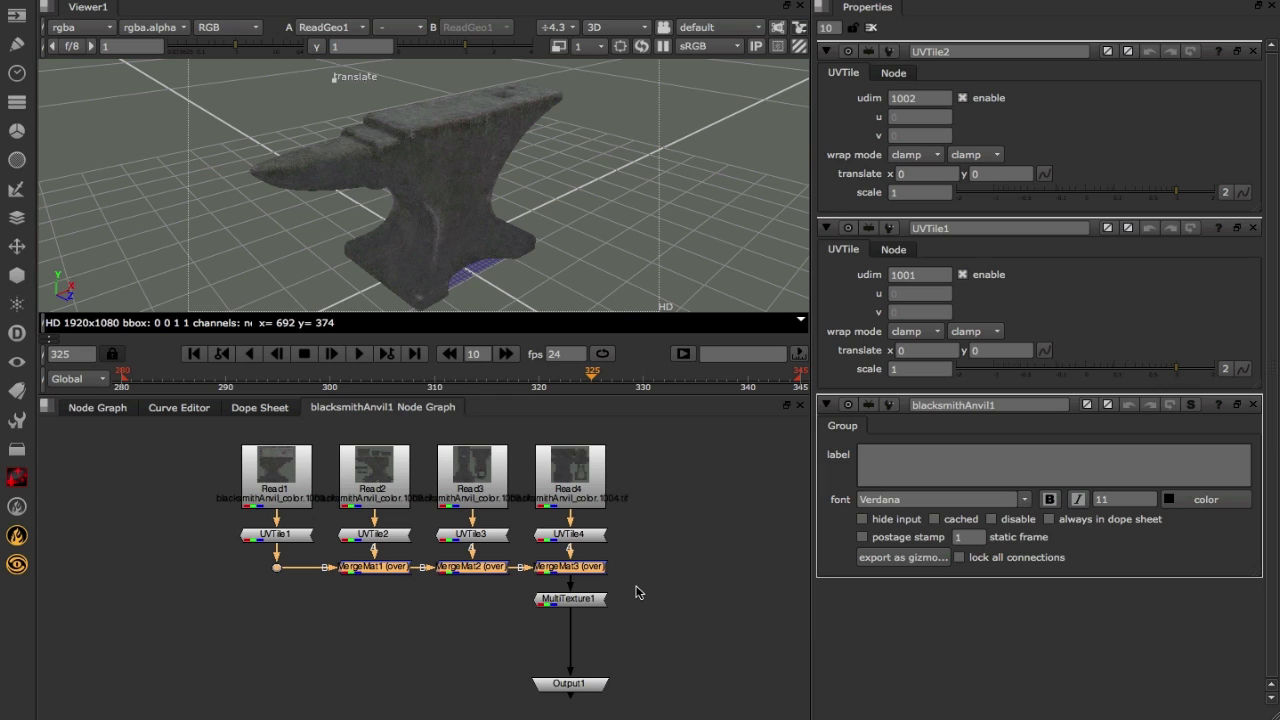
pyautogui.click(564, 599)
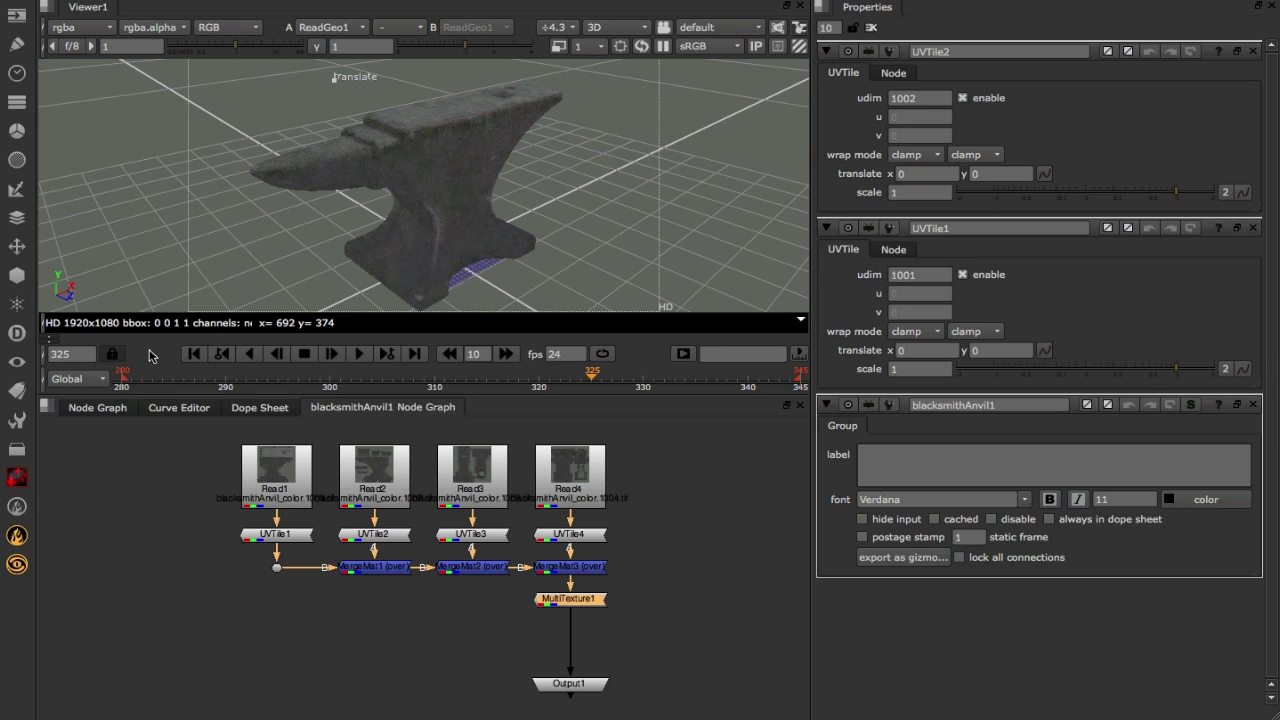
pyautogui.click(125, 408)
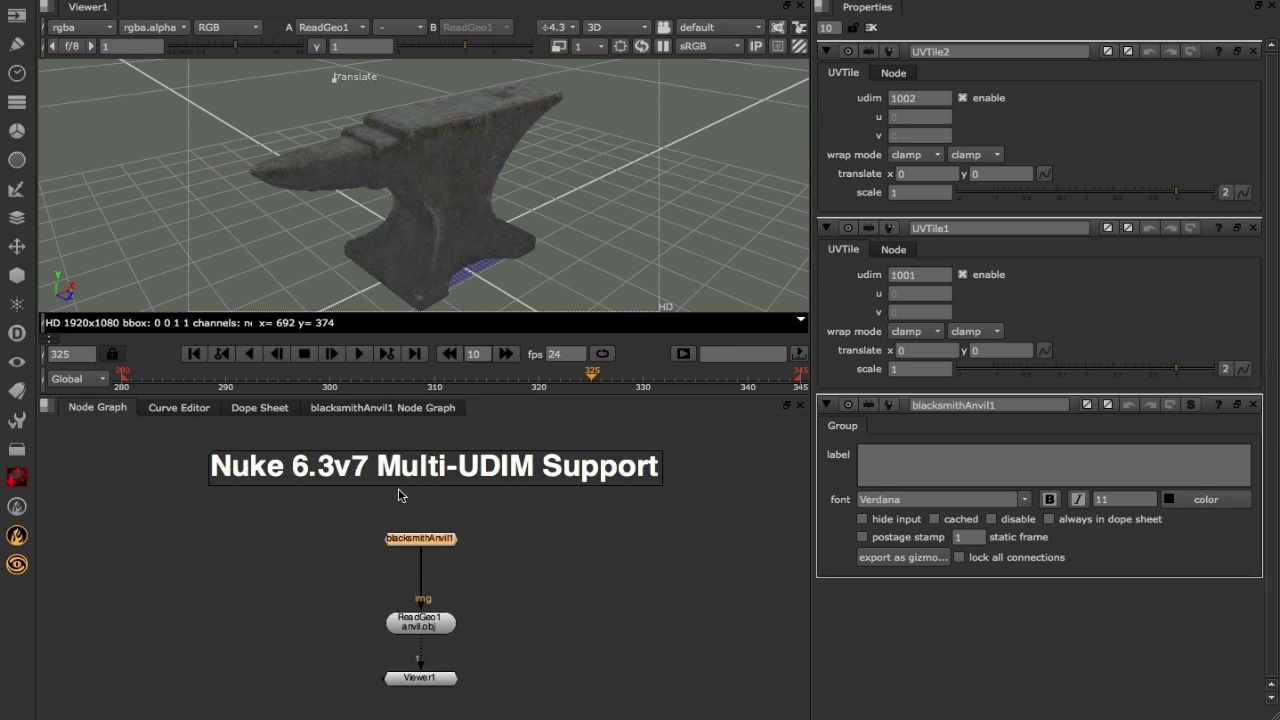